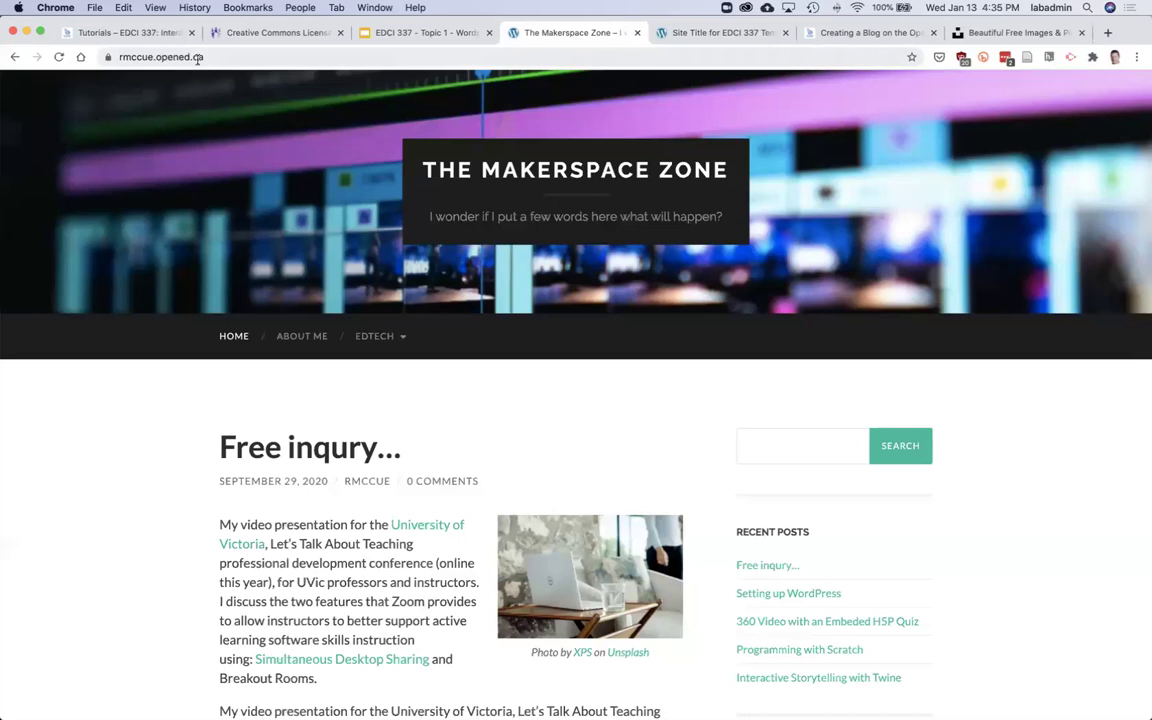
# Log in to The Makerspace Zone's WordPress admin area with the saved credentials from the site's footer login link.
pyautogui.moveTo(375, 336)
pyautogui.scroll(-3, 690, 458)
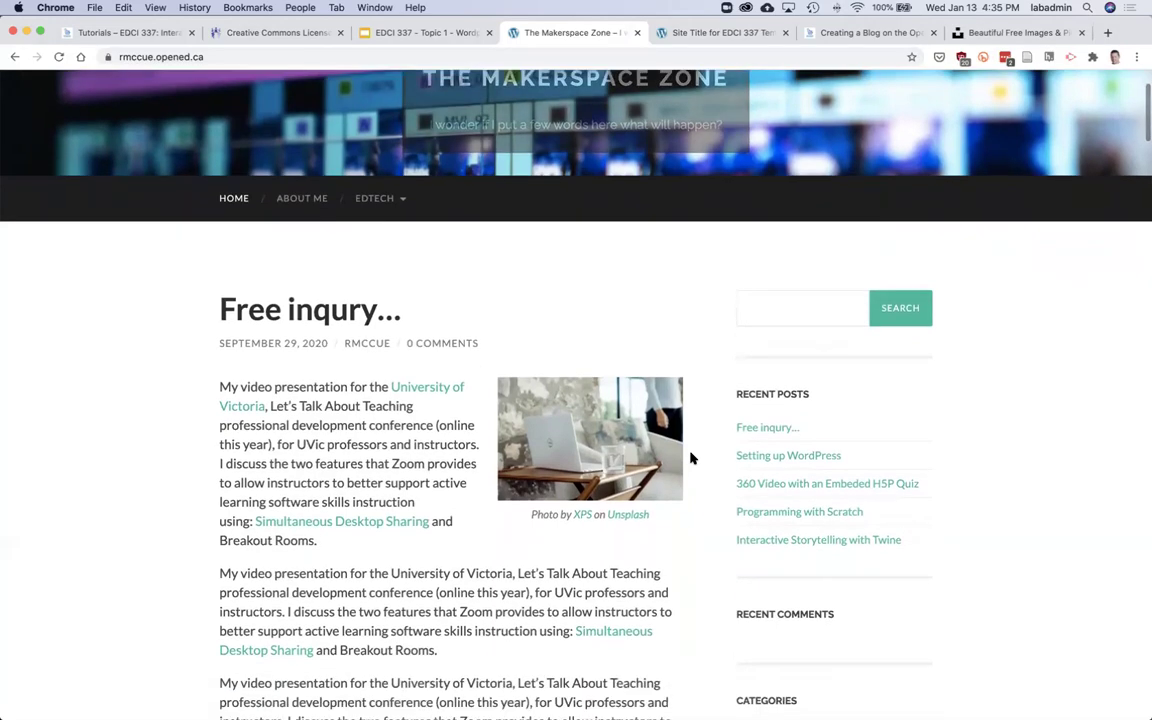
pyautogui.scroll(-3, 690, 458)
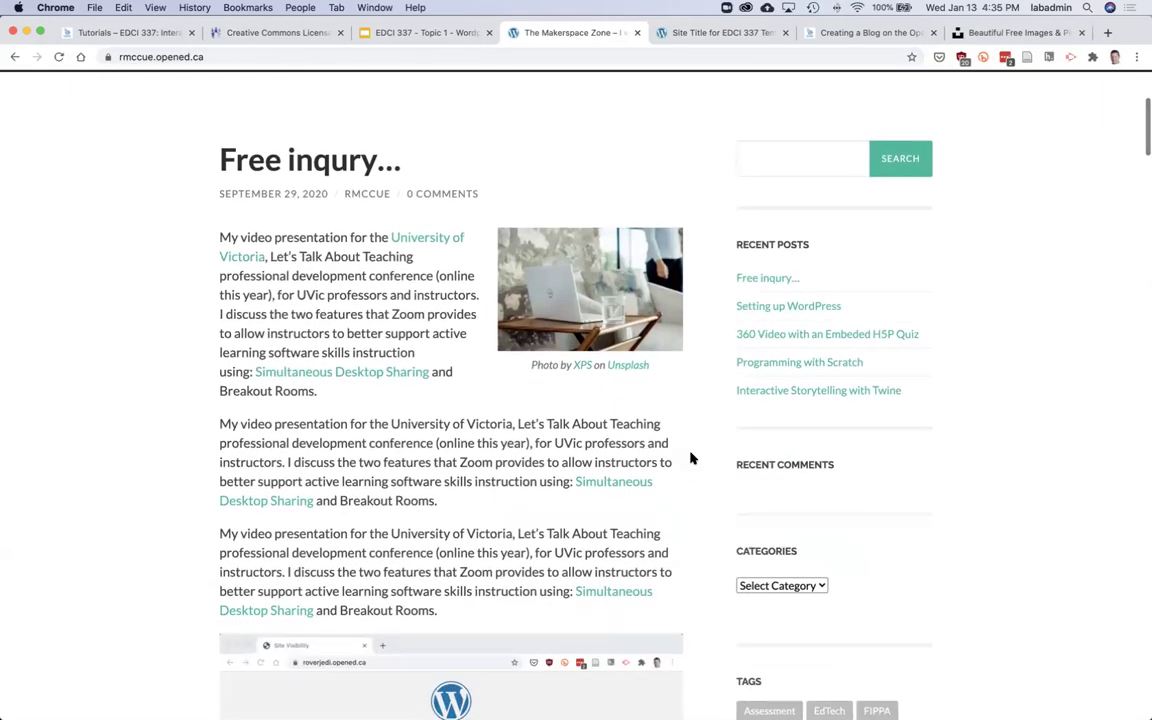
pyautogui.scroll(-20, 690, 458)
pyautogui.scroll(-20, 690, 458)
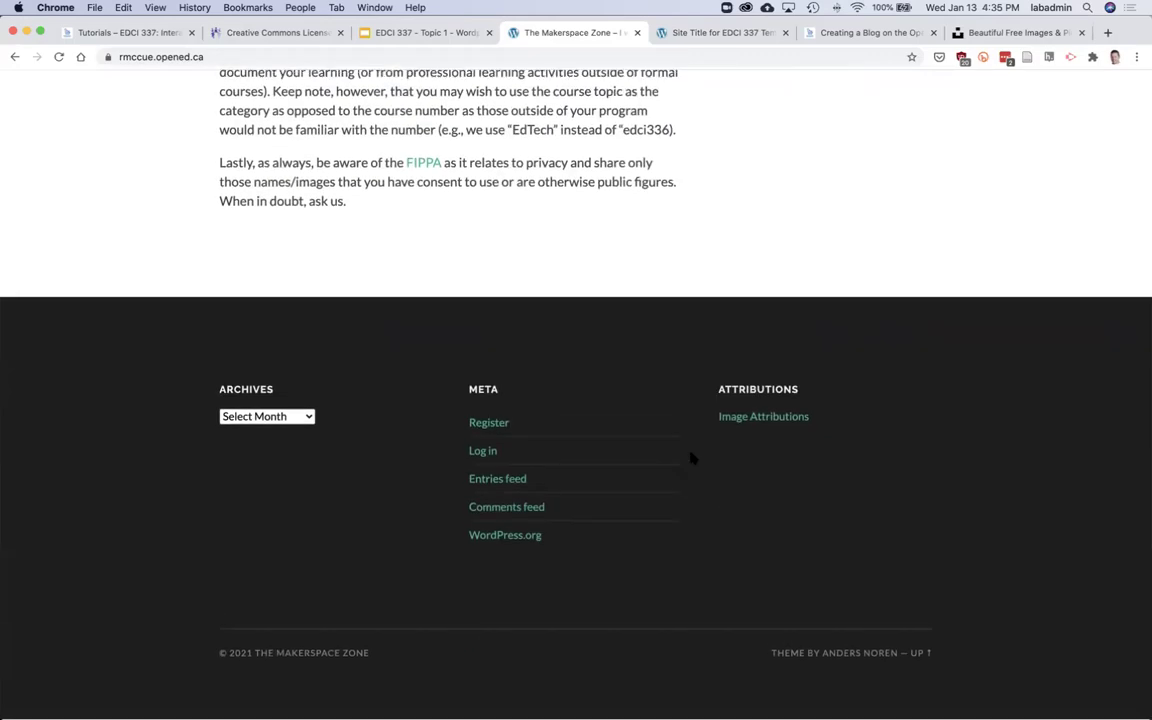
pyautogui.click(483, 452)
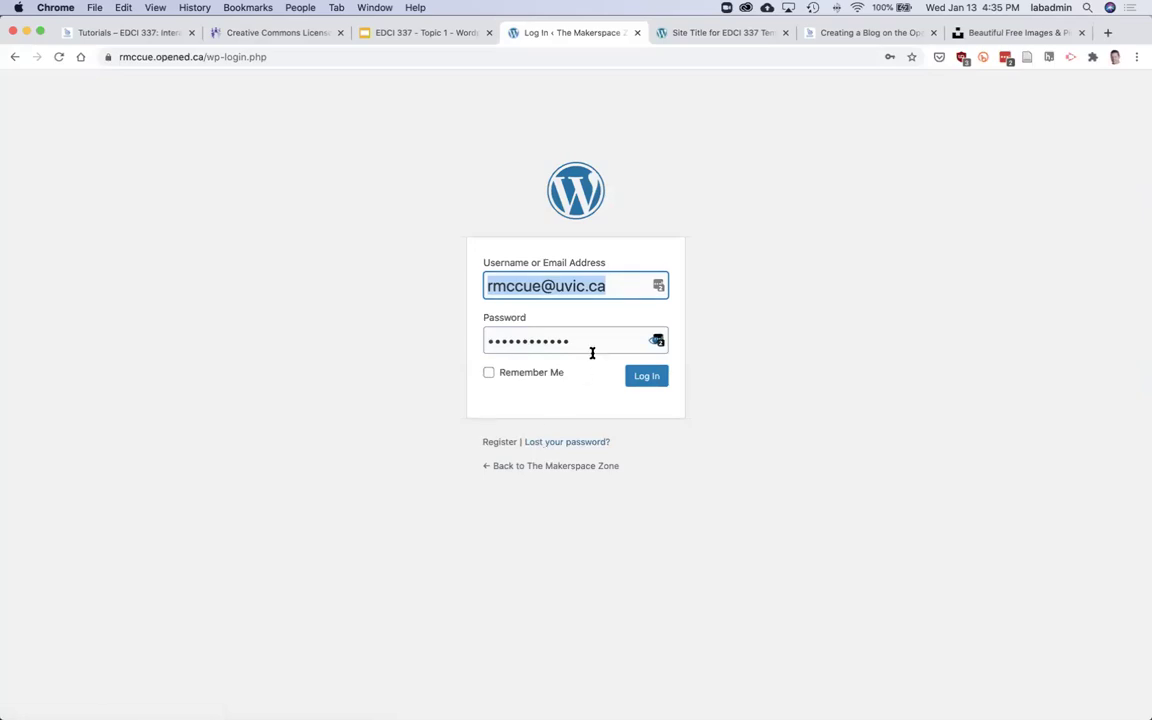
pyautogui.click(643, 377)
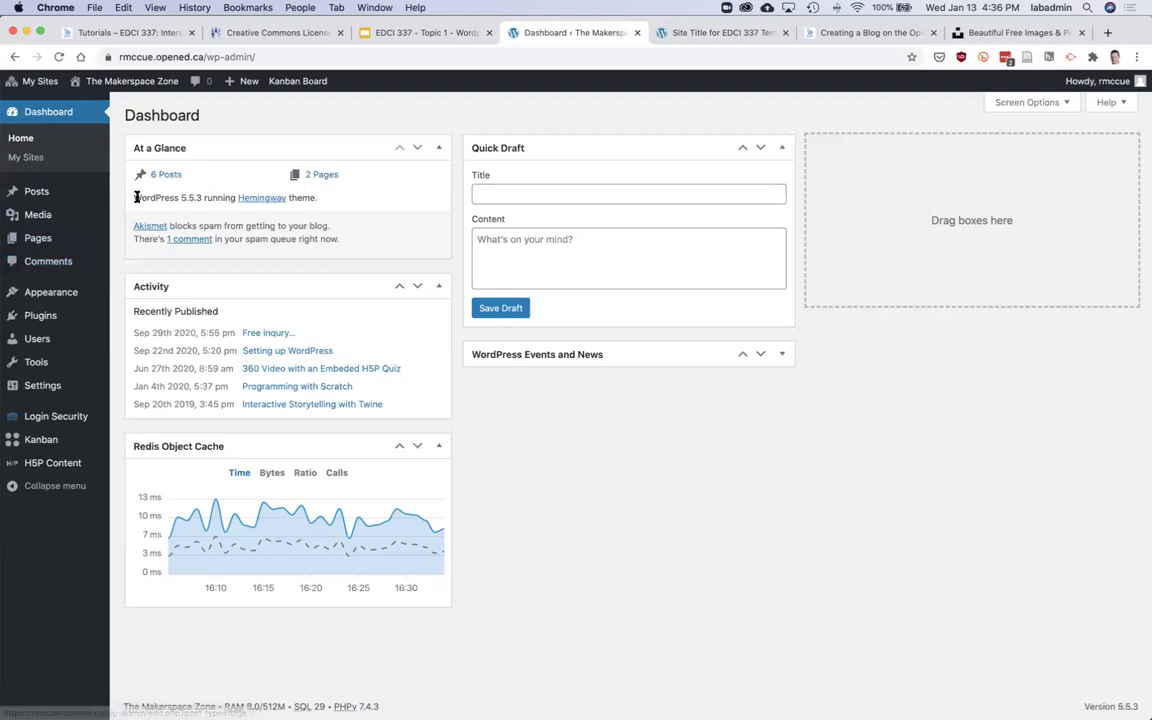
# Open the installed themes page of the WordPress site.
pyautogui.moveTo(70, 290)
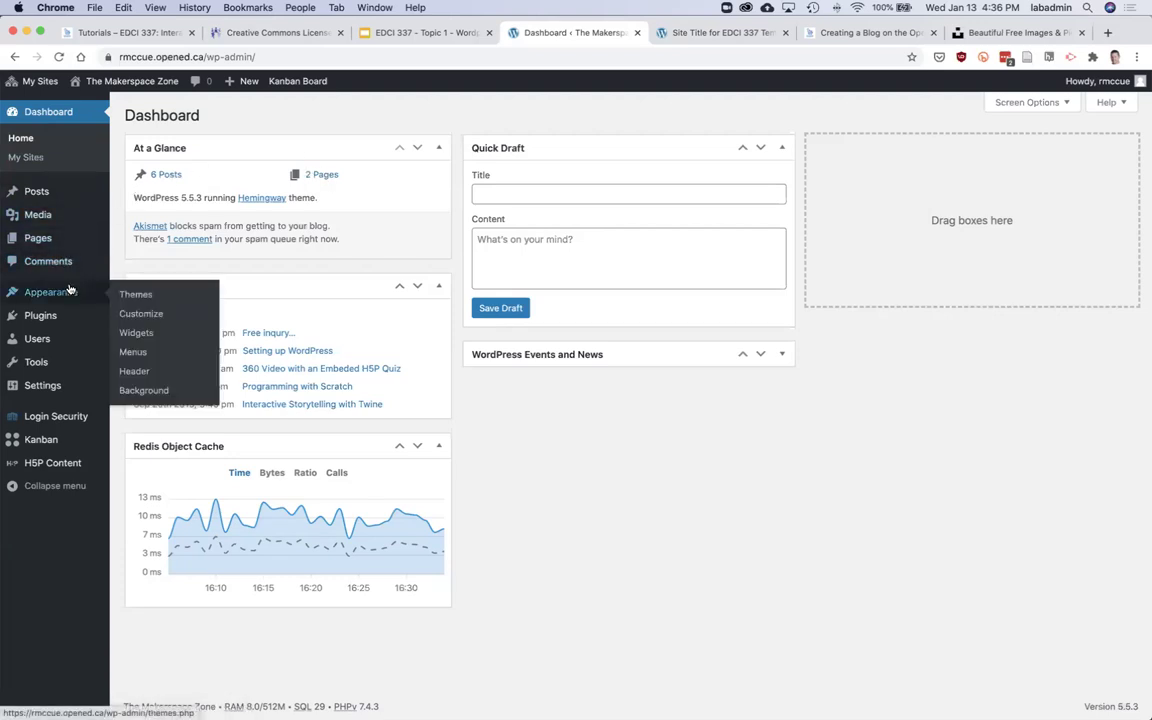
pyautogui.moveTo(40, 202)
pyautogui.click(132, 294)
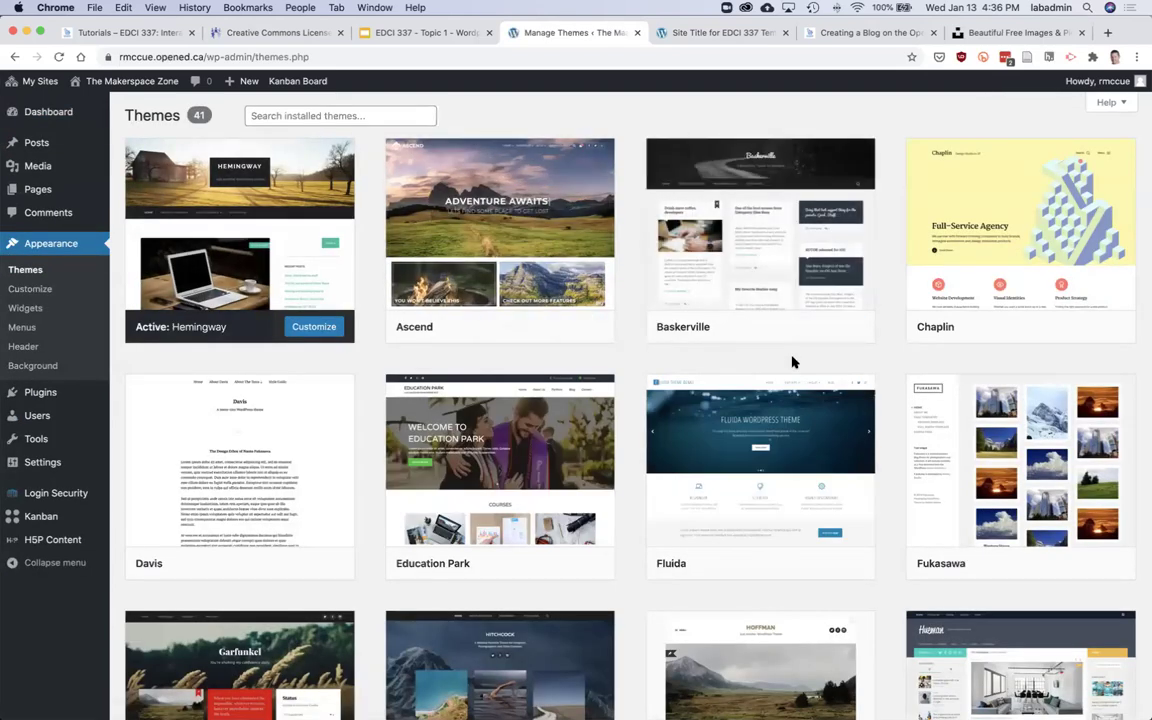
# Open The Makerspace Zone's public home page in a new browser tab.
pyautogui.click(1107, 33)
pyautogui.write('rmccue')
pyautogui.press('Return')
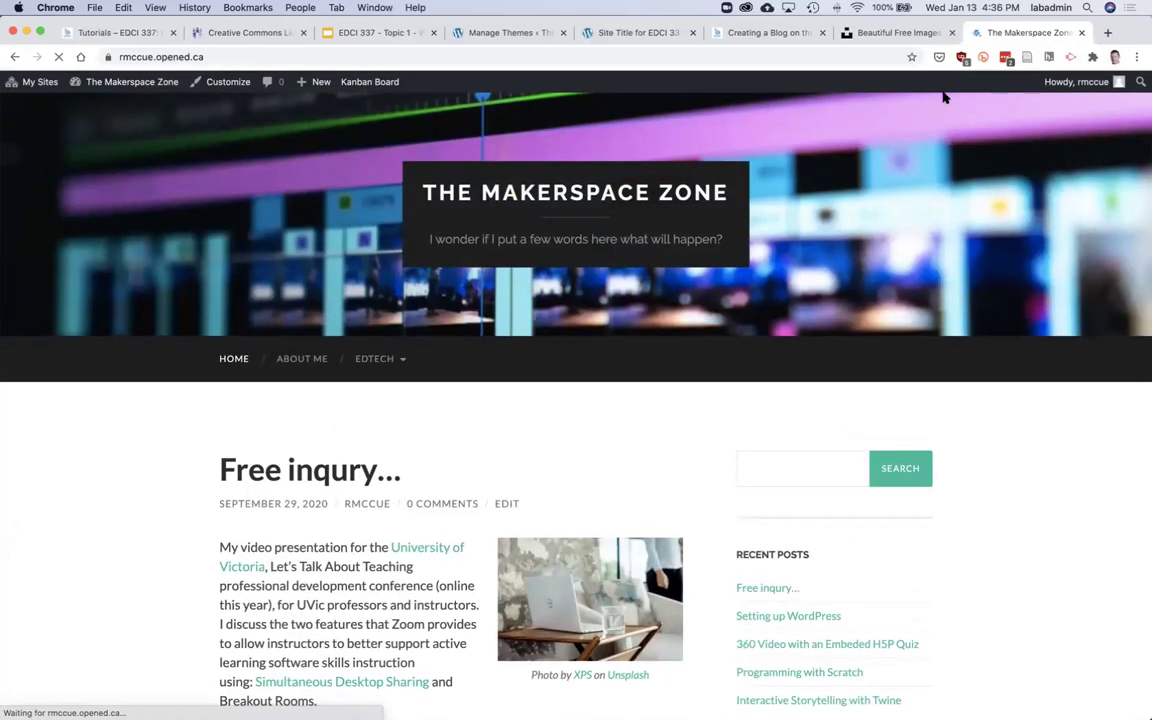
# Activate the Davis theme for The Makerspace Zone.
pyautogui.click(507, 33)
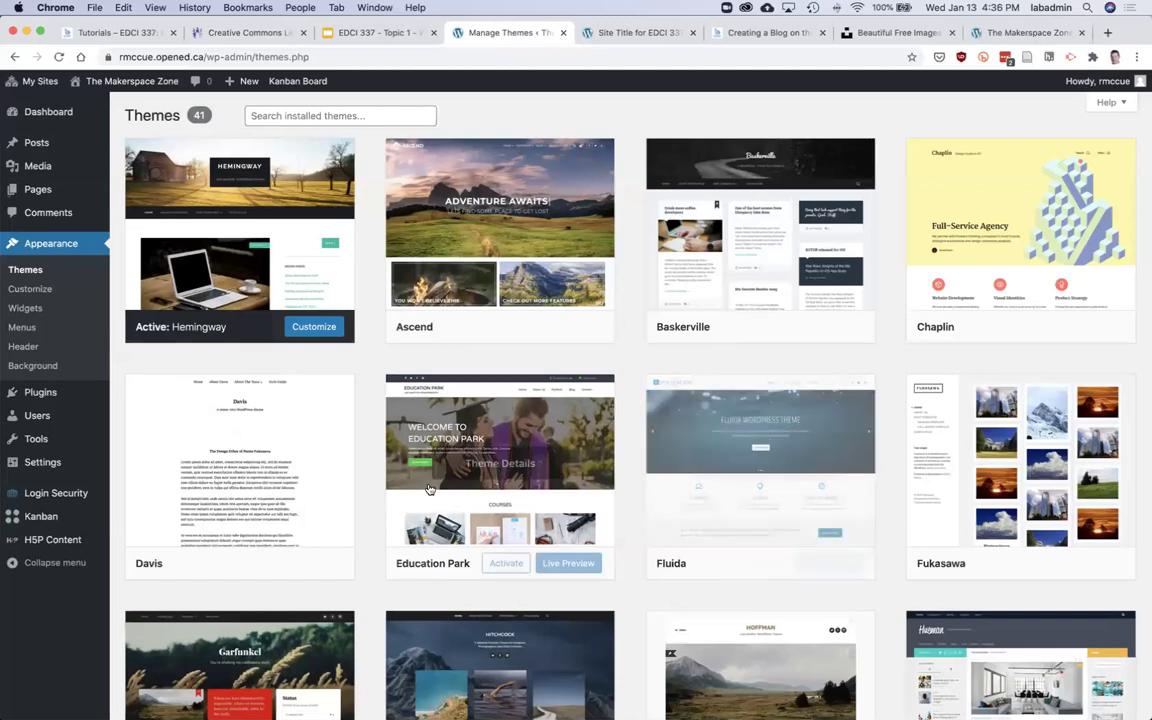
pyautogui.moveTo(200, 435)
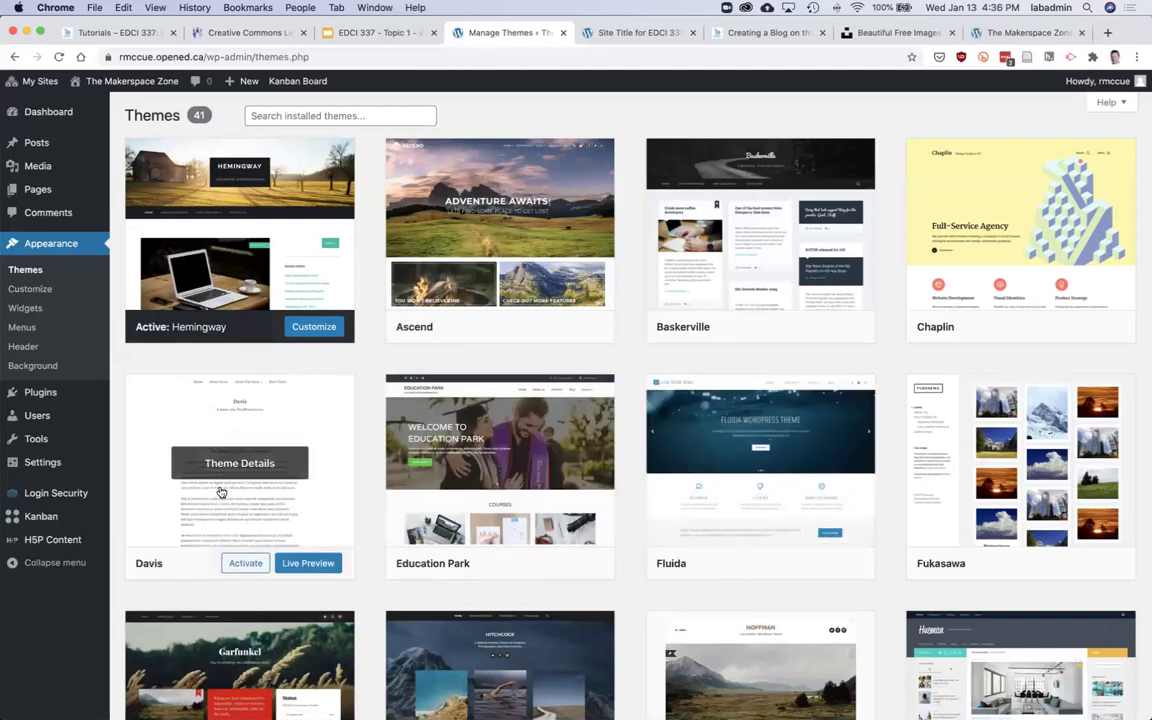
pyautogui.click(244, 565)
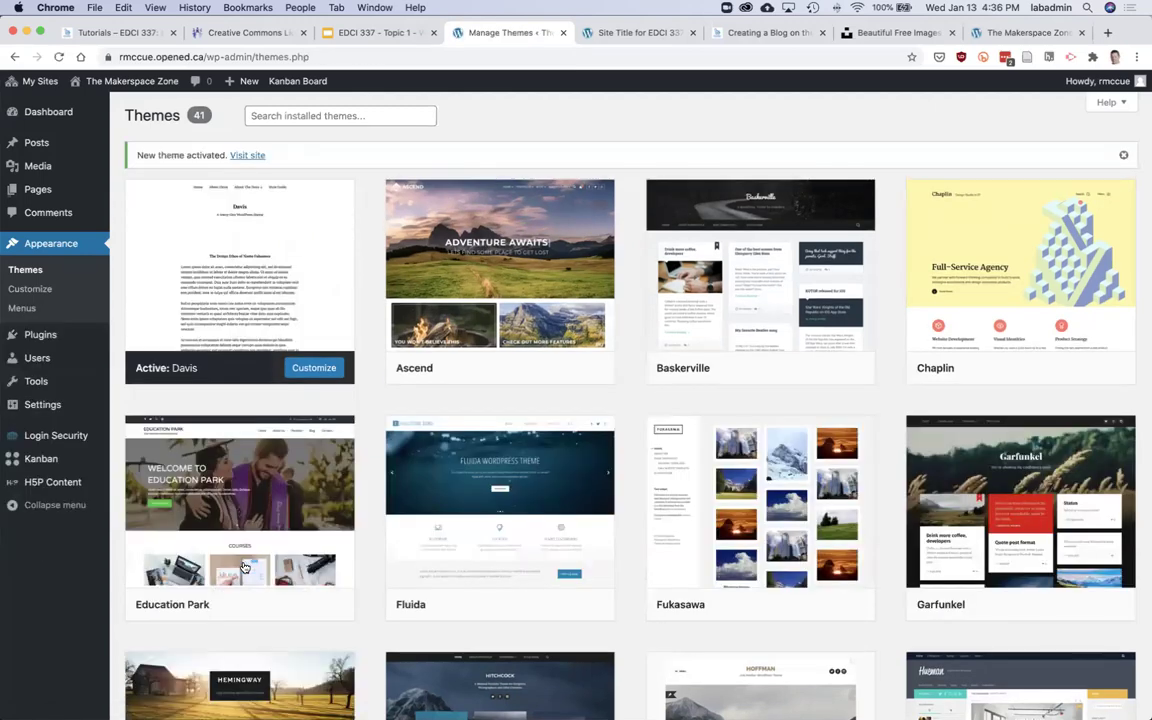
# Reload the public home page and examine how its posts look with the Davis theme.
pyautogui.click(1000, 33)
pyautogui.click(60, 57)
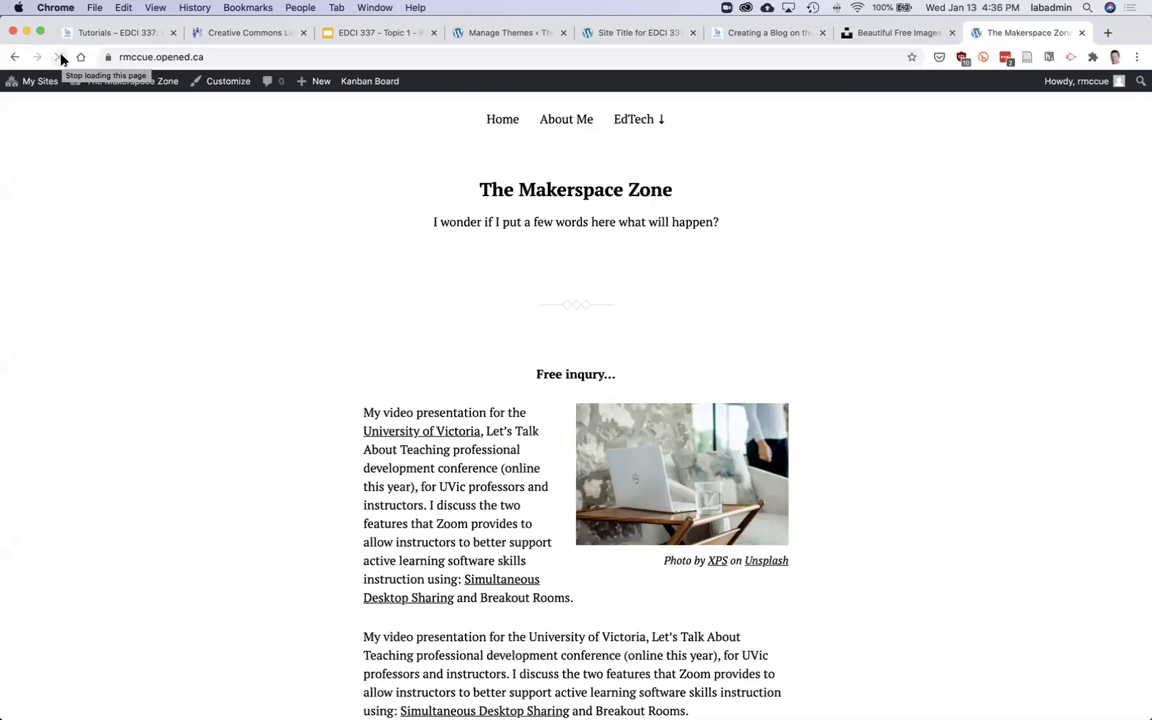
pyautogui.scroll(-10, 273, 507)
pyautogui.scroll(-10, 273, 507)
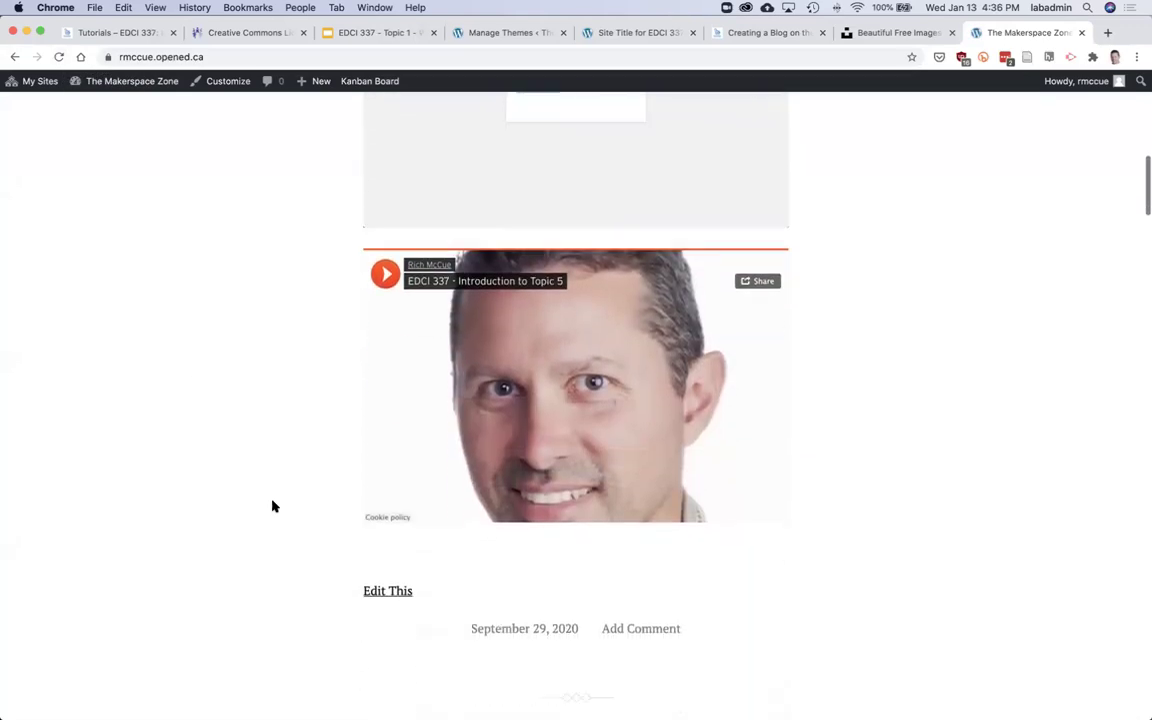
pyautogui.scroll(15, 273, 507)
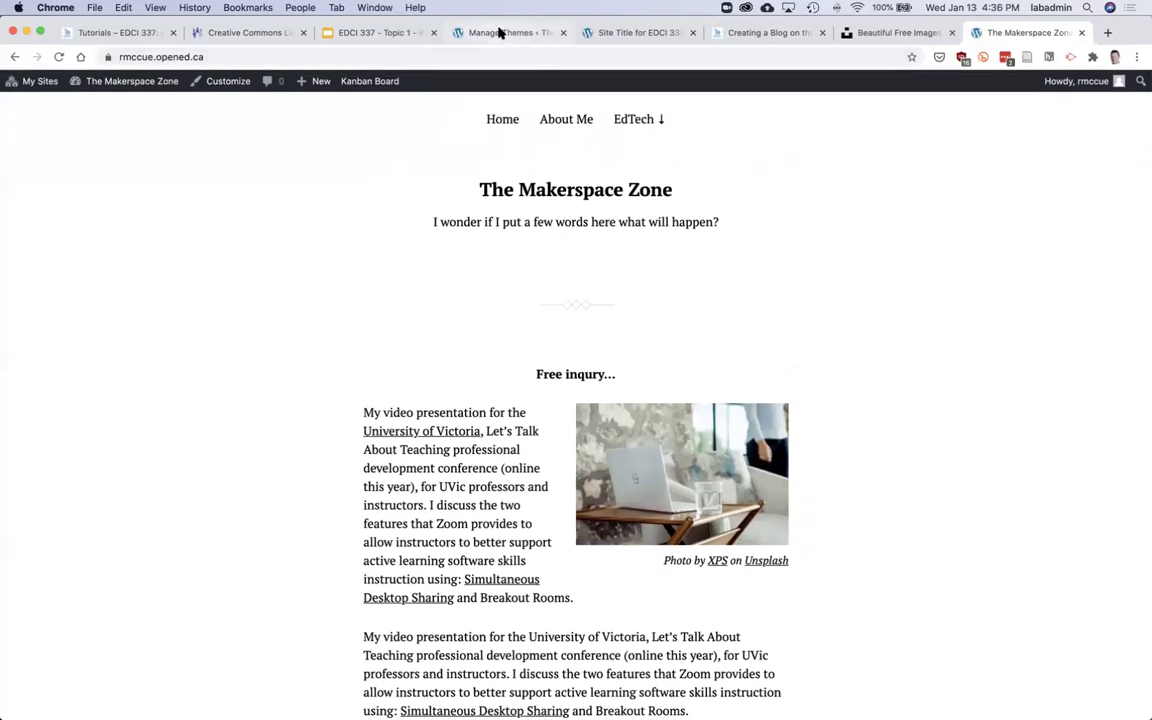
# Reactivate the Hemingway theme and reload the public home page with it.
pyautogui.click(501, 31)
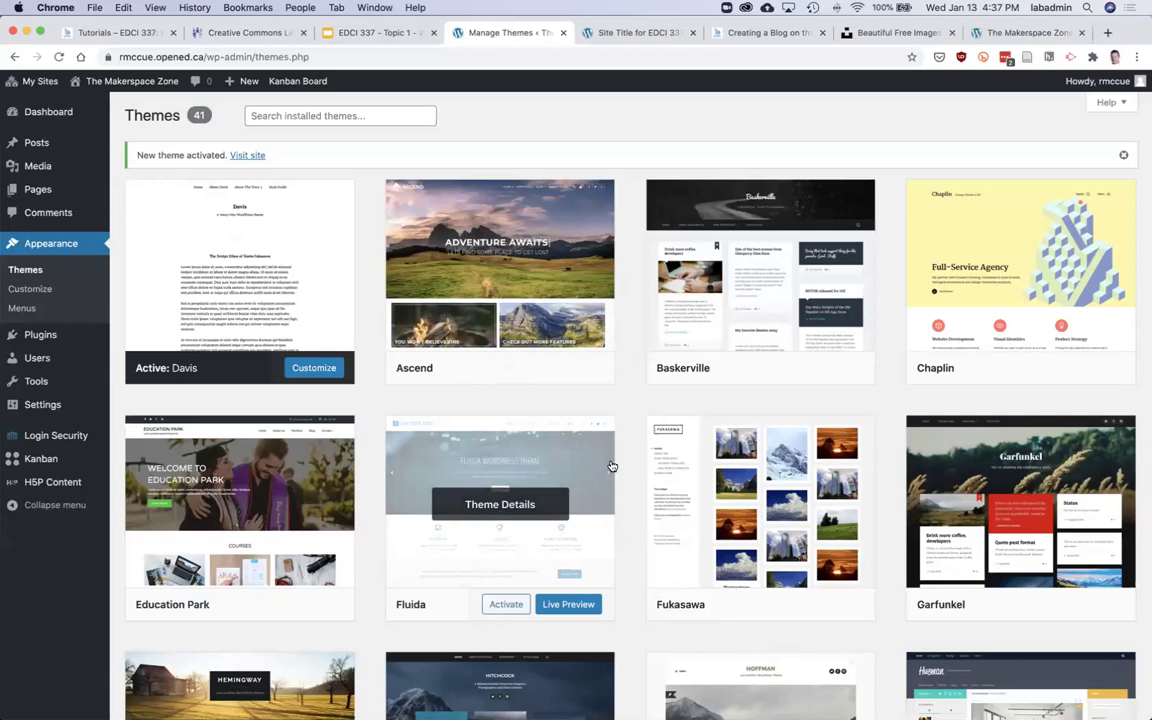
pyautogui.scroll(-5, 611, 466)
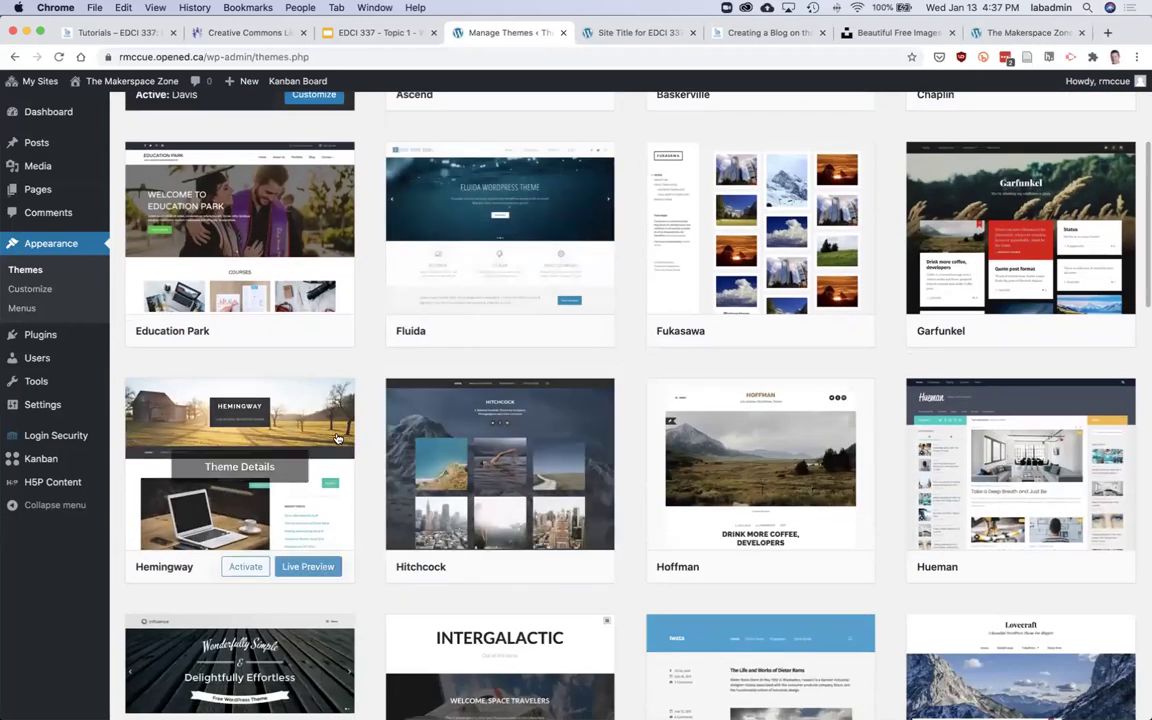
pyautogui.click(252, 569)
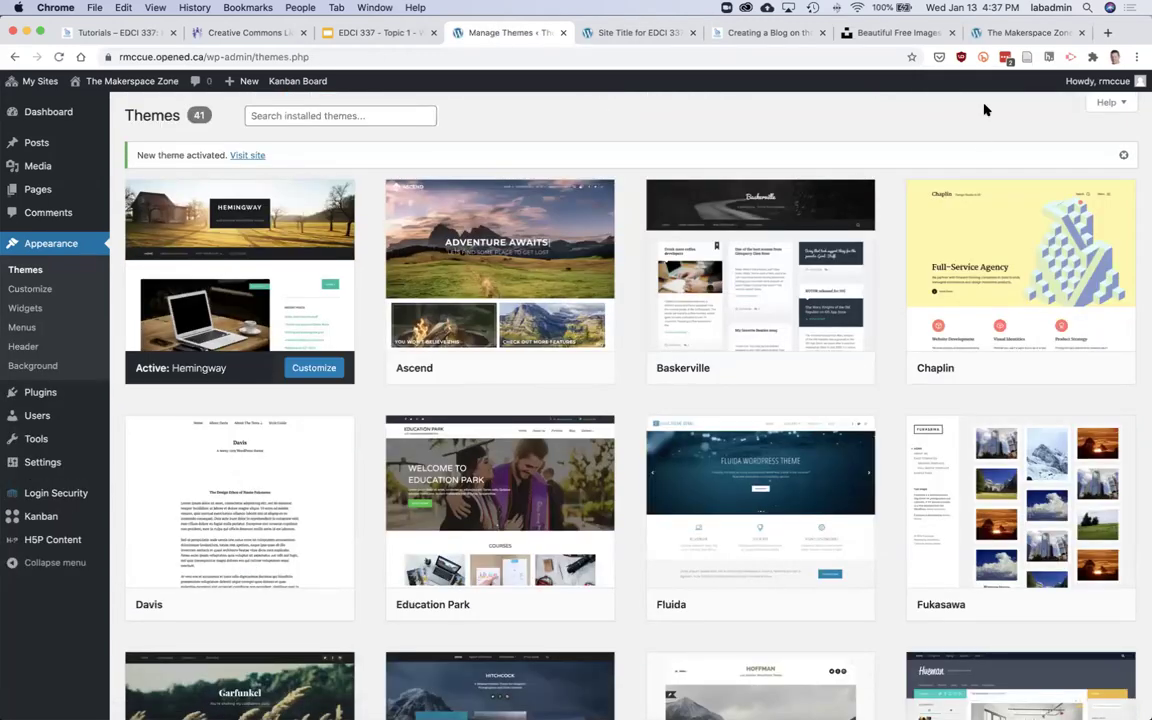
pyautogui.click(997, 33)
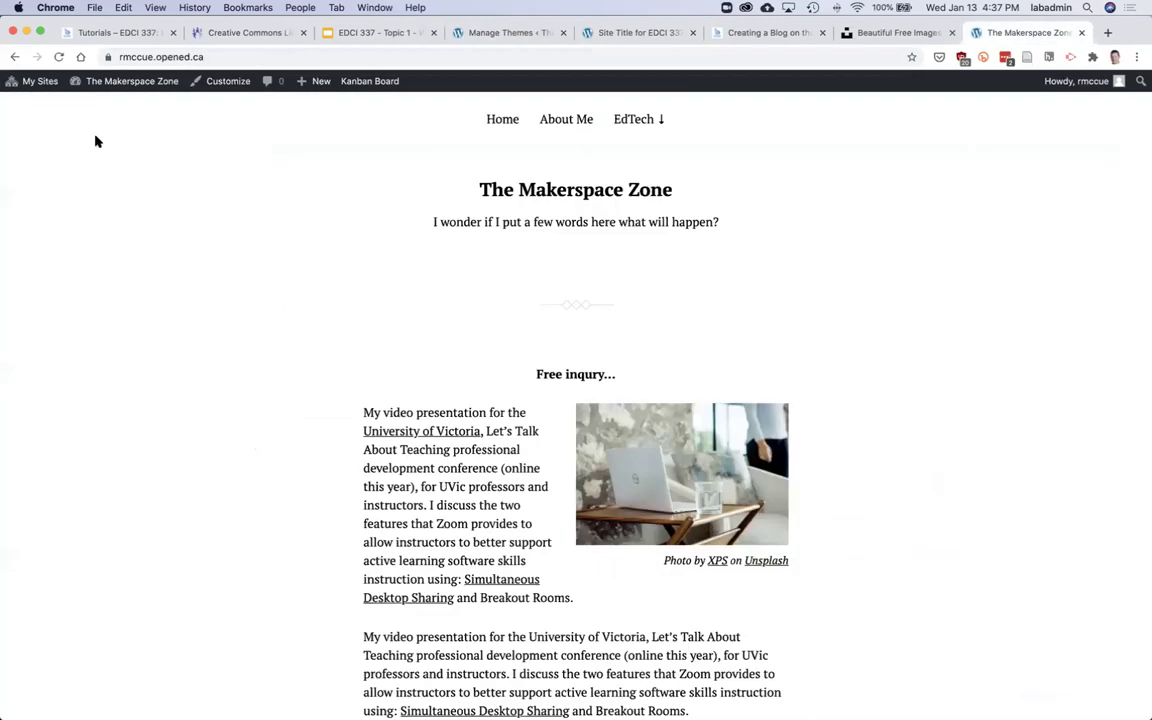
pyautogui.click(59, 57)
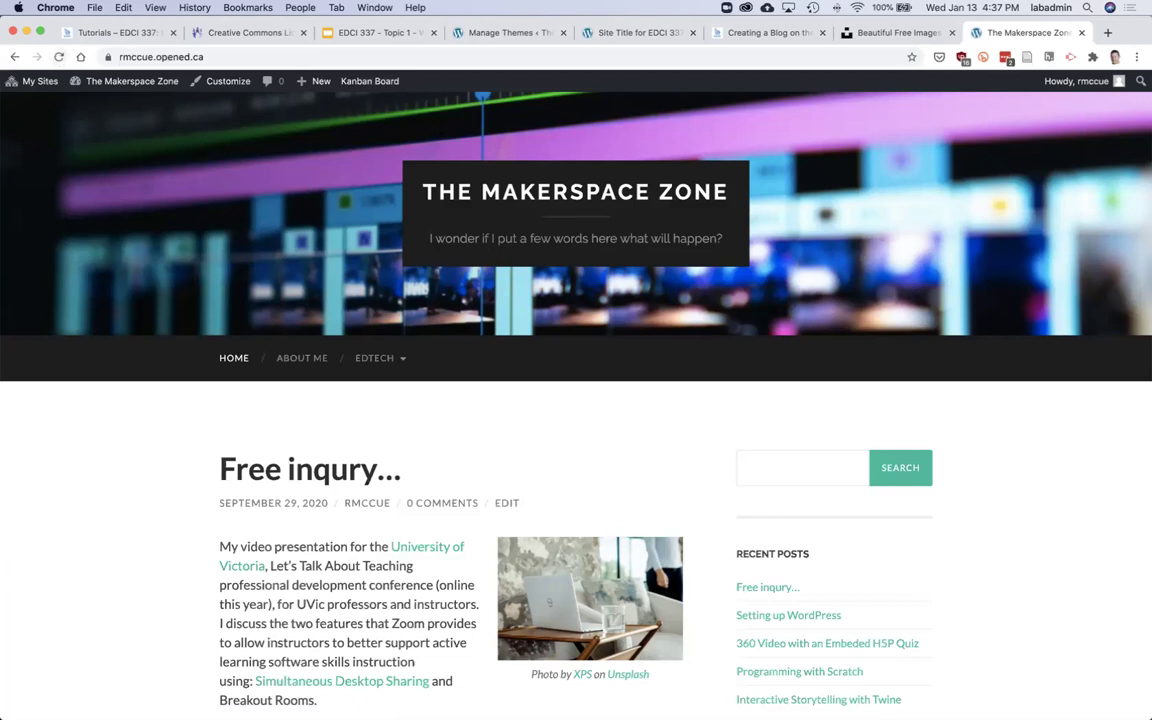
# Compare the Hemingway theme on the themes page with the home page of the EDCI 337 template site.
pyautogui.click(505, 32)
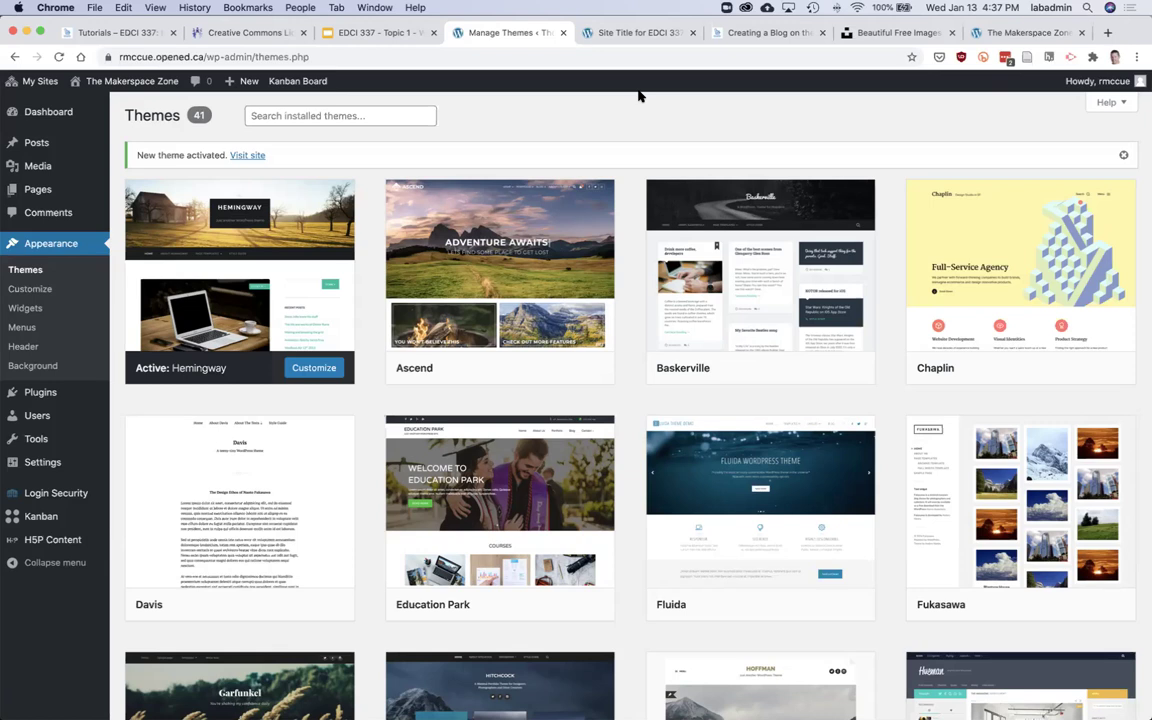
pyautogui.click(640, 33)
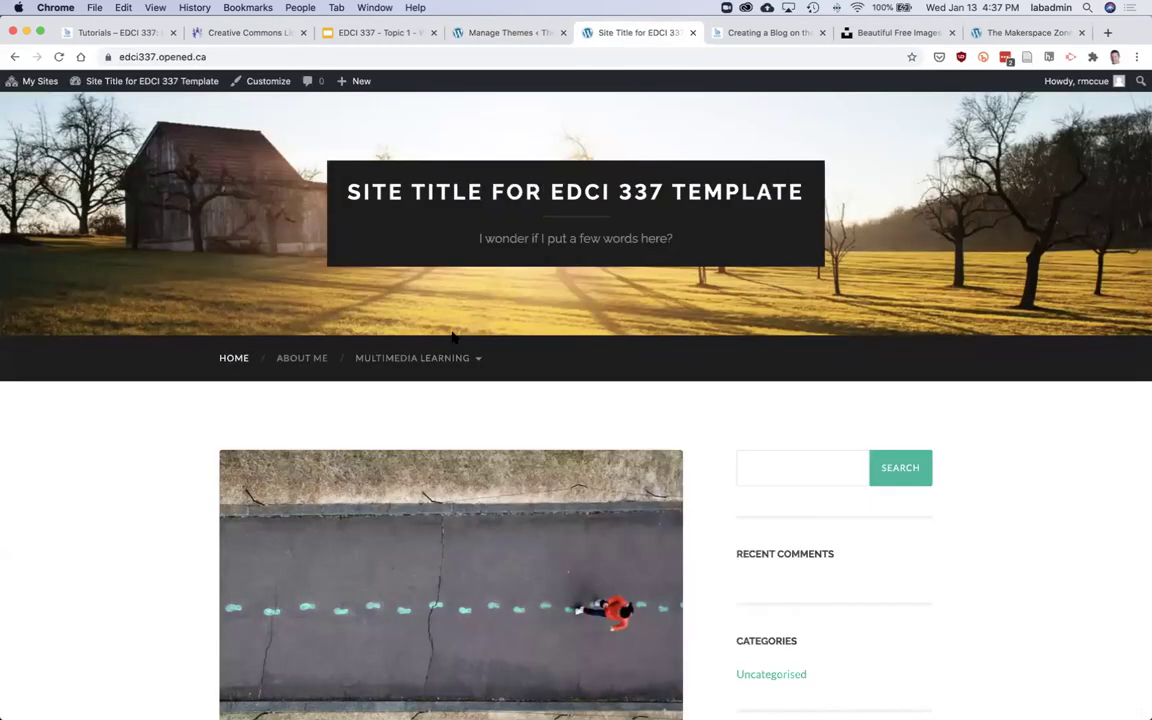
pyautogui.moveTo(368, 365)
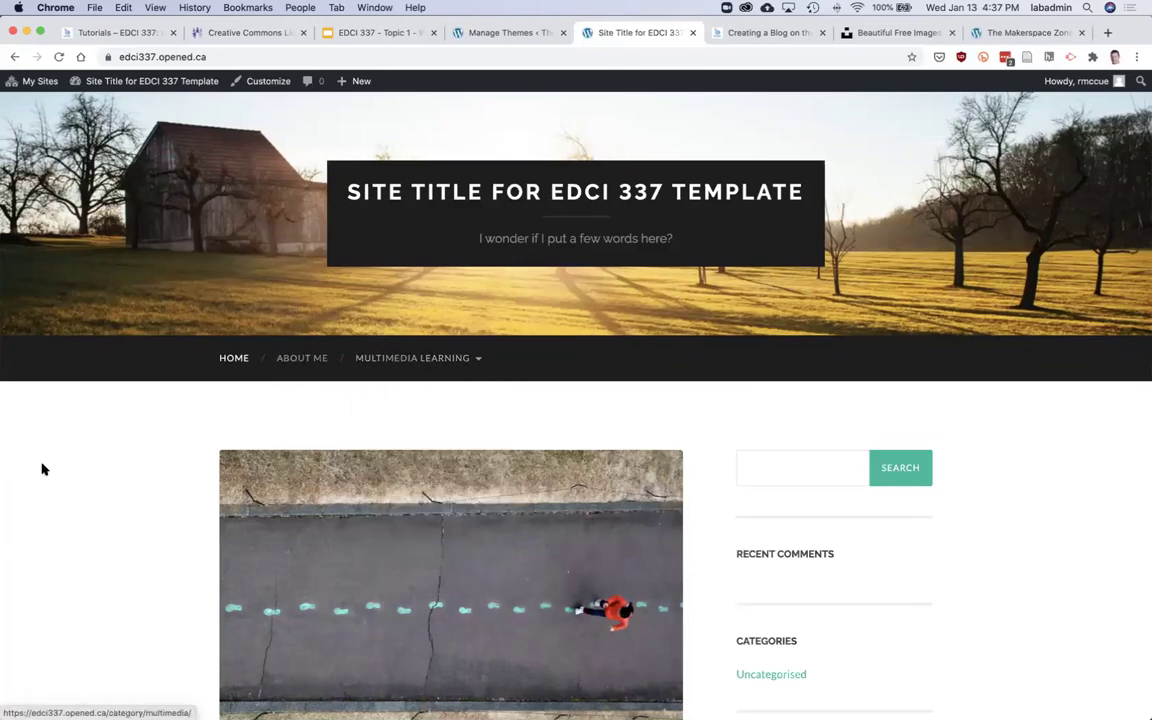
pyautogui.scroll(-1, 96, 500)
pyautogui.scroll(1, 96, 500)
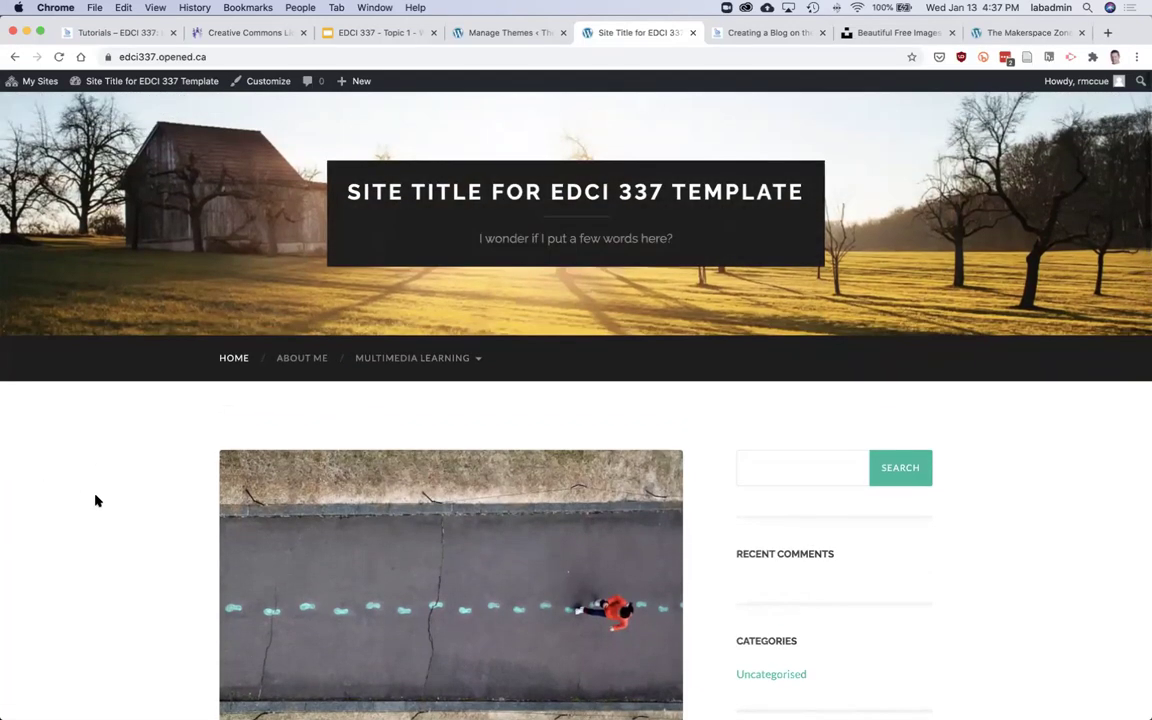
pyautogui.click(496, 32)
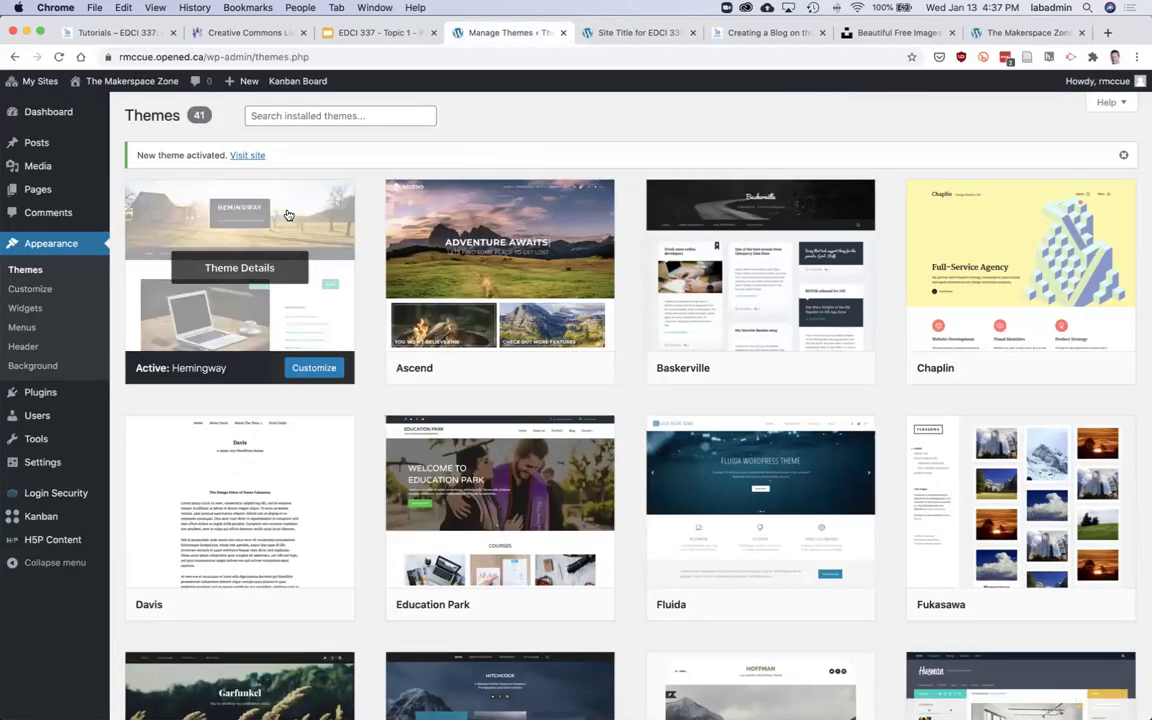
pyautogui.click(645, 35)
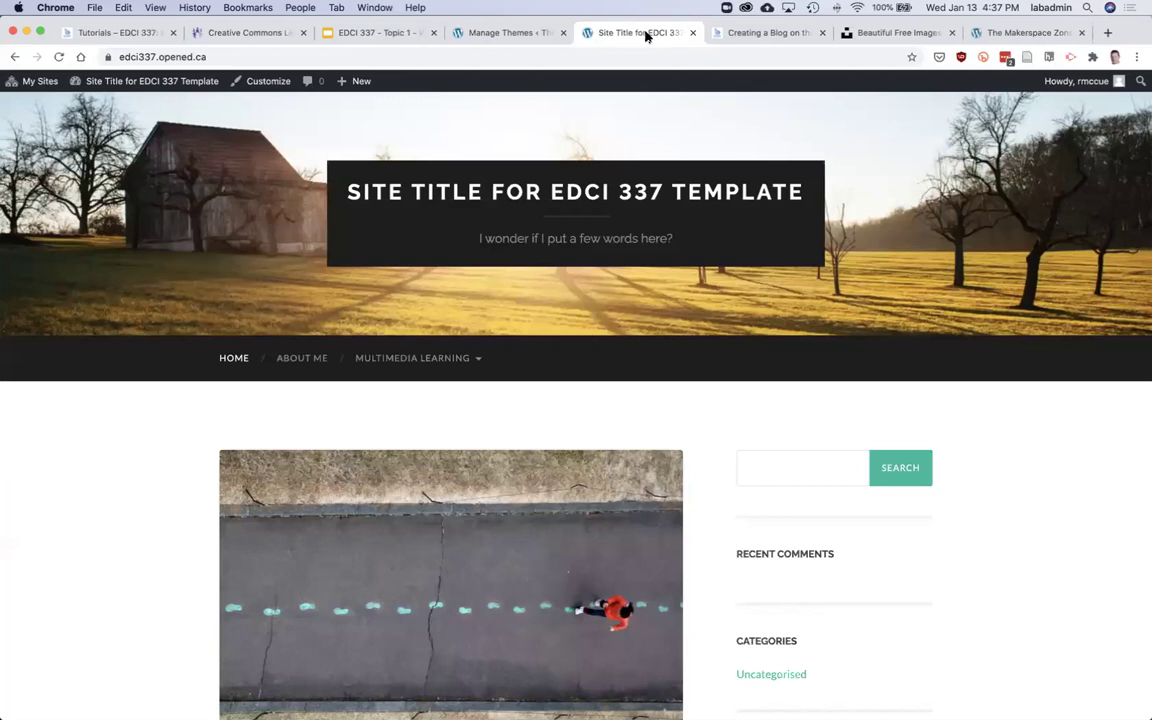
# Examine the template site's Multimedia Learning assignment submenu and its Welcome and Introduction post.
pyautogui.scroll(-2, 430, 330)
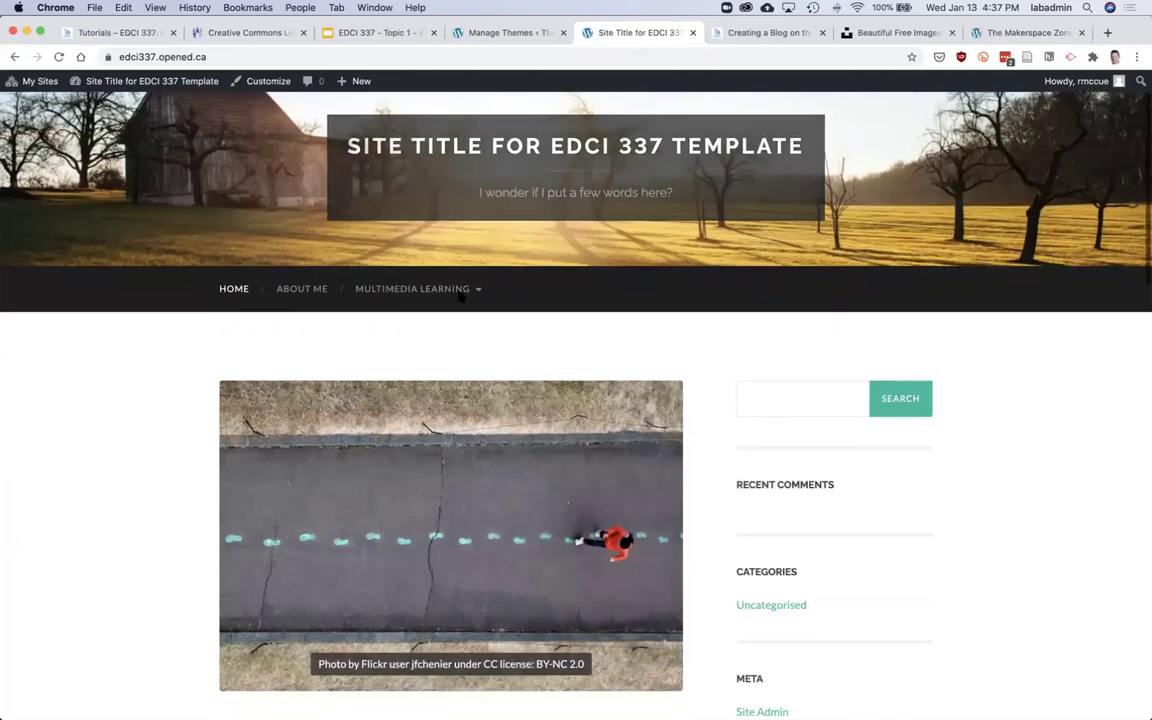
pyautogui.moveTo(428, 300)
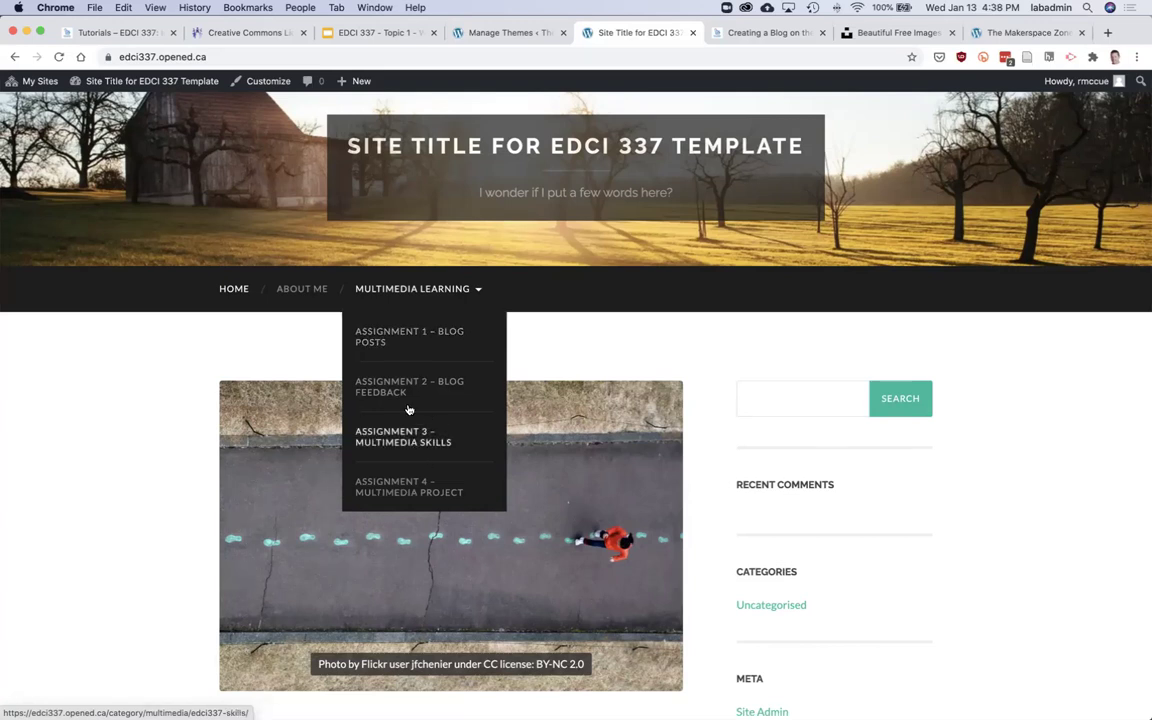
pyautogui.scroll(-10, 407, 389)
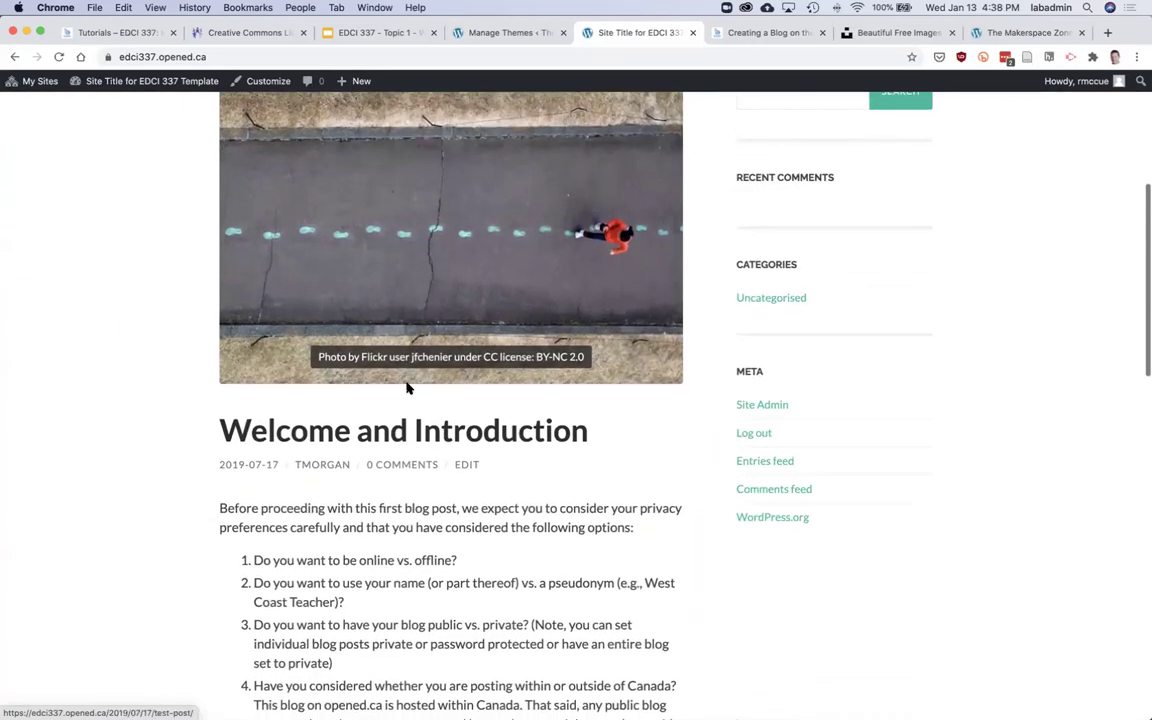
pyautogui.scroll(-2, 400, 440)
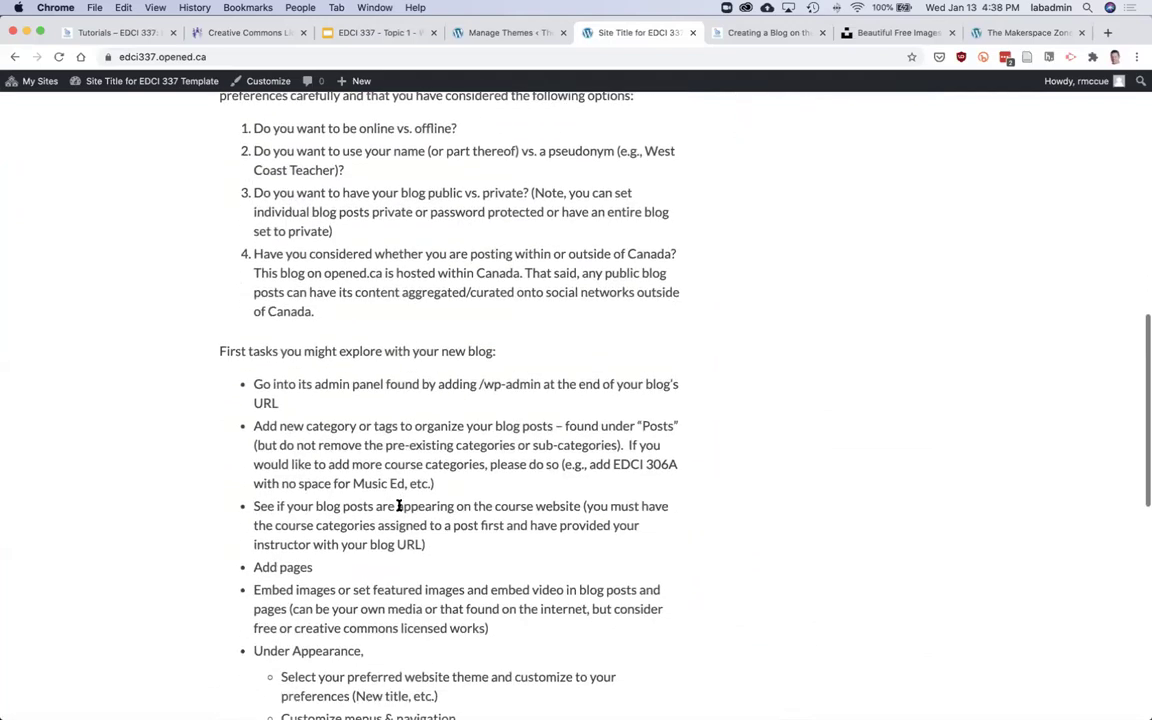
pyautogui.scroll(3, 398, 507)
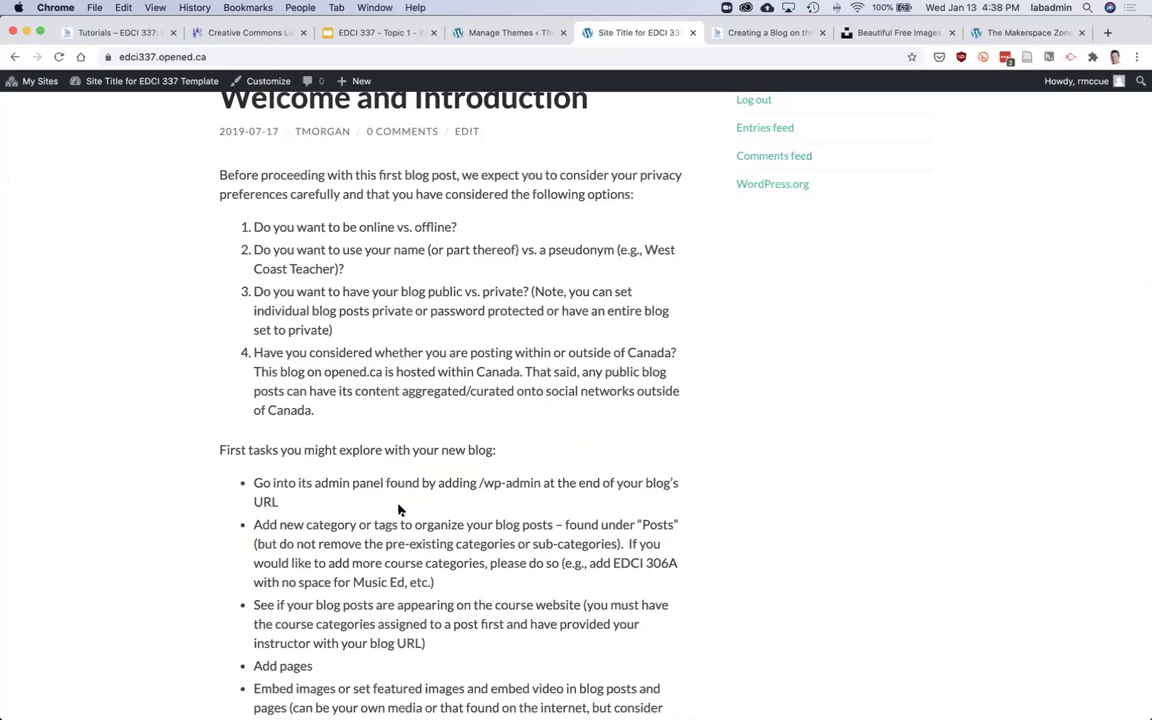
pyautogui.scroll(10, 398, 510)
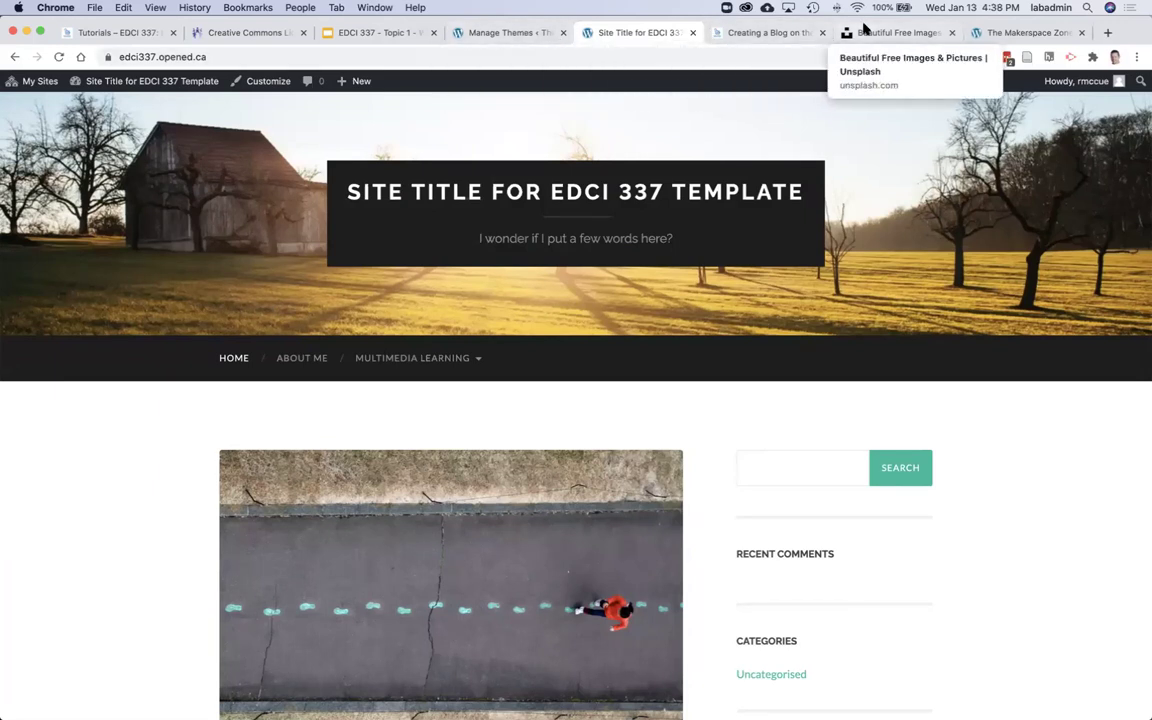
# Revisit both blog home pages and read the Creating a Blog on the OpenETC tutorial down to Step 1 on creating an account.
pyautogui.click(980, 34)
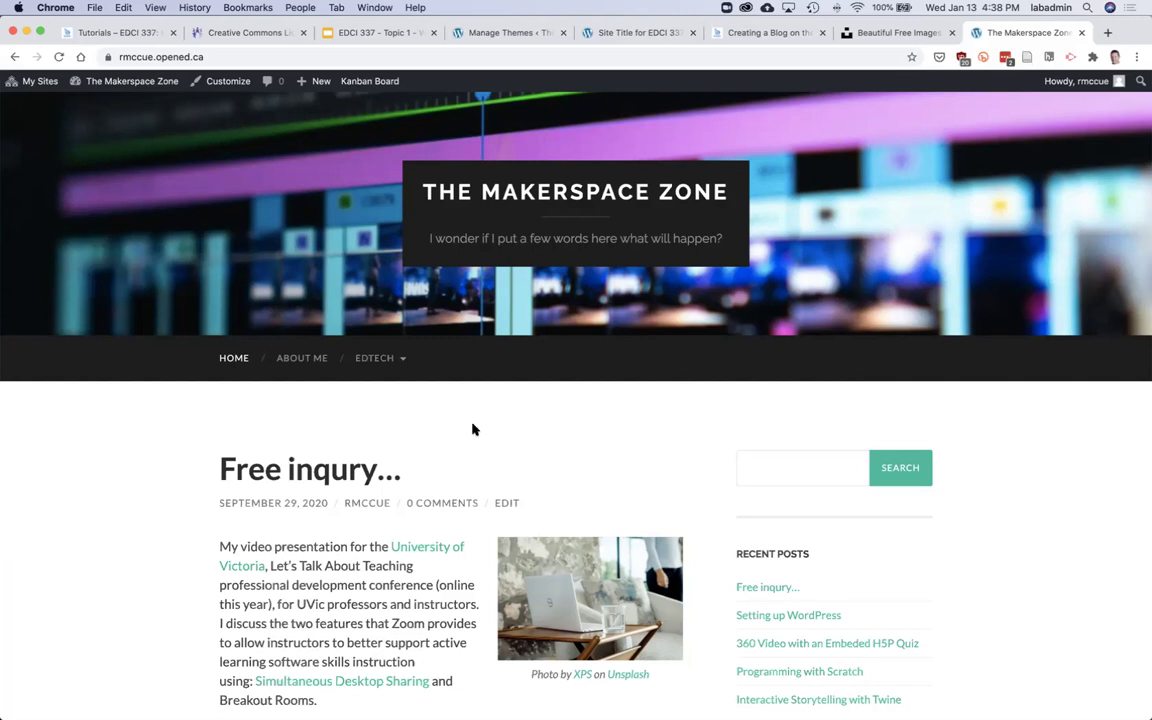
pyautogui.click(610, 32)
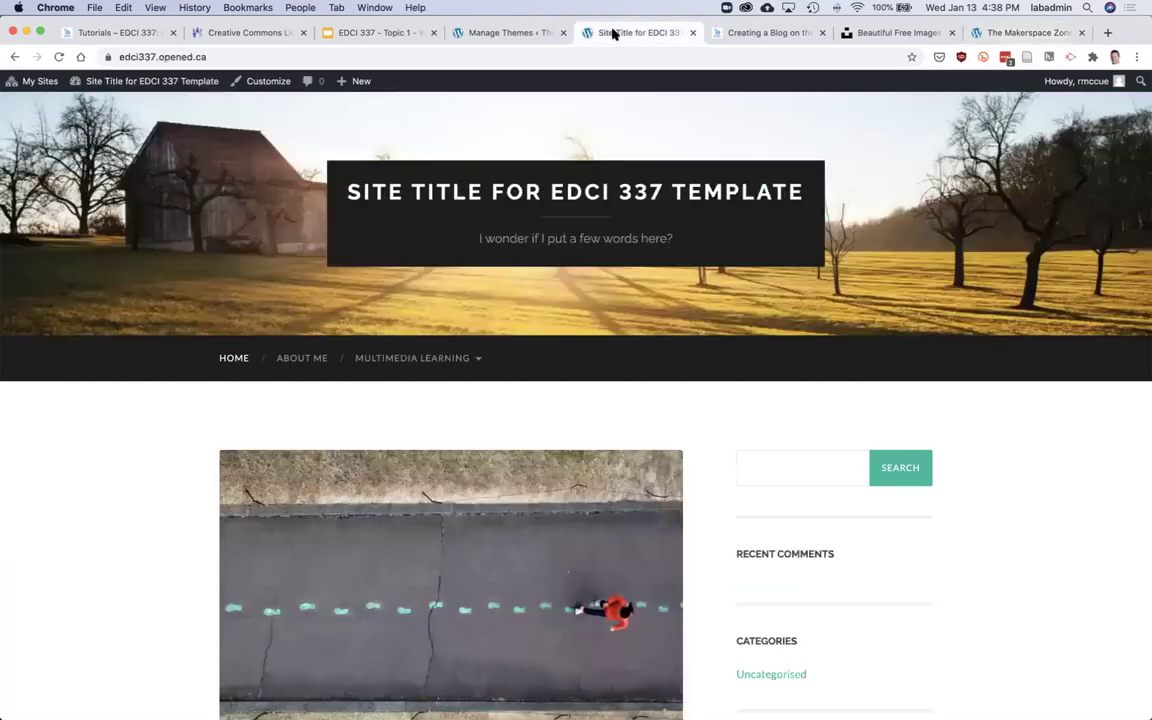
pyautogui.click(740, 33)
pyautogui.scroll(-4, 430, 545)
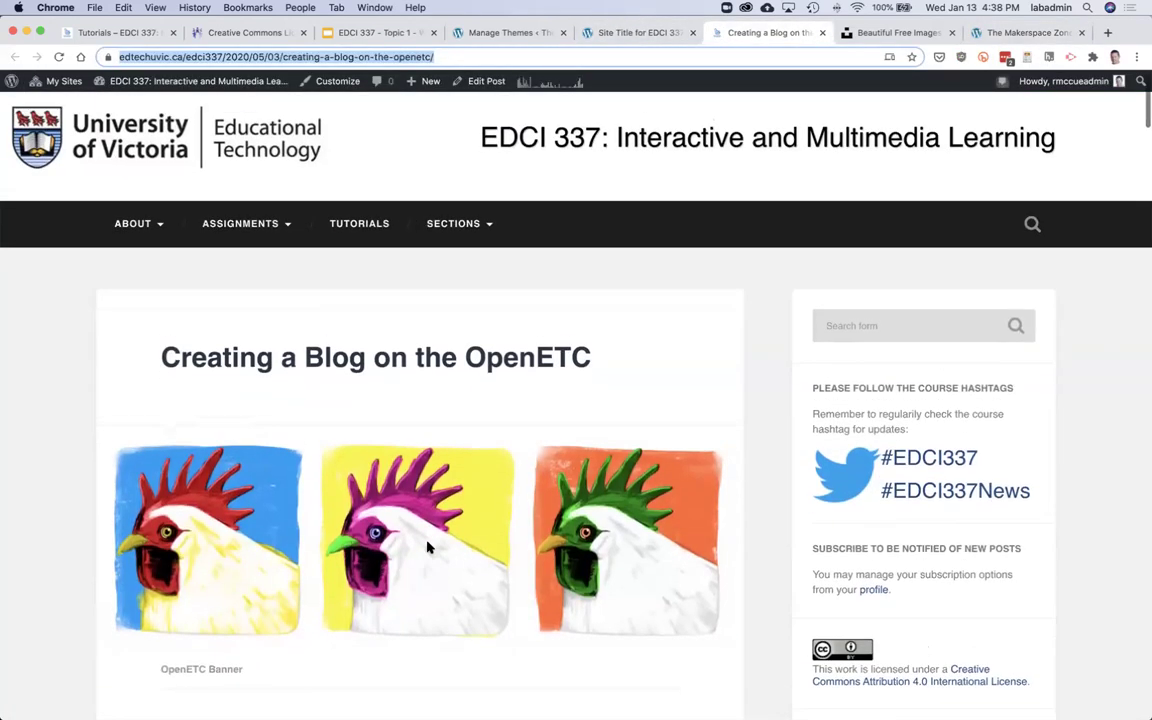
pyautogui.scroll(-12, 427, 547)
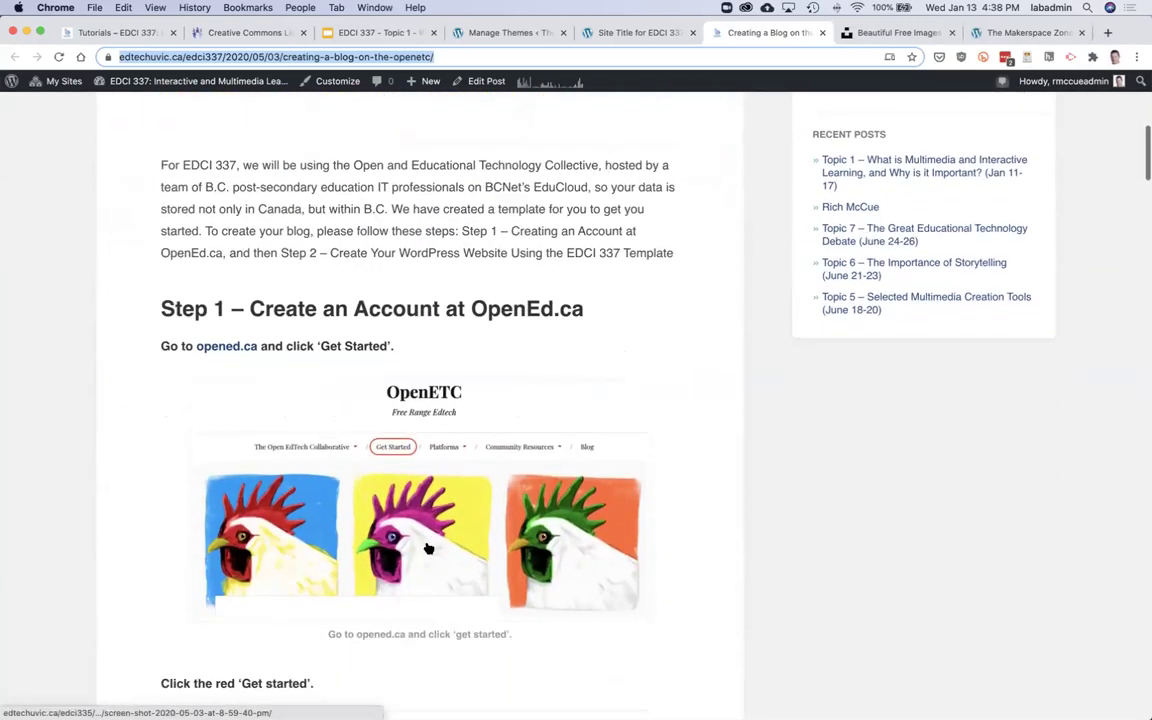
# Read the rest of the OpenETC blog tutorial, from account creation through Step 2 and the Clone Zone form for the EDCI 337 template.
pyautogui.scroll(-11, 427, 547)
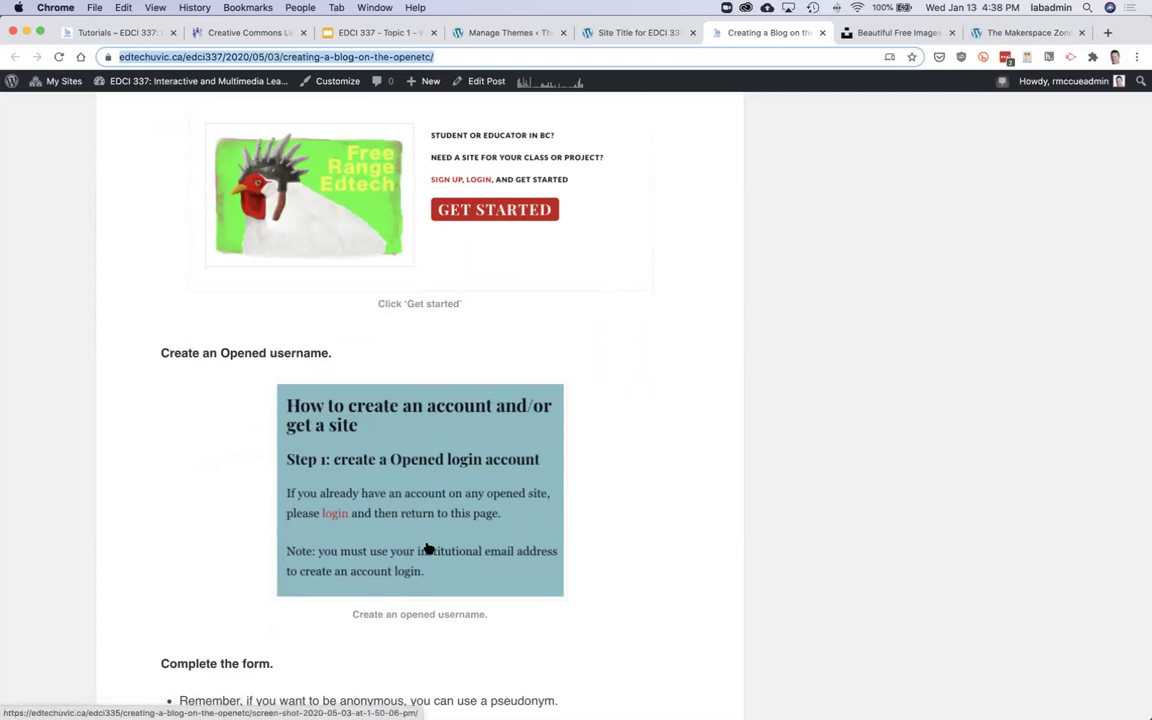
pyautogui.scroll(-13, 427, 548)
pyautogui.scroll(-20, 427, 547)
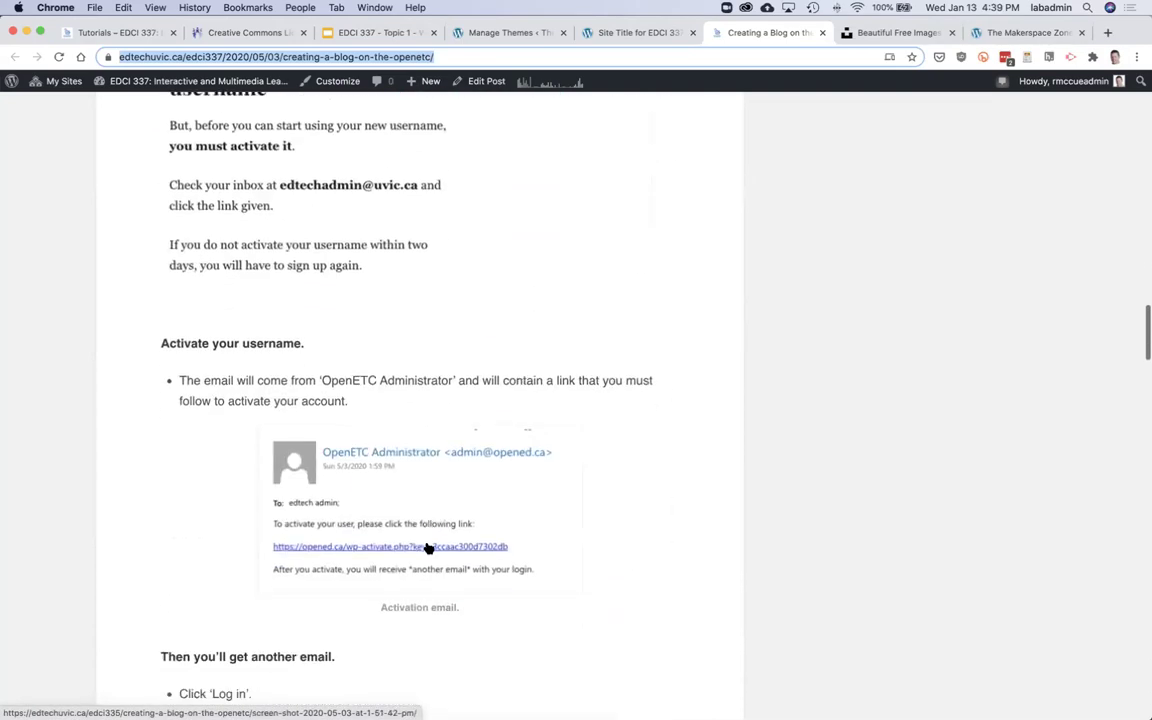
pyautogui.scroll(-19, 427, 547)
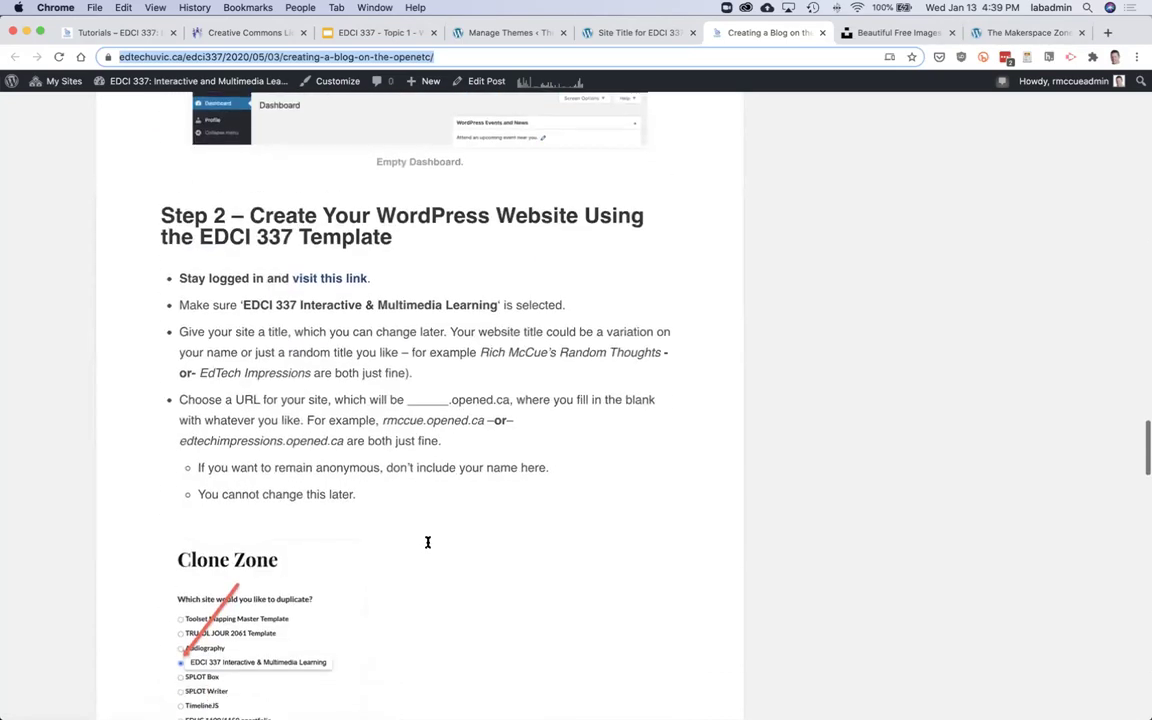
pyautogui.scroll(-5, 427, 547)
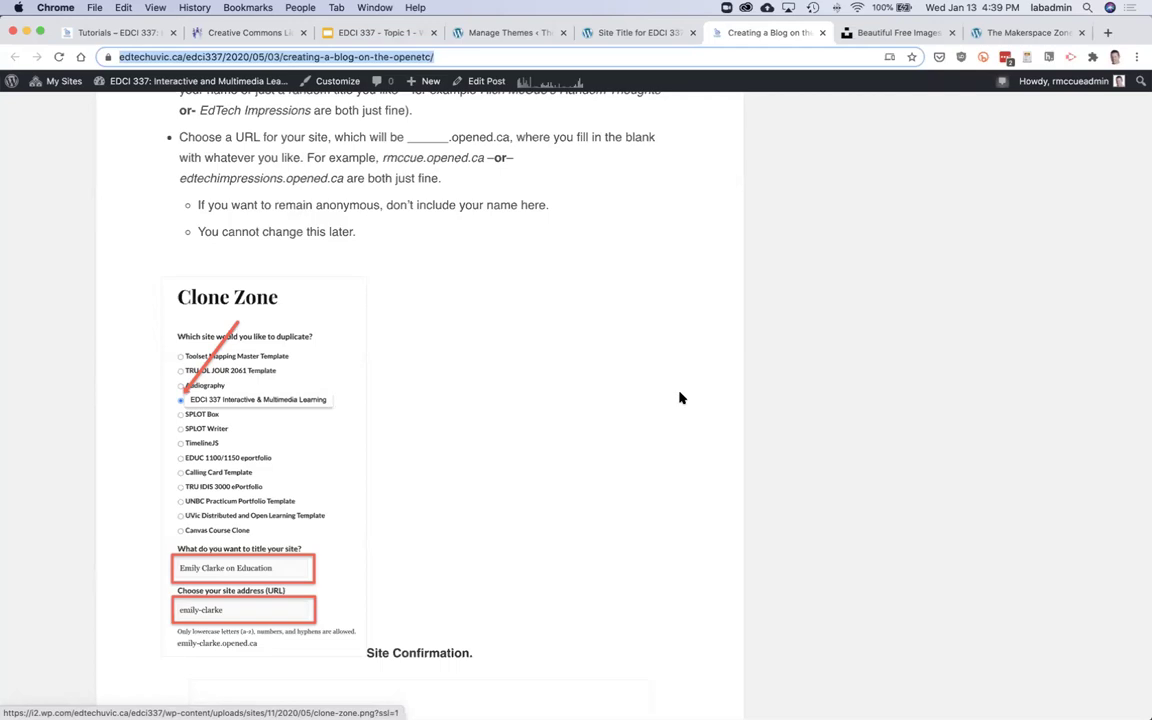
# Open the theme customizer for The Makerspace Zone and look through its Site Identity, Colours and Header Image settings.
pyautogui.click(510, 33)
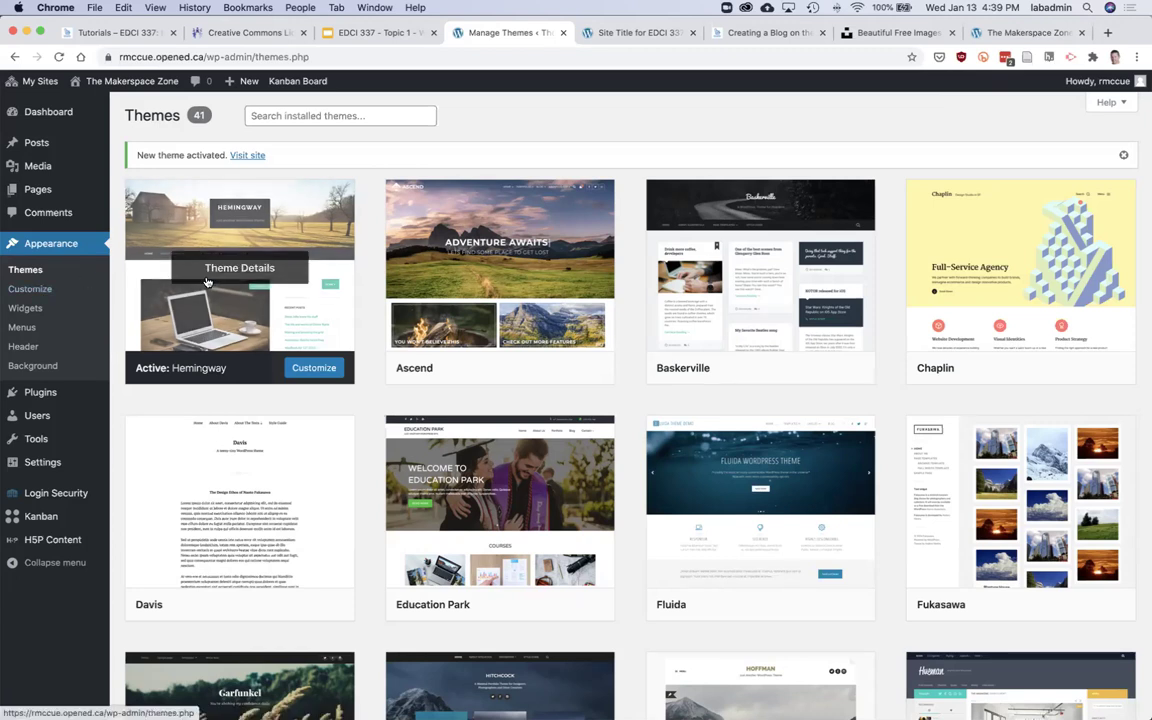
pyautogui.click(32, 287)
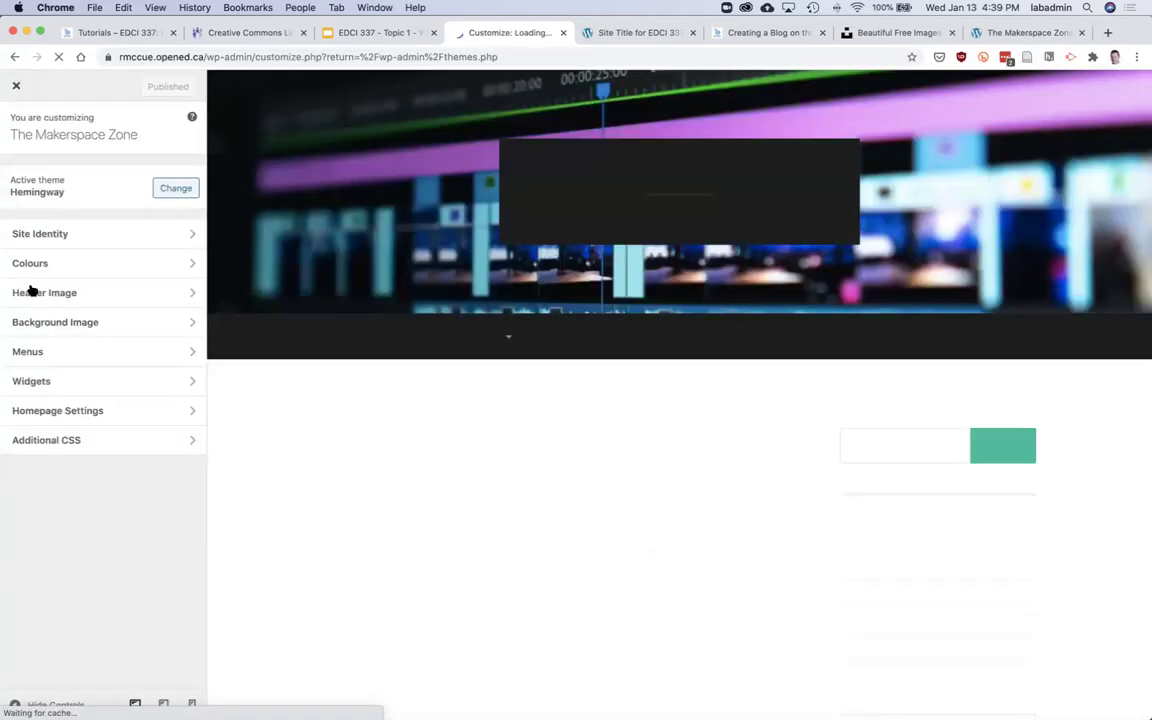
pyautogui.click(60, 234)
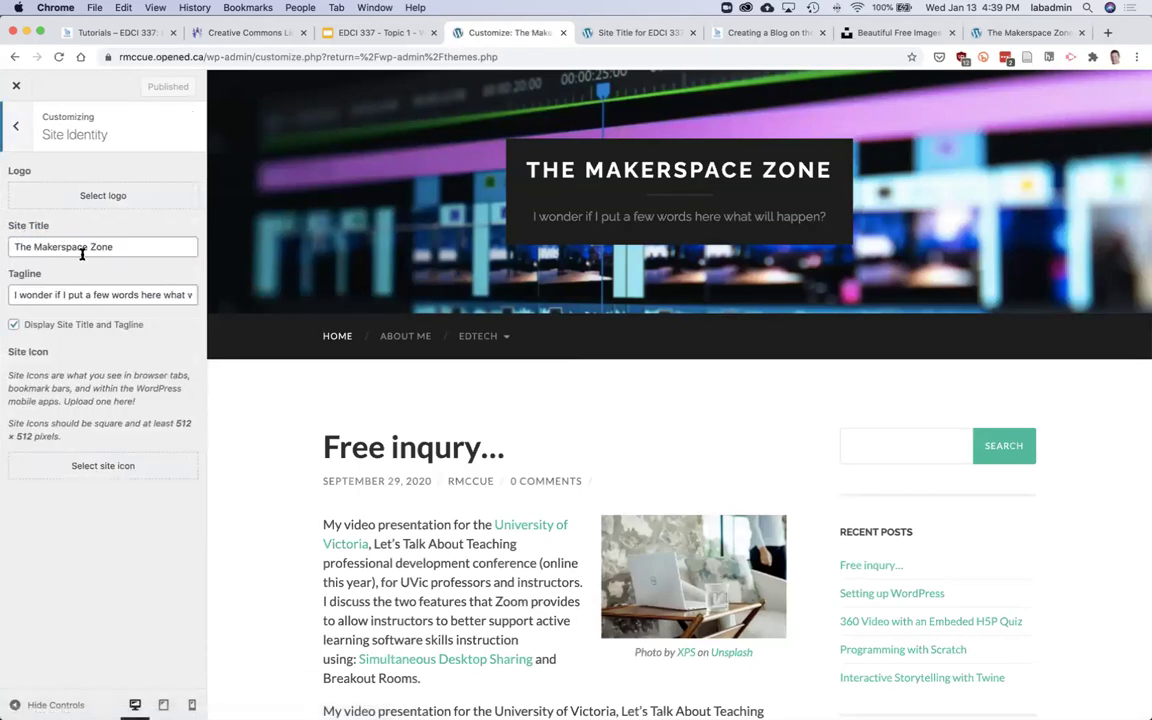
pyautogui.click(16, 125)
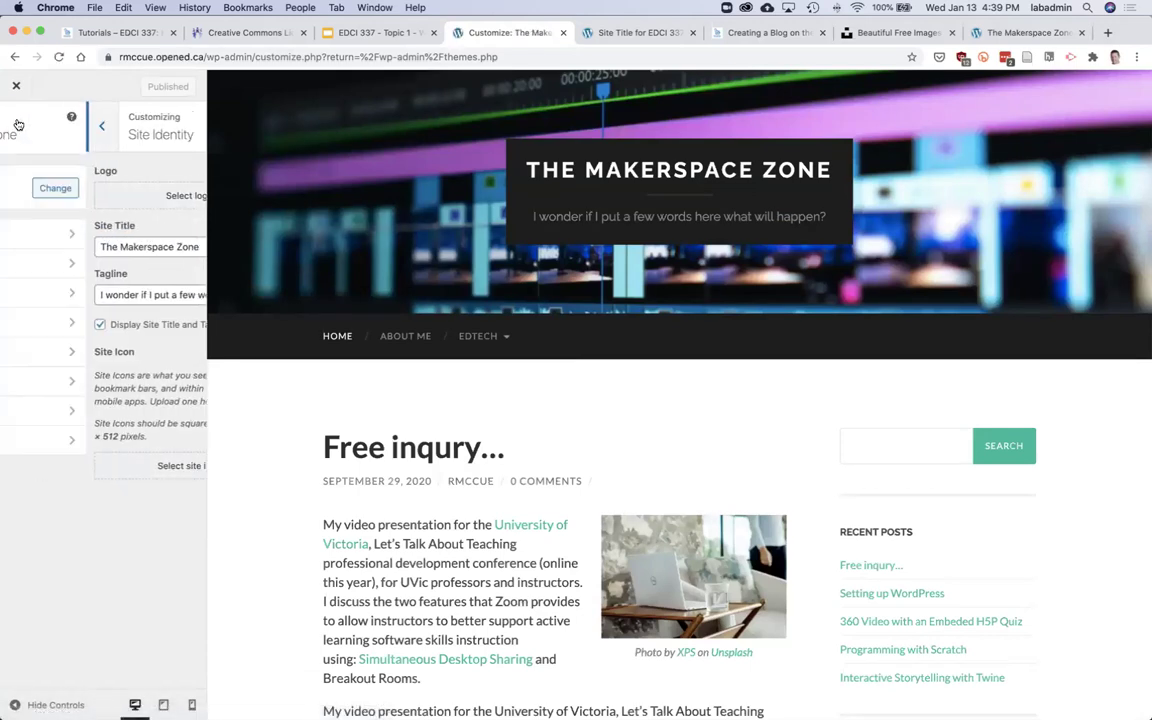
pyautogui.click(72, 270)
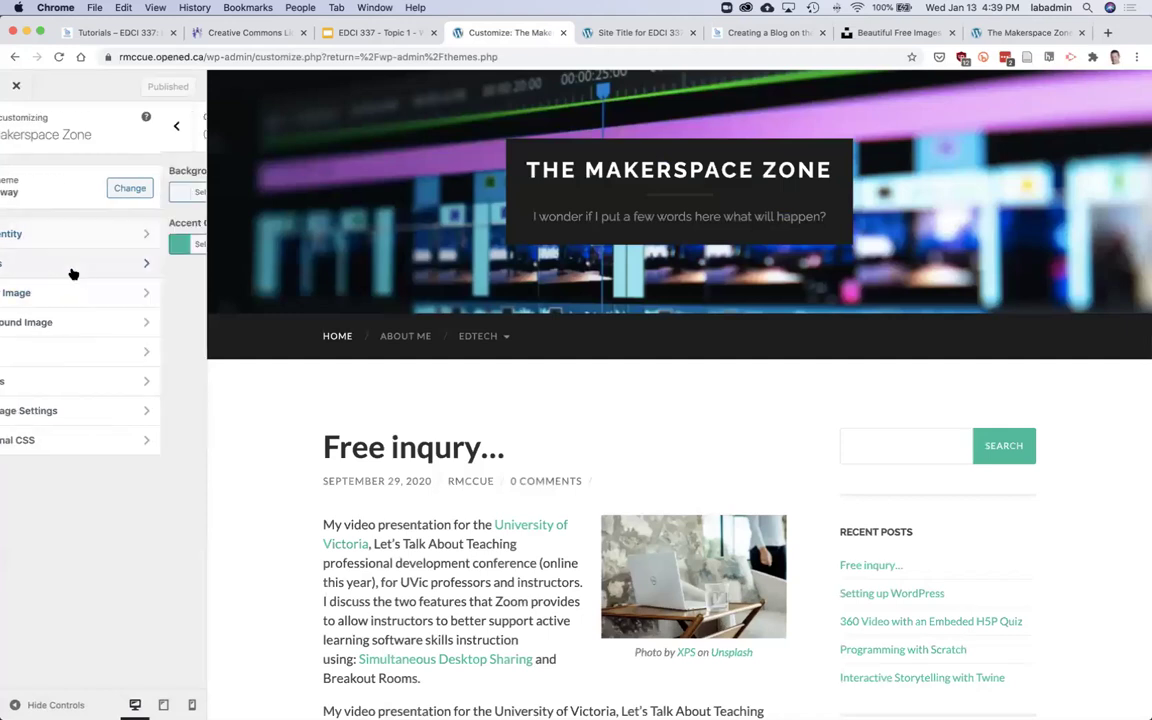
pyautogui.click(16, 124)
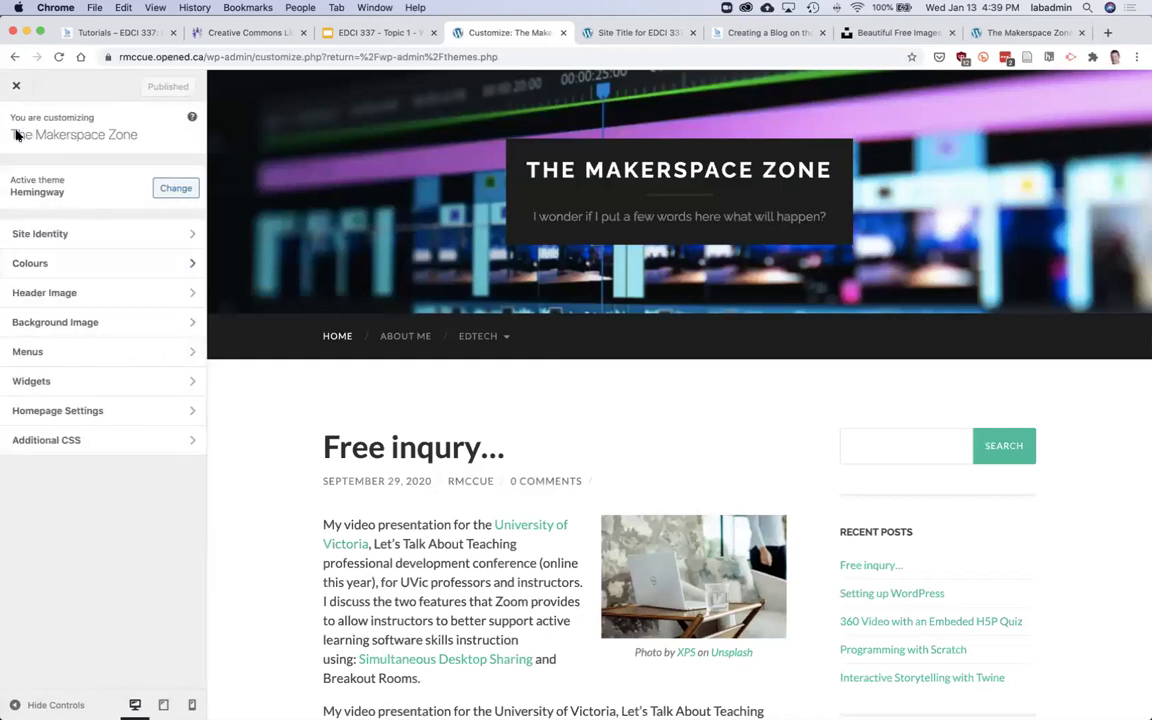
pyautogui.click(85, 300)
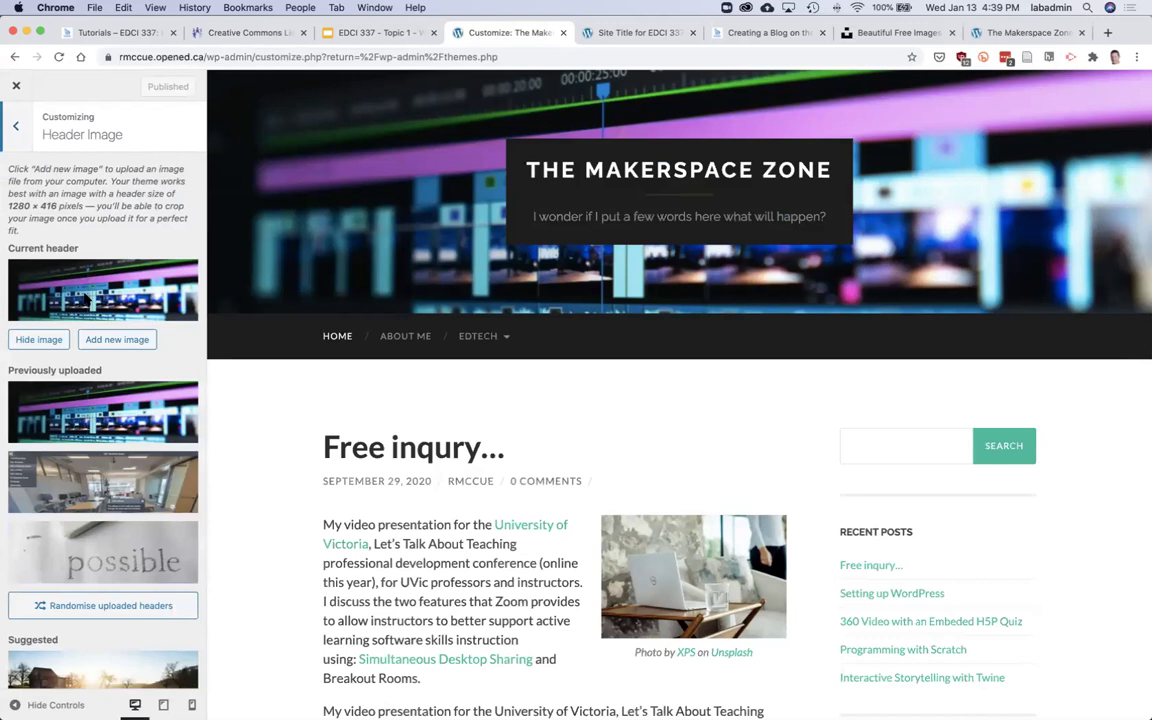
pyautogui.scroll(-2, 73, 492)
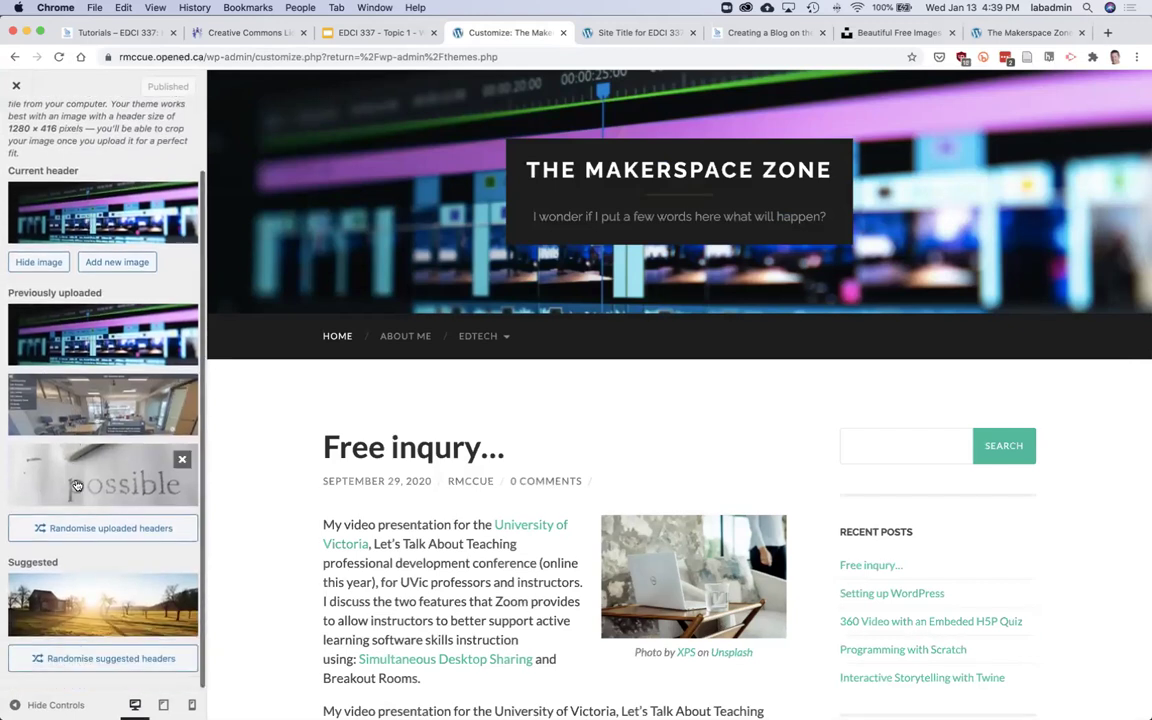
# Try the suggested barn landscape and the previously uploaded images of the video timeline and classroom as the site header.
pyautogui.click(86, 620)
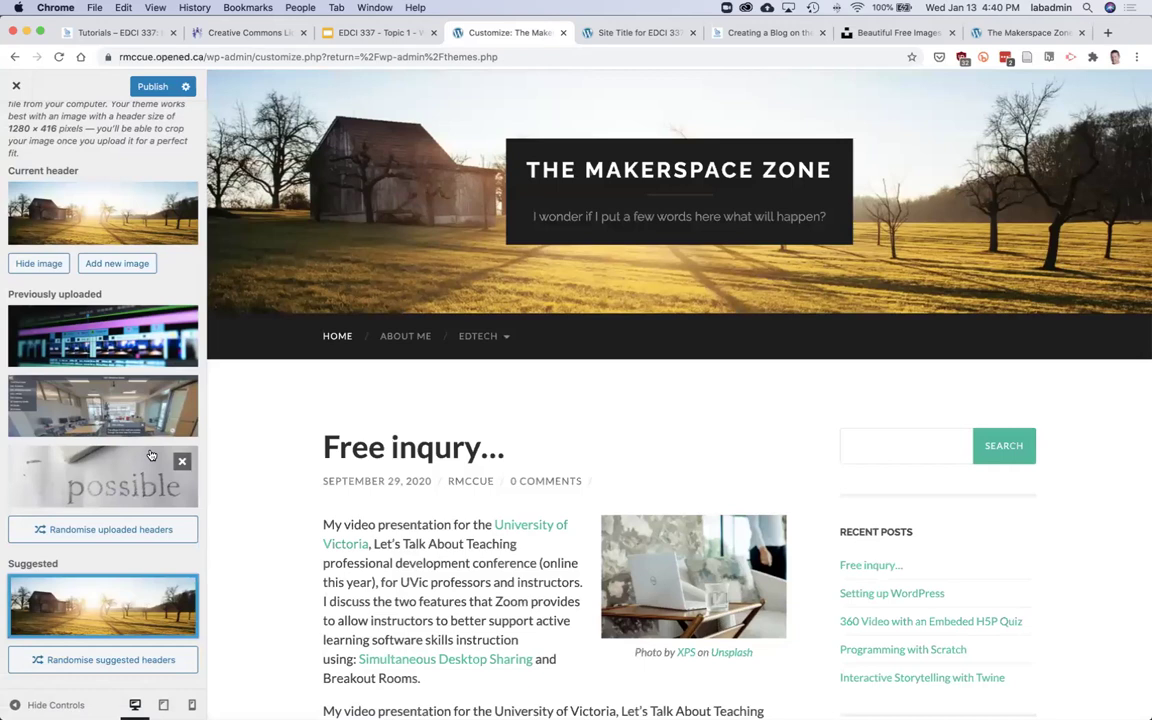
pyautogui.click(140, 335)
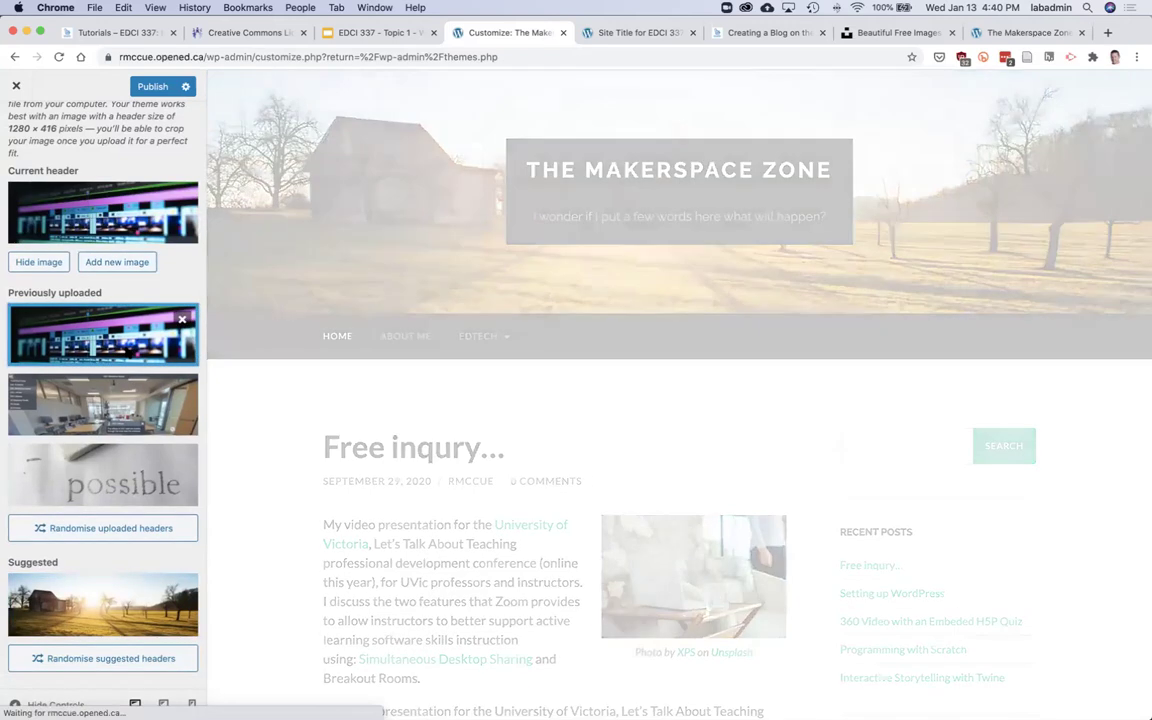
pyautogui.click(86, 408)
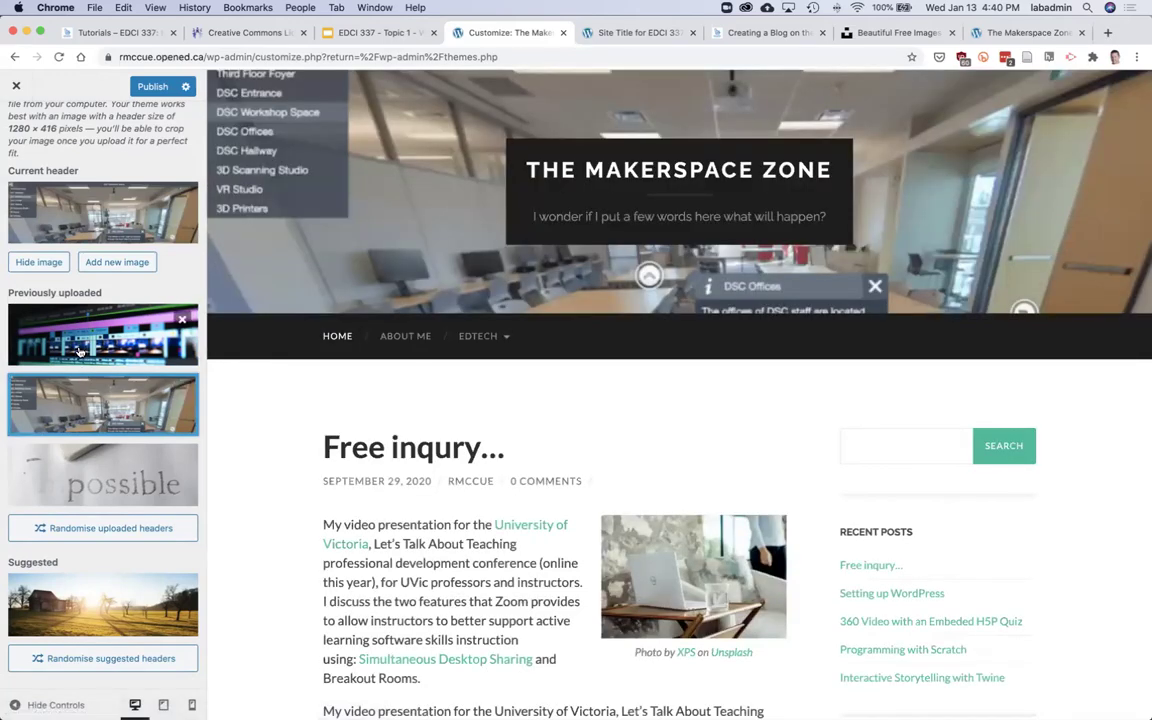
# Set the previously uploaded video timeline image as the header, publish the customization and close the customizer.
pyautogui.click(72, 318)
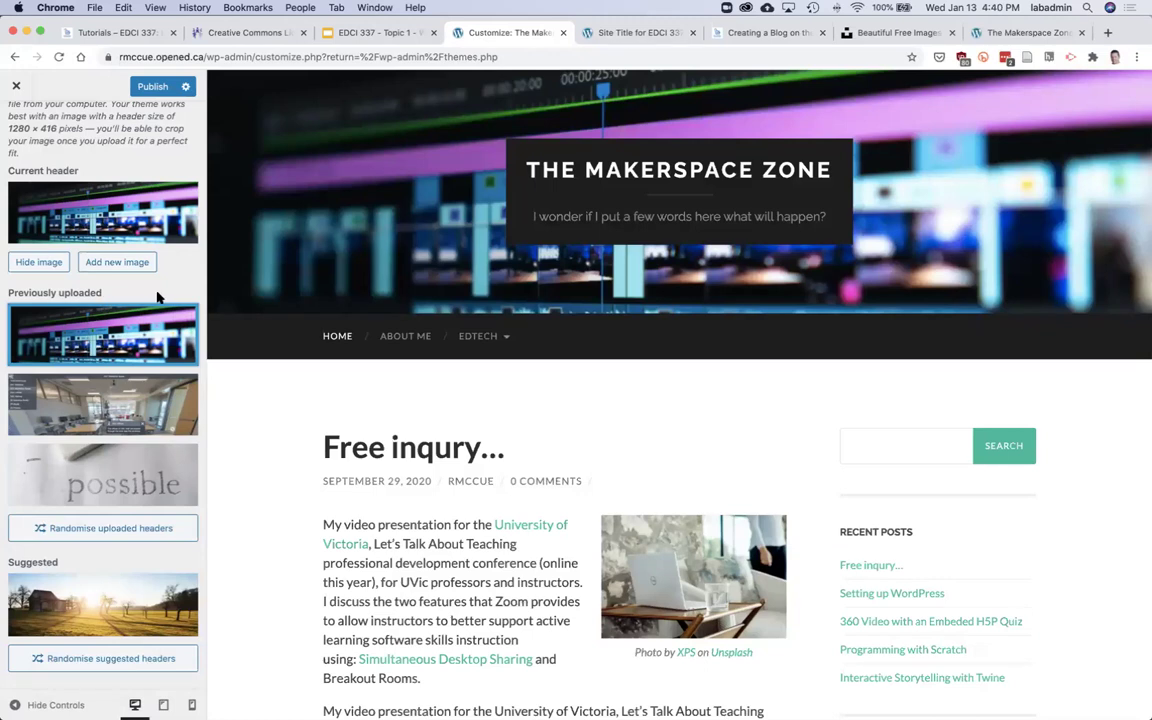
pyautogui.click(148, 90)
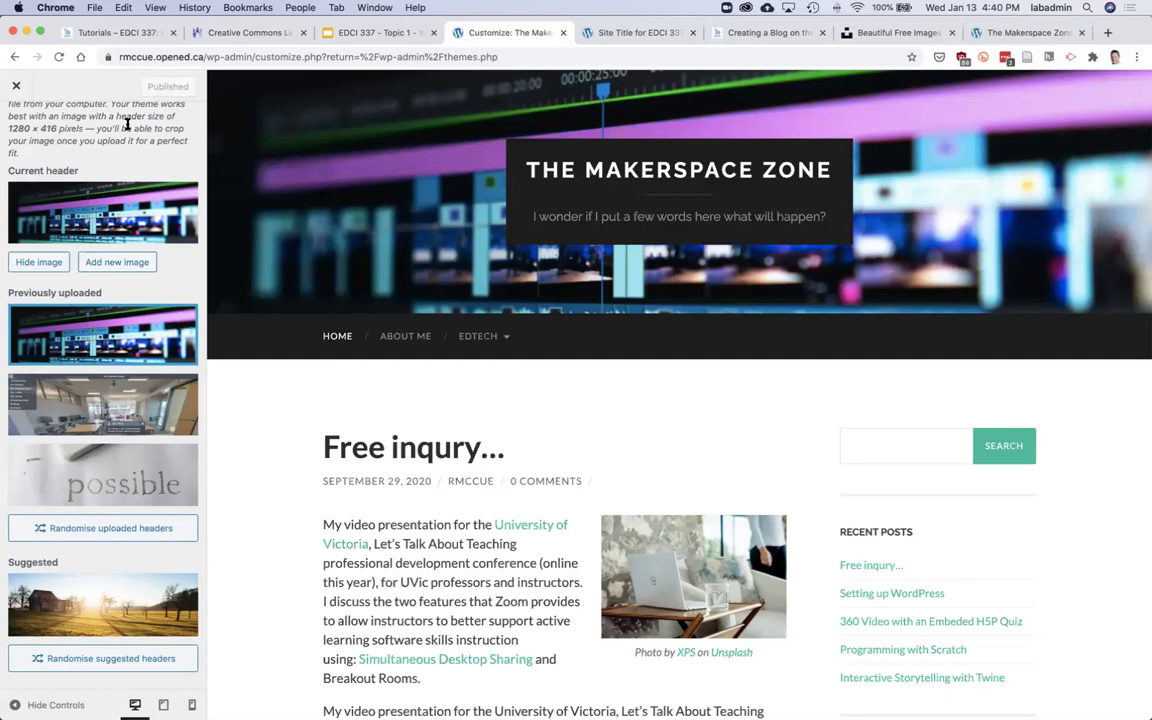
pyautogui.click(17, 88)
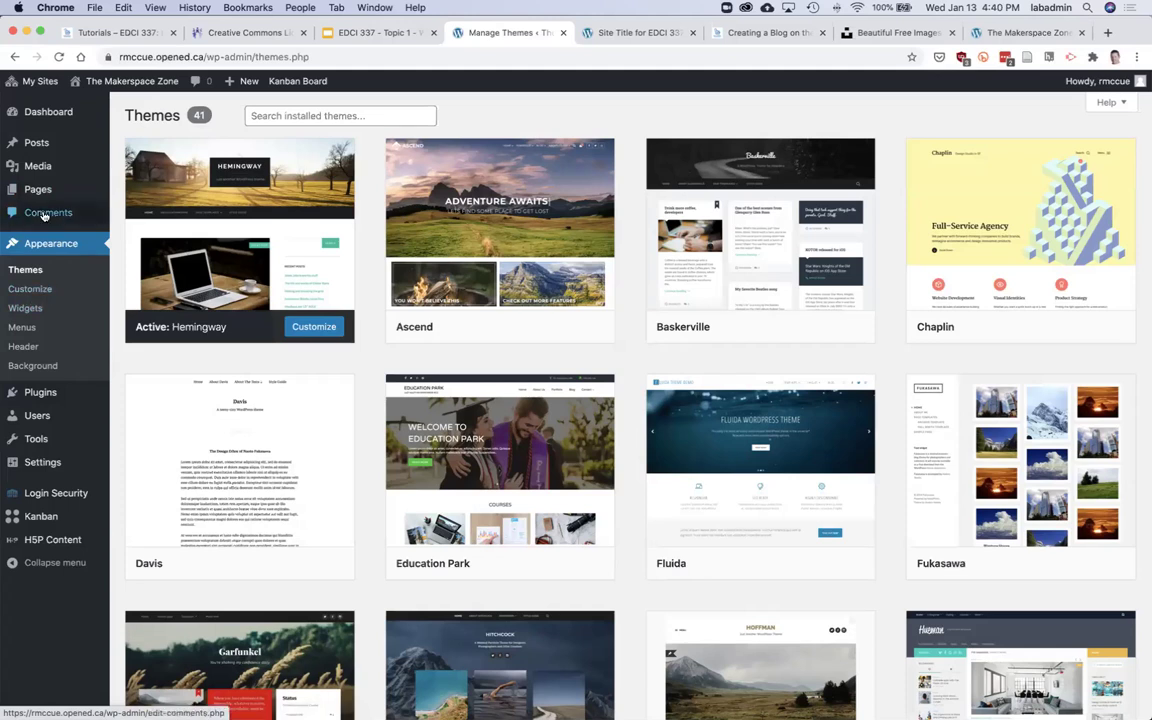
# Create a new post titled "Getting Started with Wordpress" and fill its body with one line of random placeholder letters.
pyautogui.moveTo(44, 148)
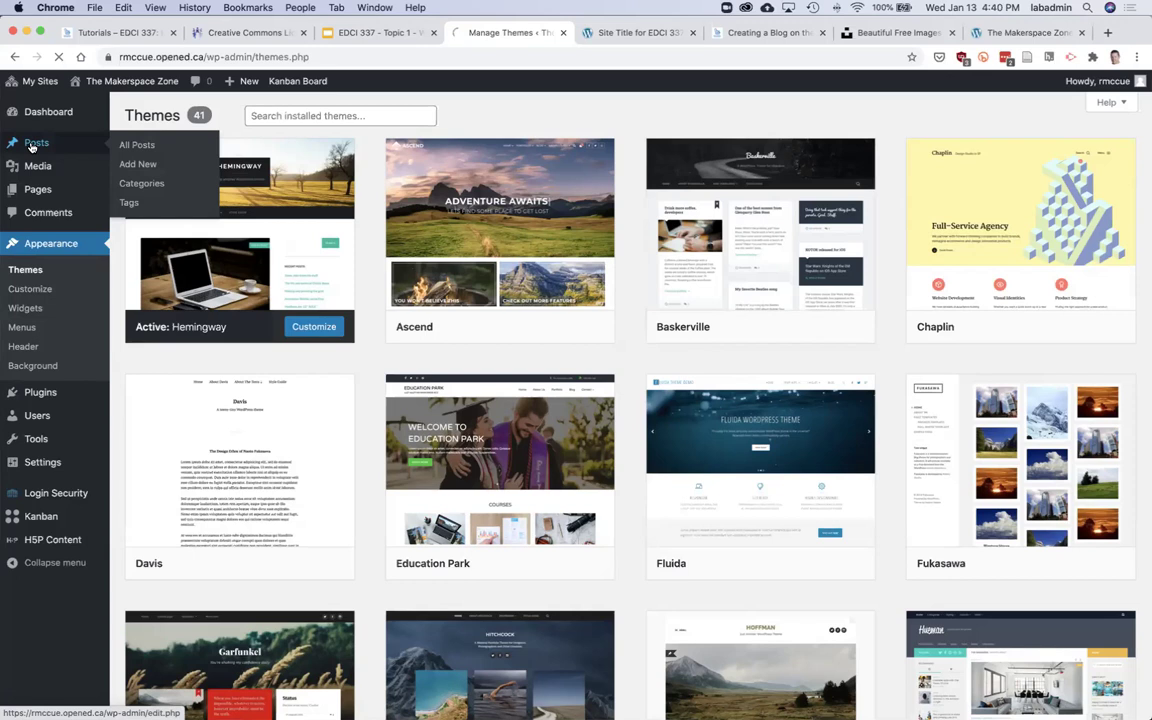
pyautogui.click(34, 145)
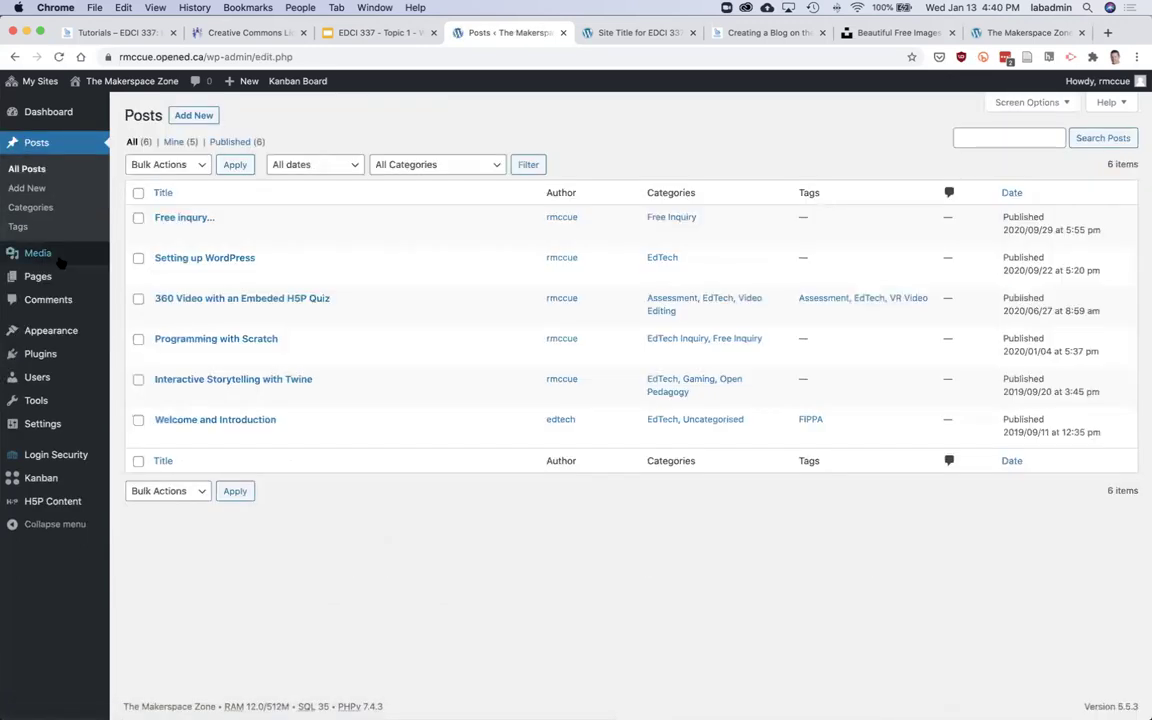
pyautogui.click(194, 116)
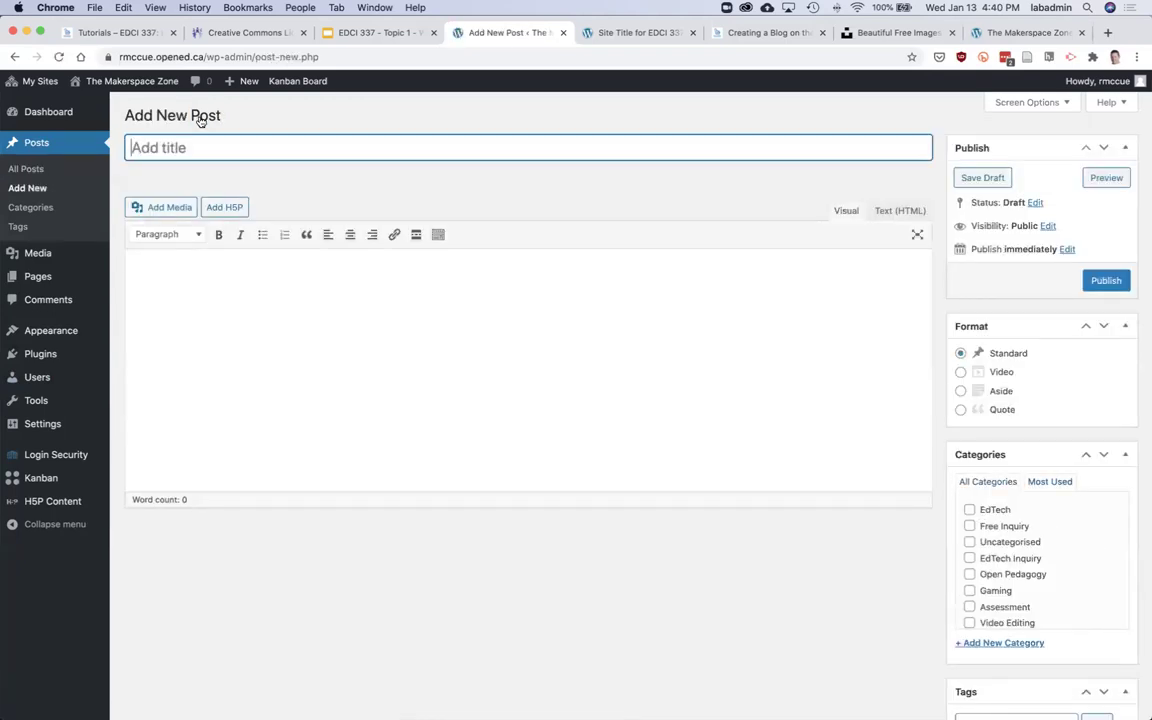
pyautogui.write('B')
pyautogui.press('BackSpace')
pyautogui.write('GBet')
pyautogui.press('BackSpace')
pyautogui.press('BackSpace')
pyautogui.press('BackSpace')
pyautogui.write('etting St')
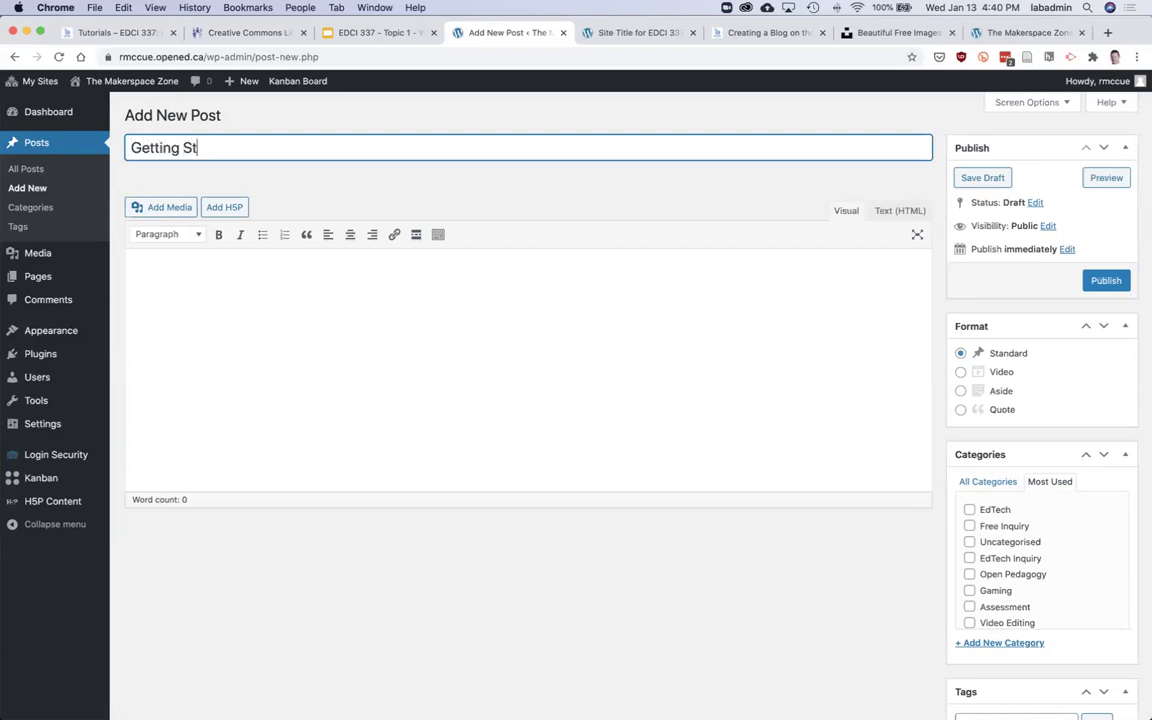
pyautogui.write('arted with W')
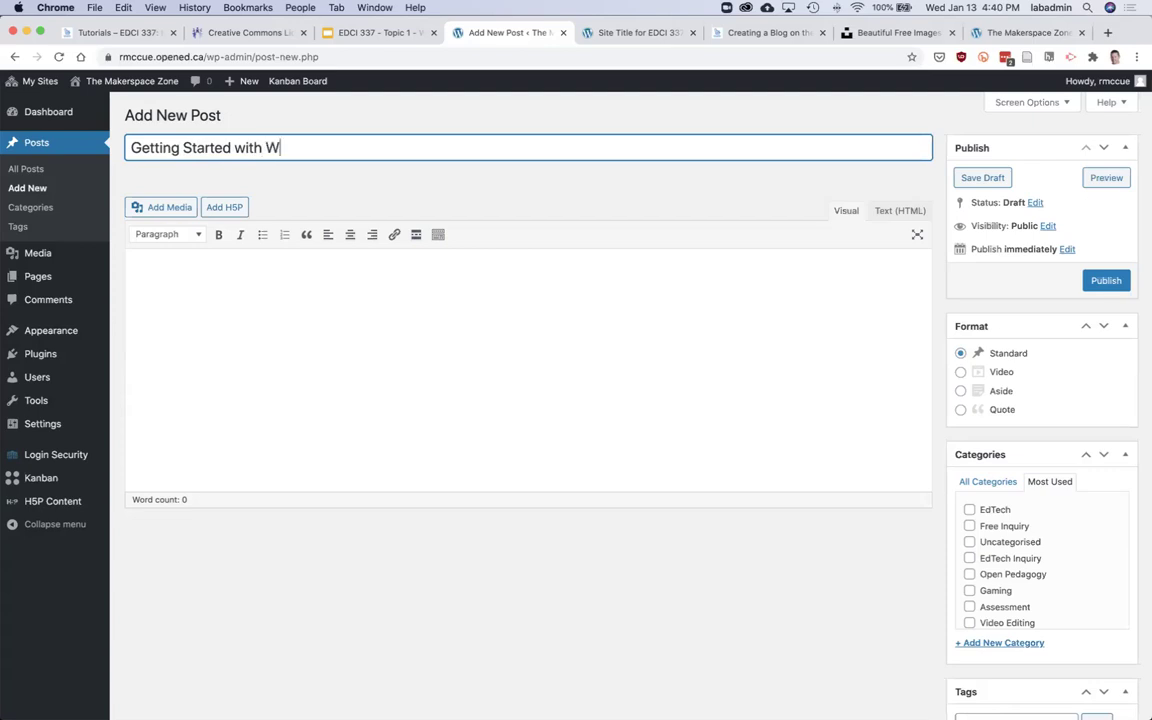
pyautogui.write('ordpress')
pyautogui.click(198, 273)
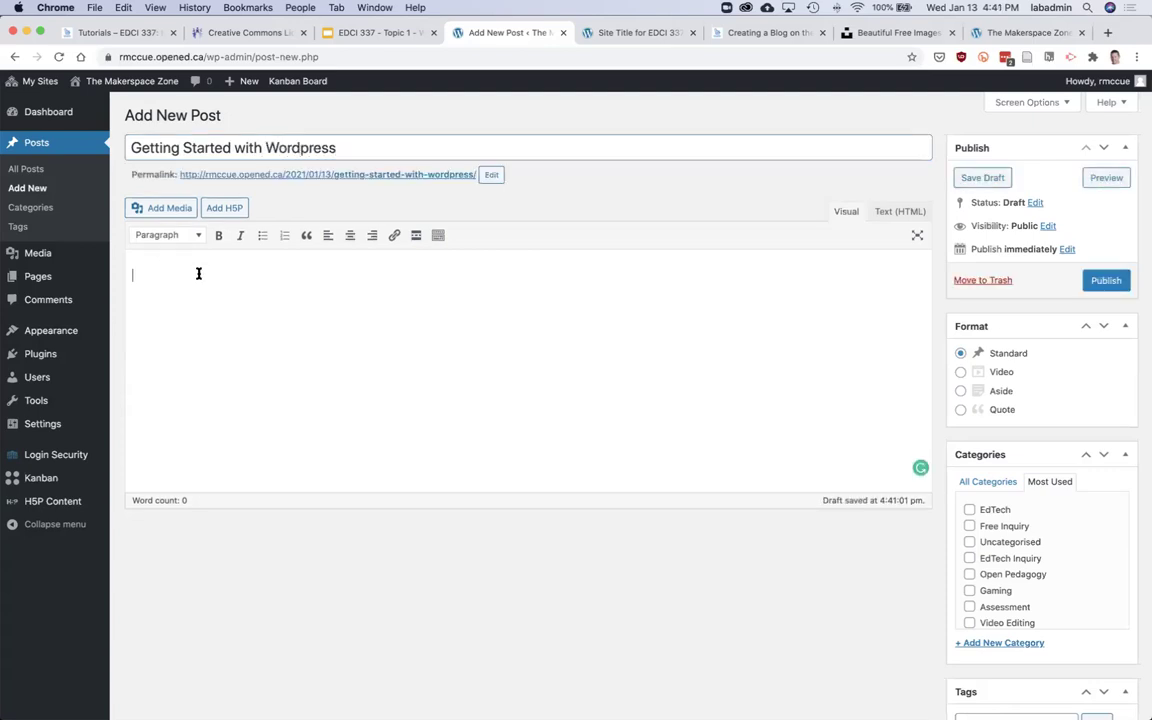
pyautogui.write('alskjdfl;sajdf as:ldkfjalsf sa;dfj;saljdfasjfd;saljfd')
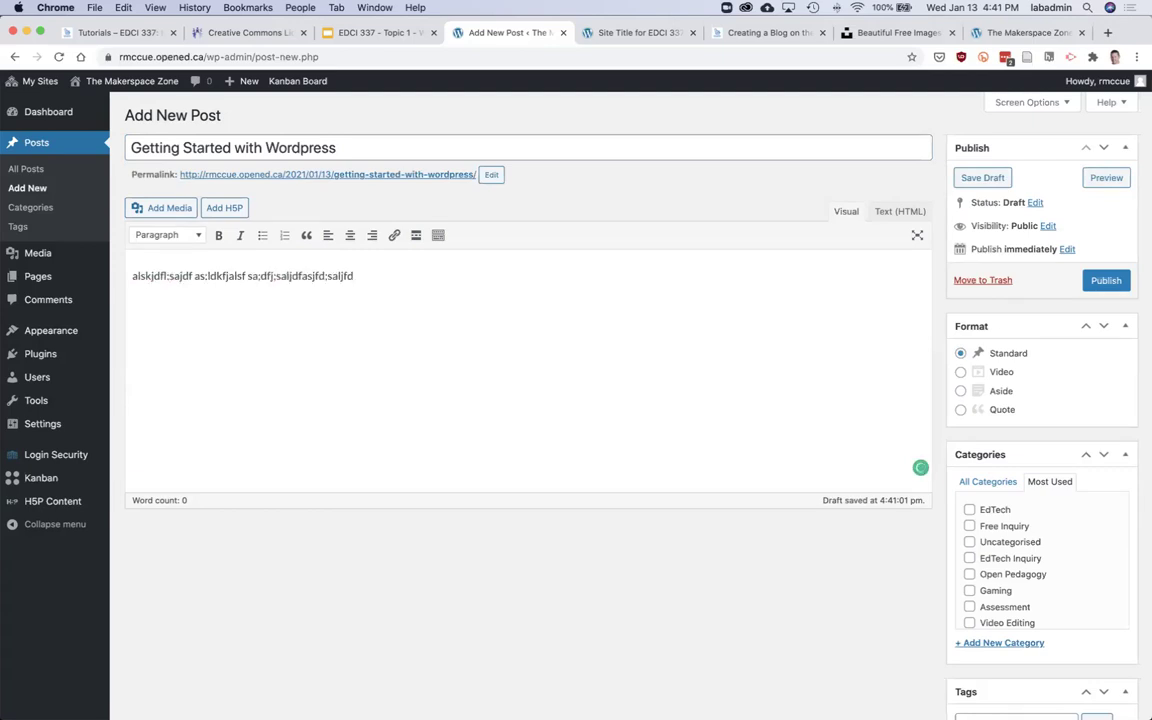
# Compare the new post's category list with the categories of the template site's Welcome and Introduction post, opened for editing.
pyautogui.scroll(-1, 1013, 563)
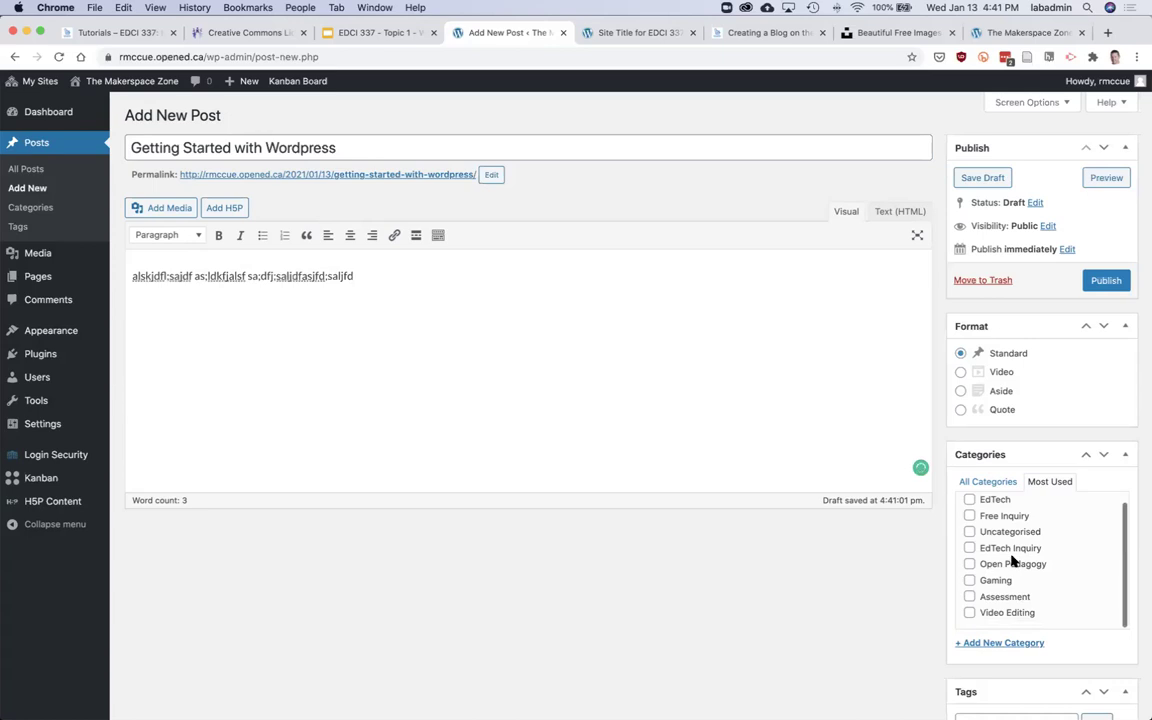
pyautogui.click(681, 36)
pyautogui.scroll(-10, 784, 404)
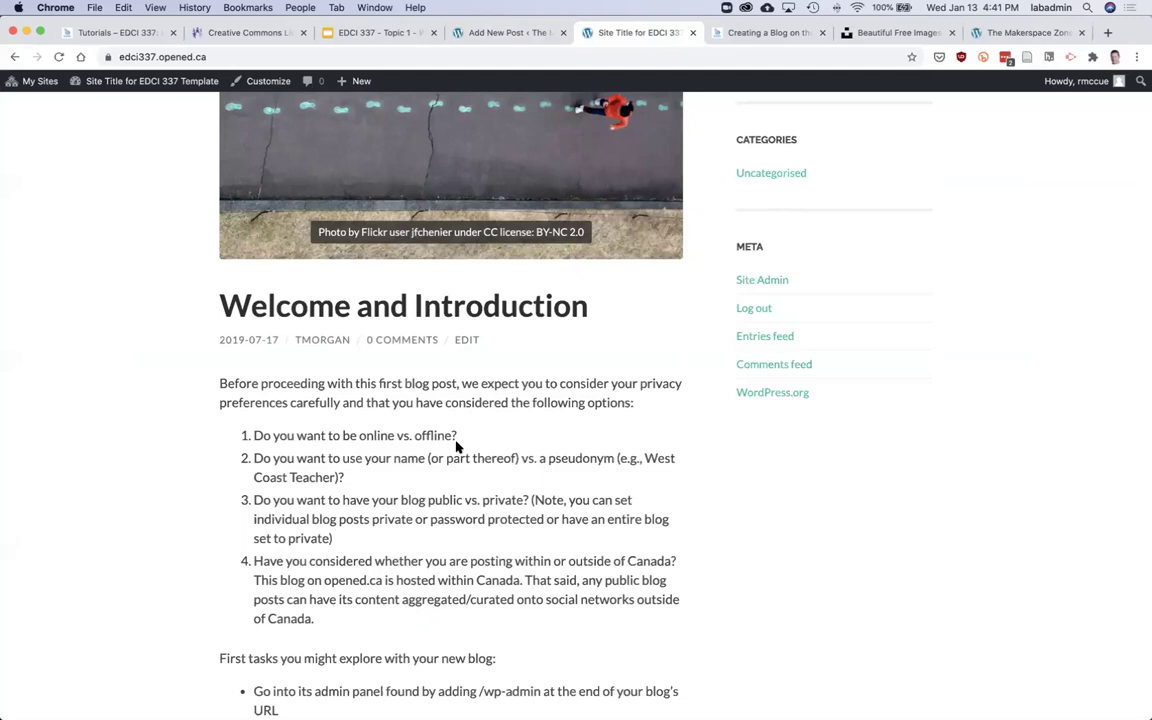
pyautogui.scroll(1, 456, 446)
pyautogui.click(467, 393)
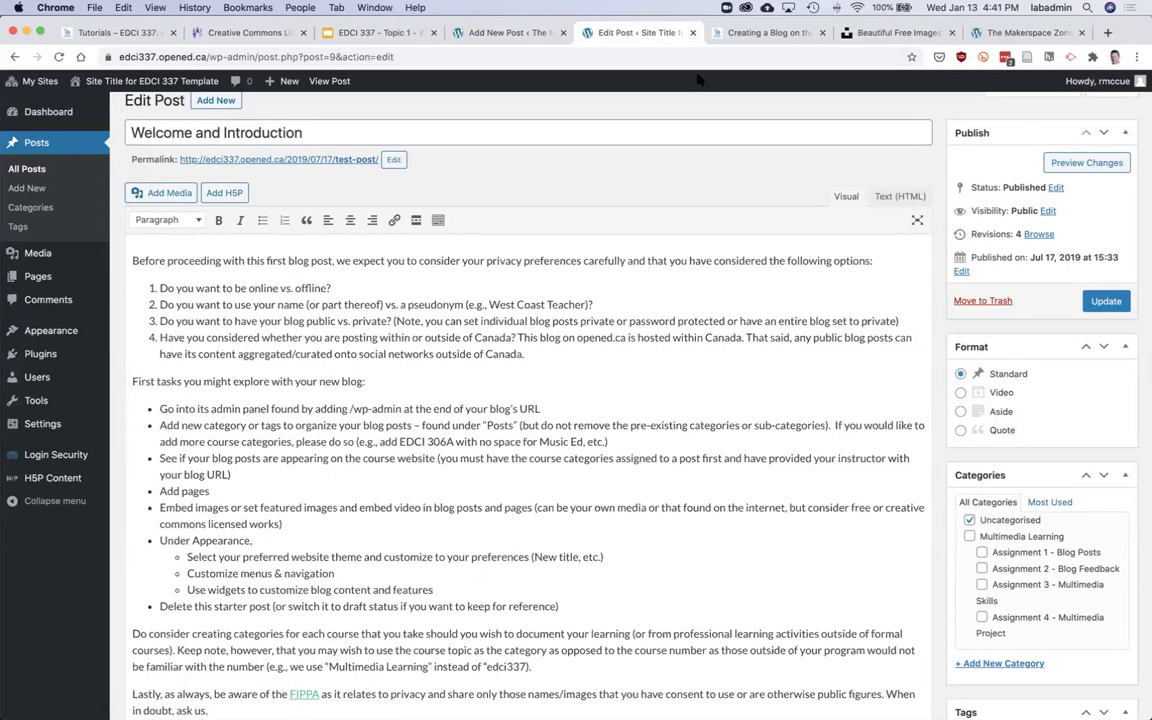
# Assign the EdTech category to the Getting Started with Wordpress post and start a new line below its body text.
pyautogui.click(501, 33)
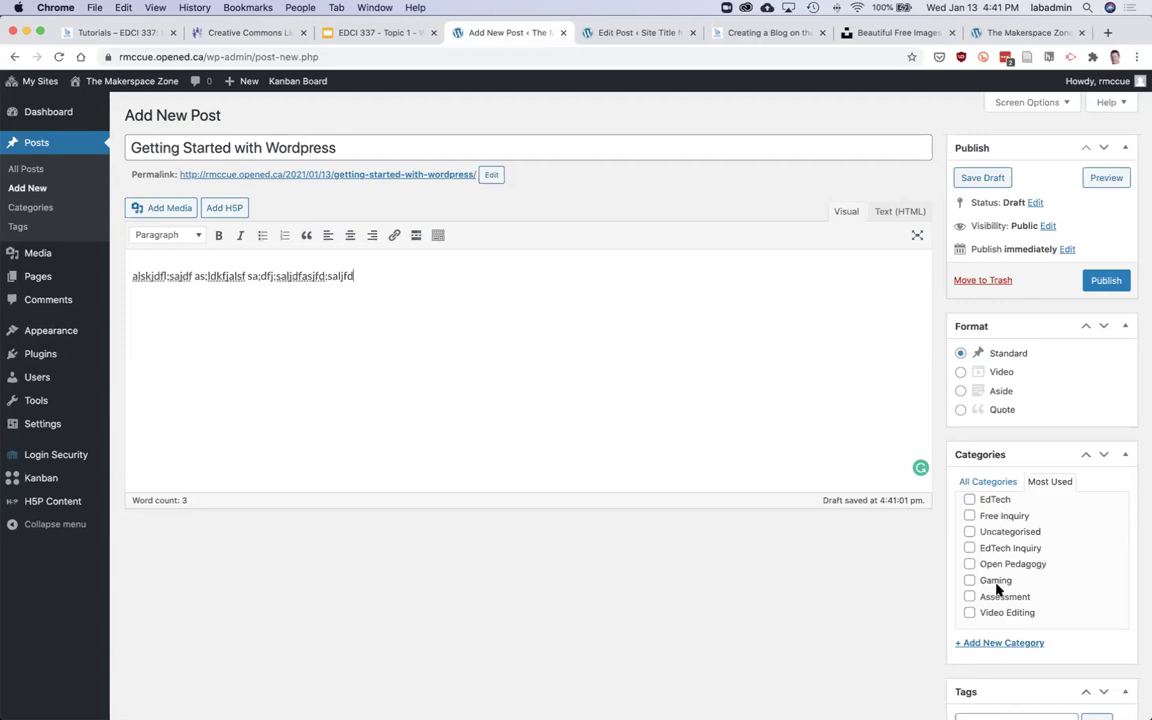
pyautogui.scroll(-2, 995, 575)
pyautogui.click(969, 445)
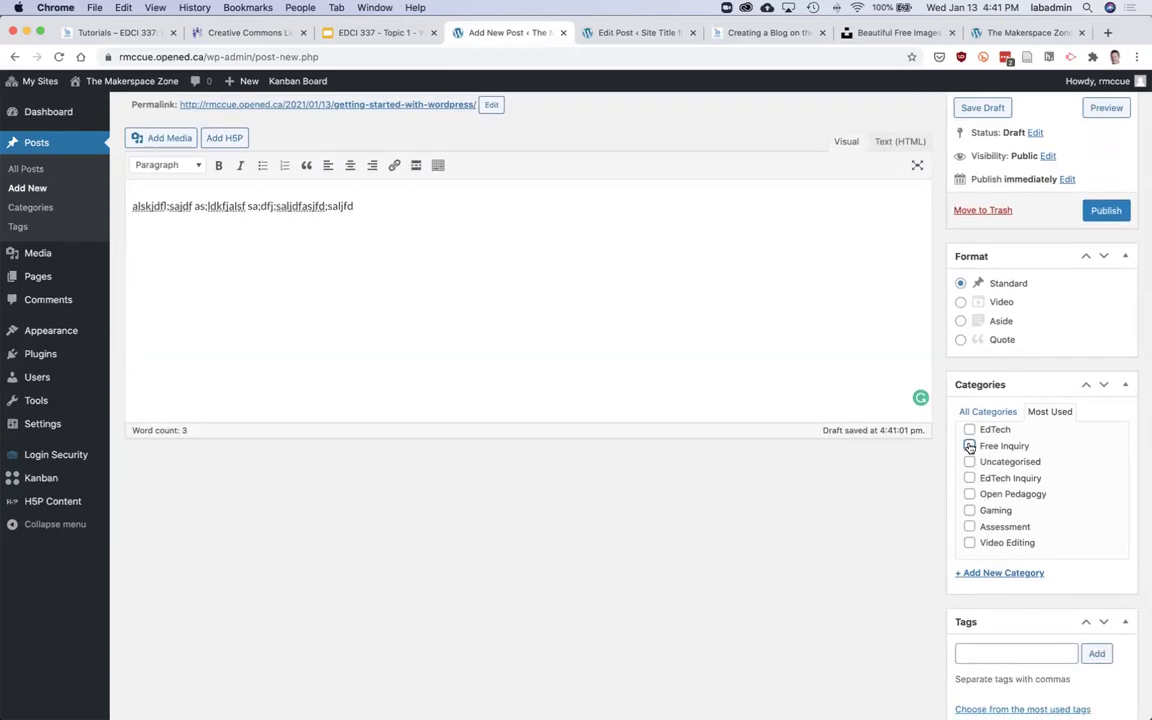
pyautogui.click(969, 430)
pyautogui.click(969, 445)
pyautogui.scroll(-2, 715, 244)
pyautogui.scroll(3, 715, 244)
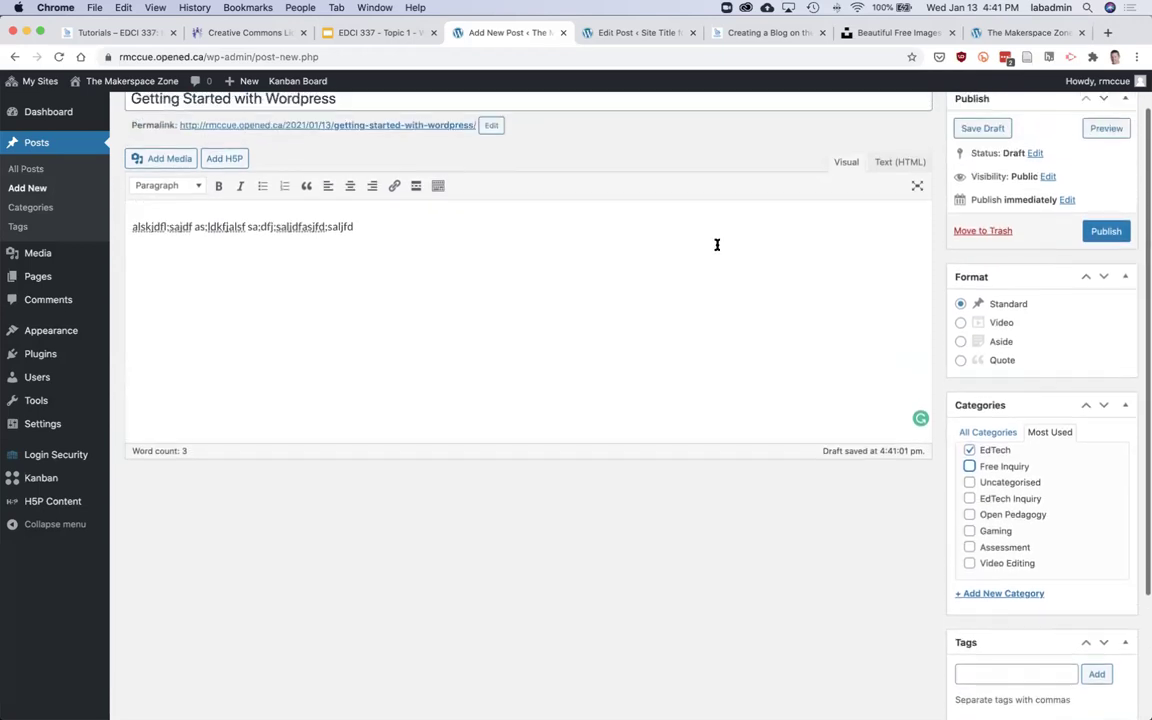
pyautogui.click(437, 229)
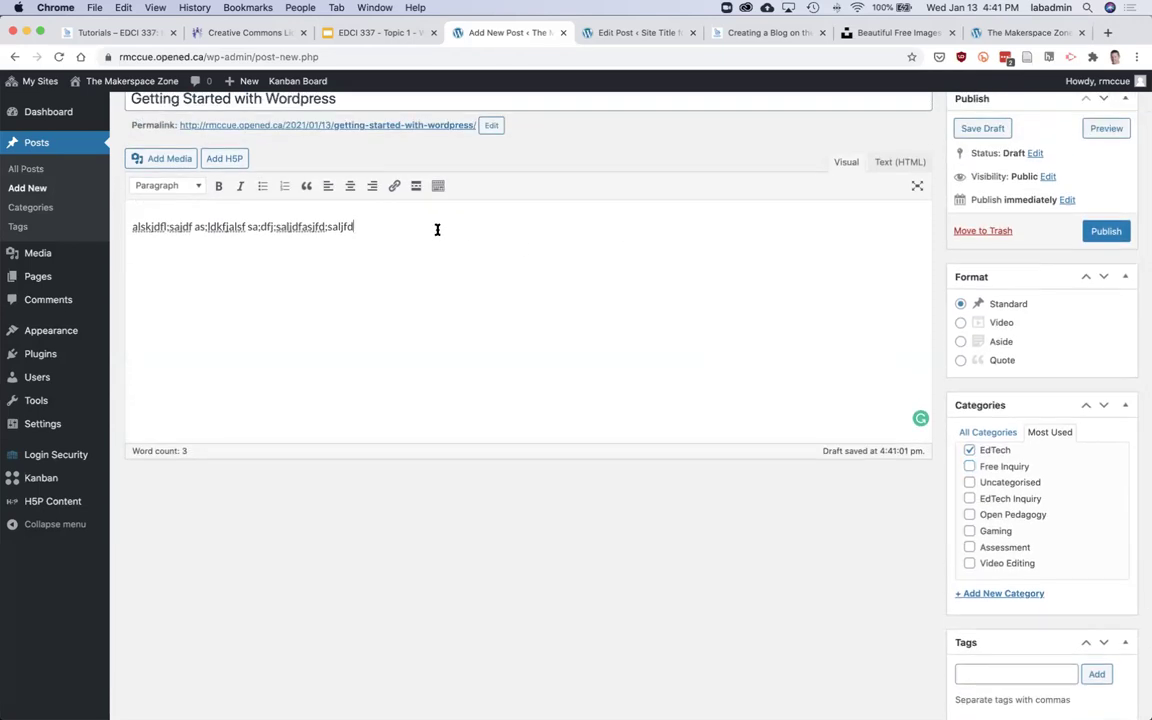
pyautogui.press('Return')
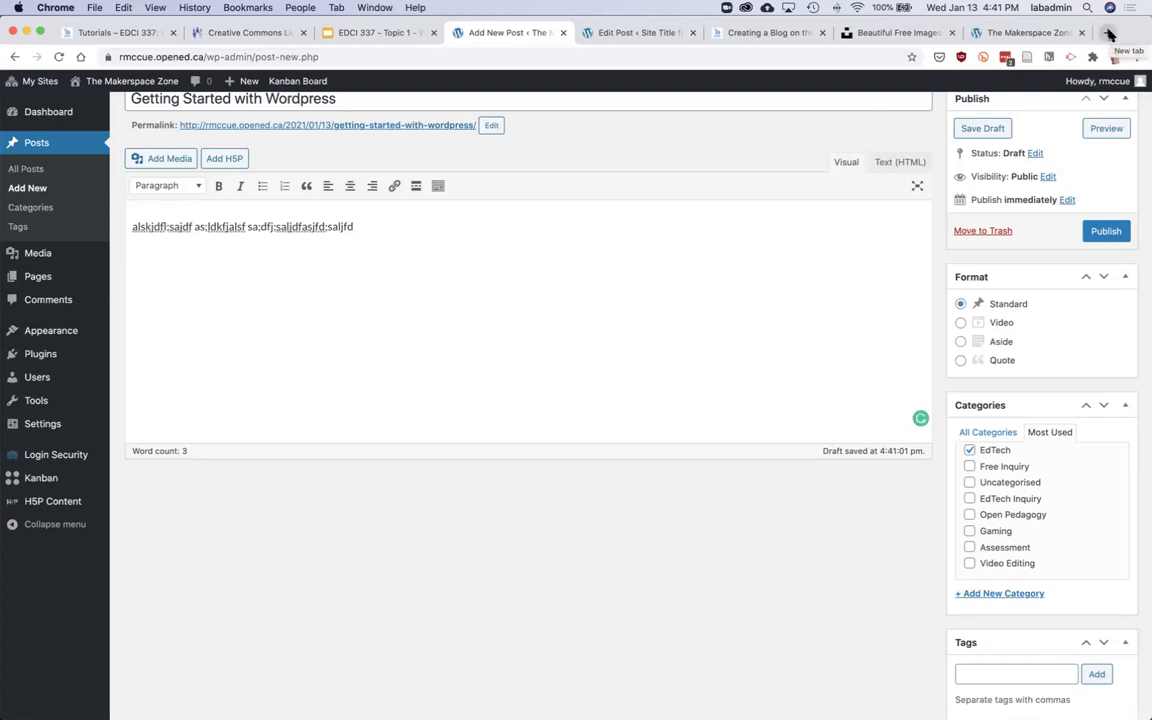
# Switch to the Google Slides presentation and advance from WordPress Basics to the Embedding YouTube Videos slide.
pyautogui.click(415, 35)
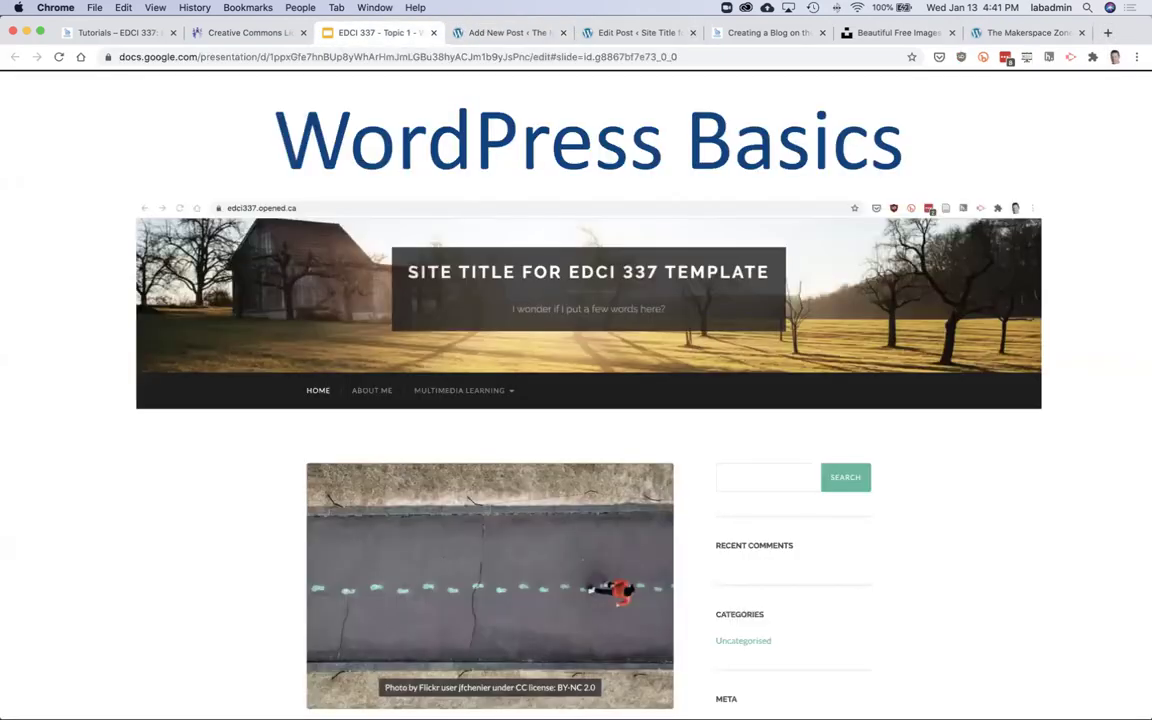
pyautogui.press('Right')
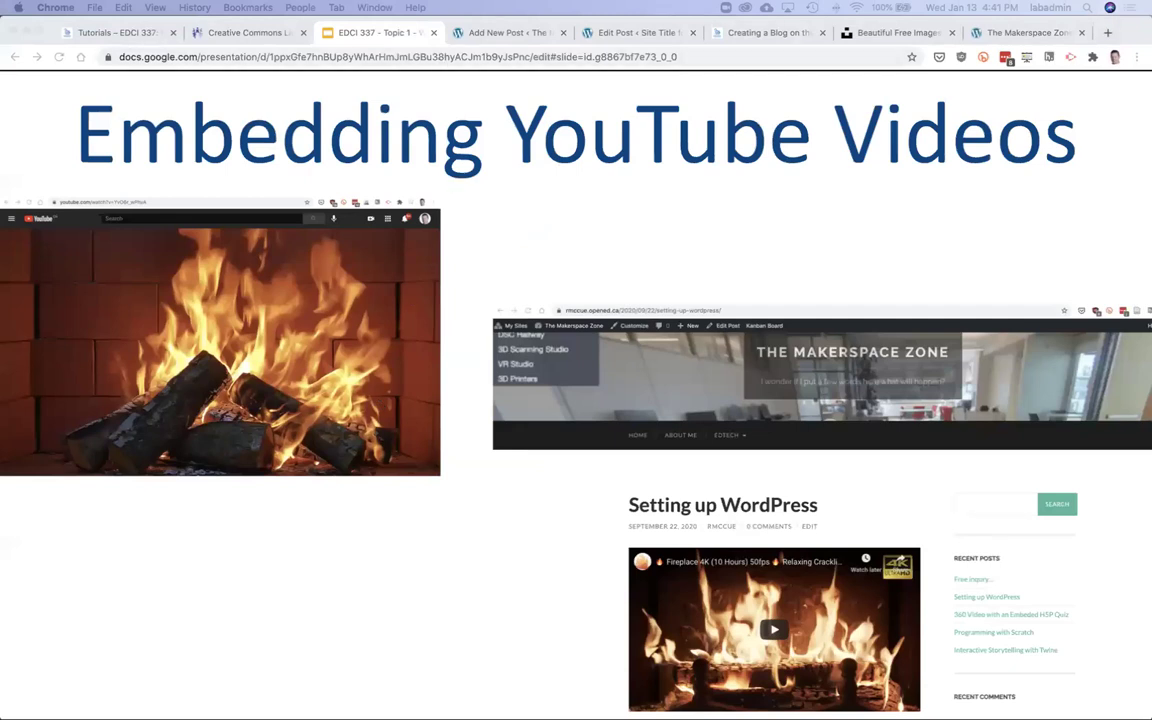
# Search YouTube for "wordpress" in a new tab and open the video "How To Make a WordPress Website - For Beginners".
pyautogui.click(591, 142)
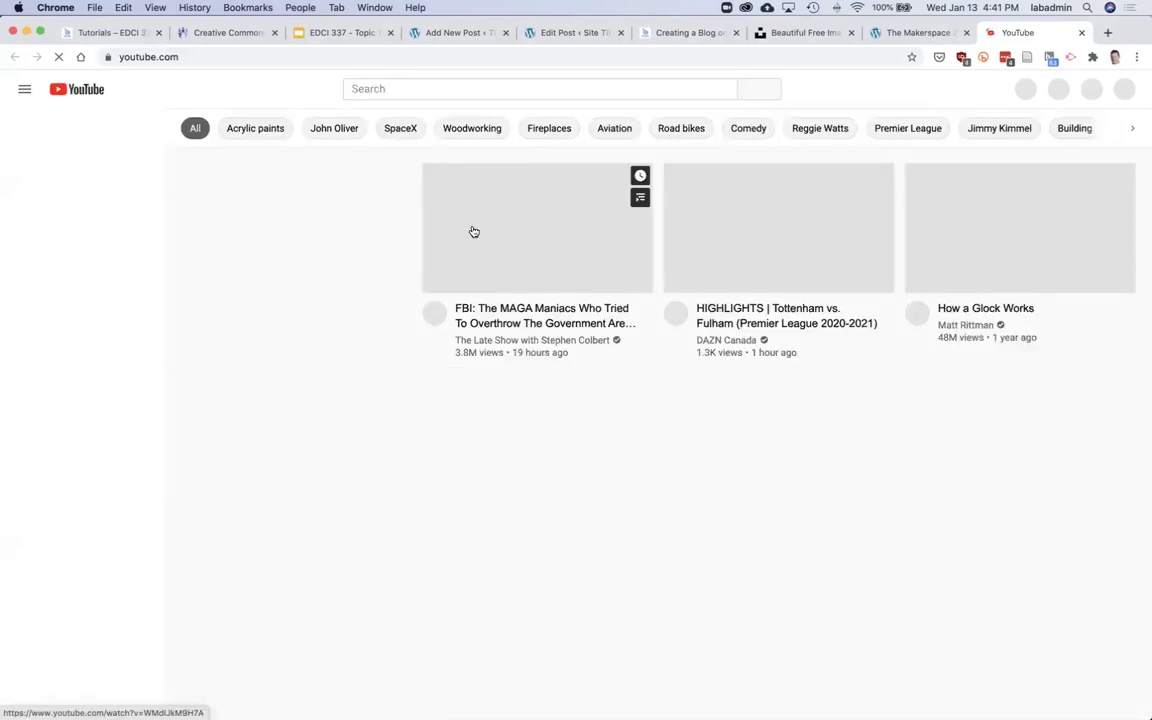
pyautogui.click(395, 89)
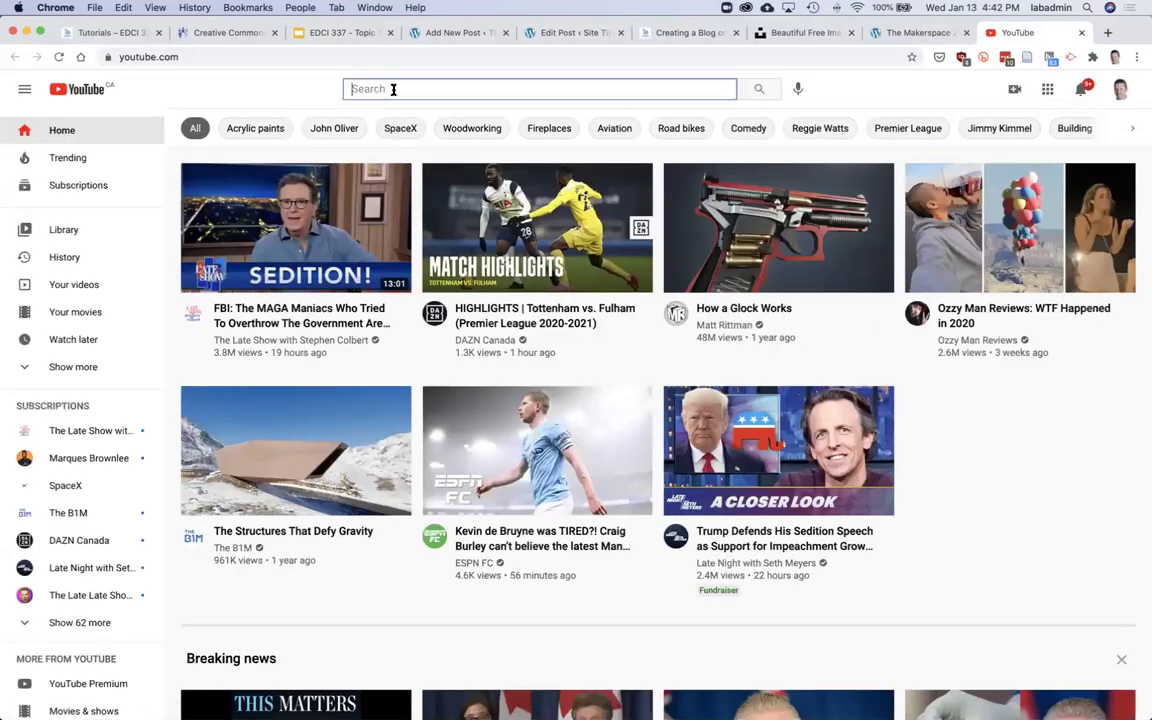
pyautogui.write('wordpress')
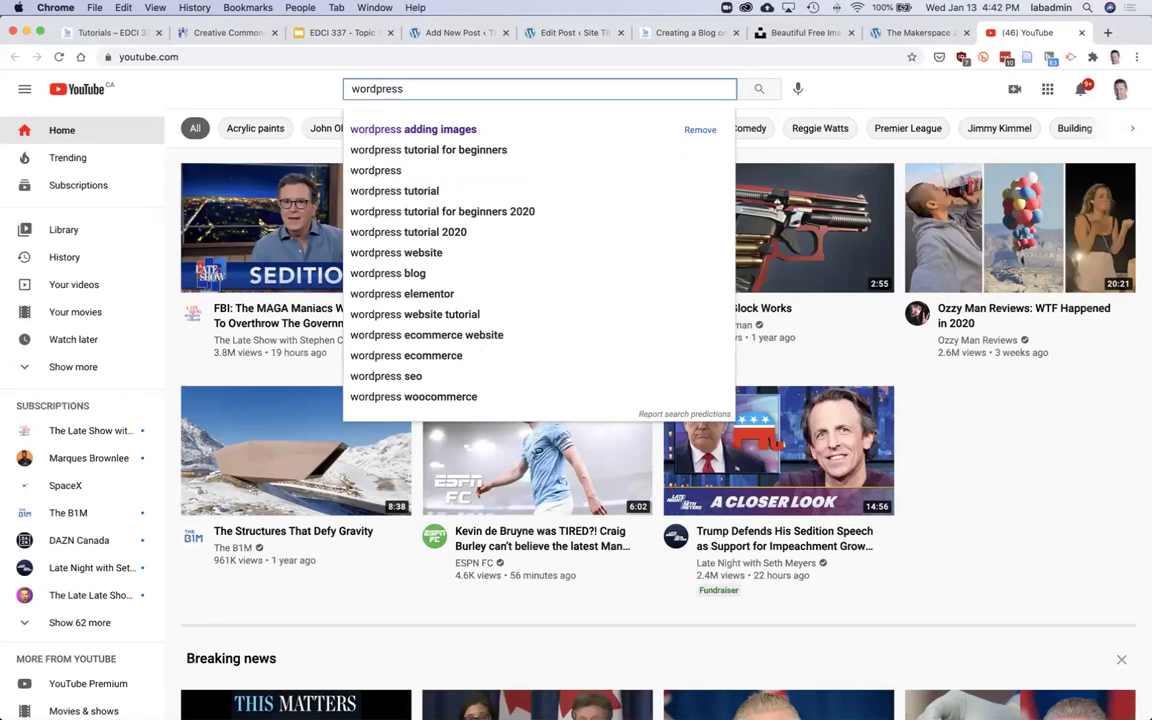
pyautogui.press('Return')
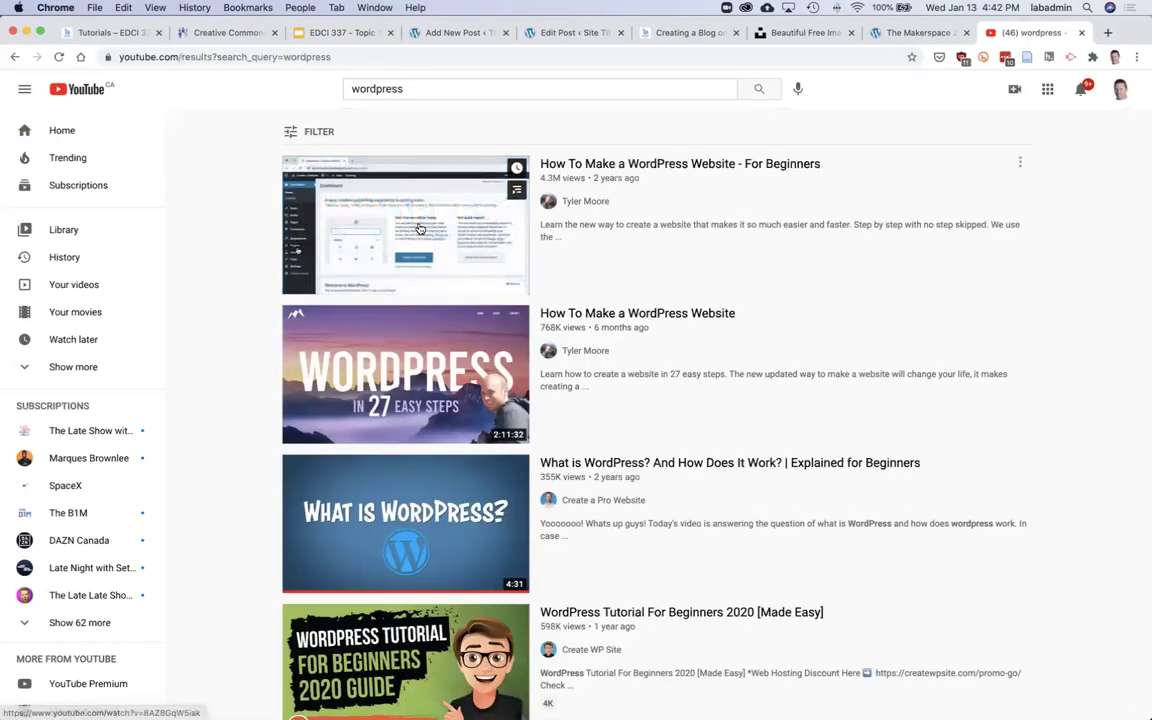
pyautogui.click(418, 226)
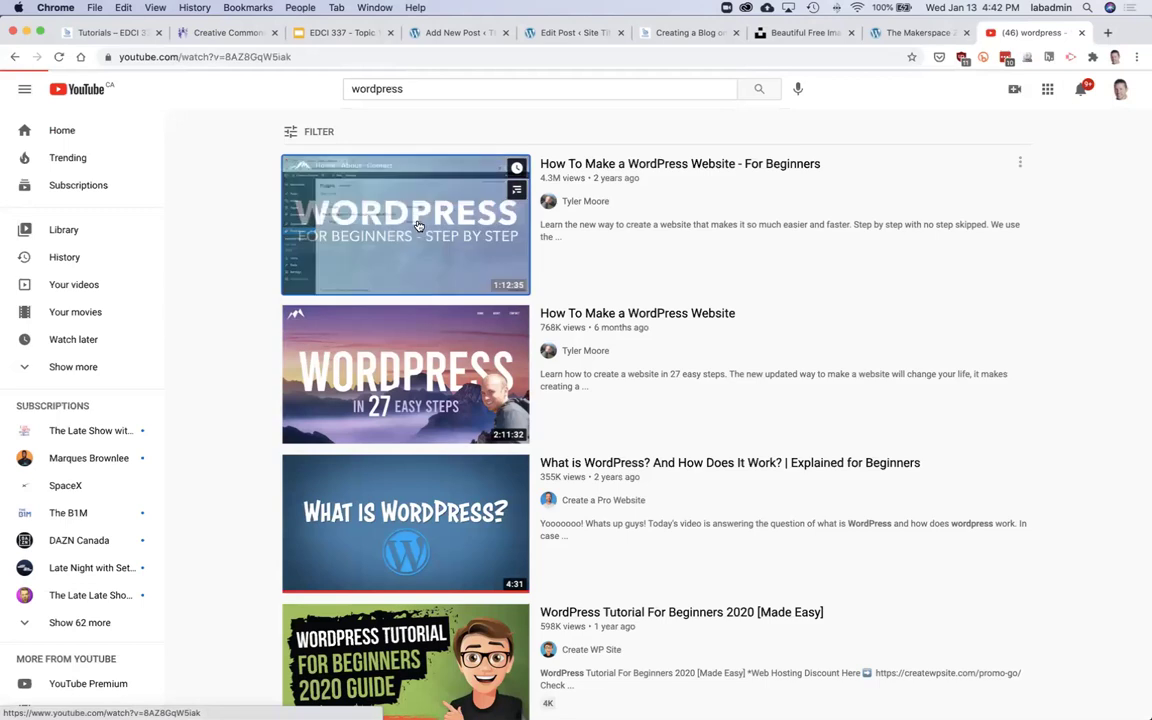
# Pause the WordPress tutorial video and copy its page address.
pyautogui.click(327, 50)
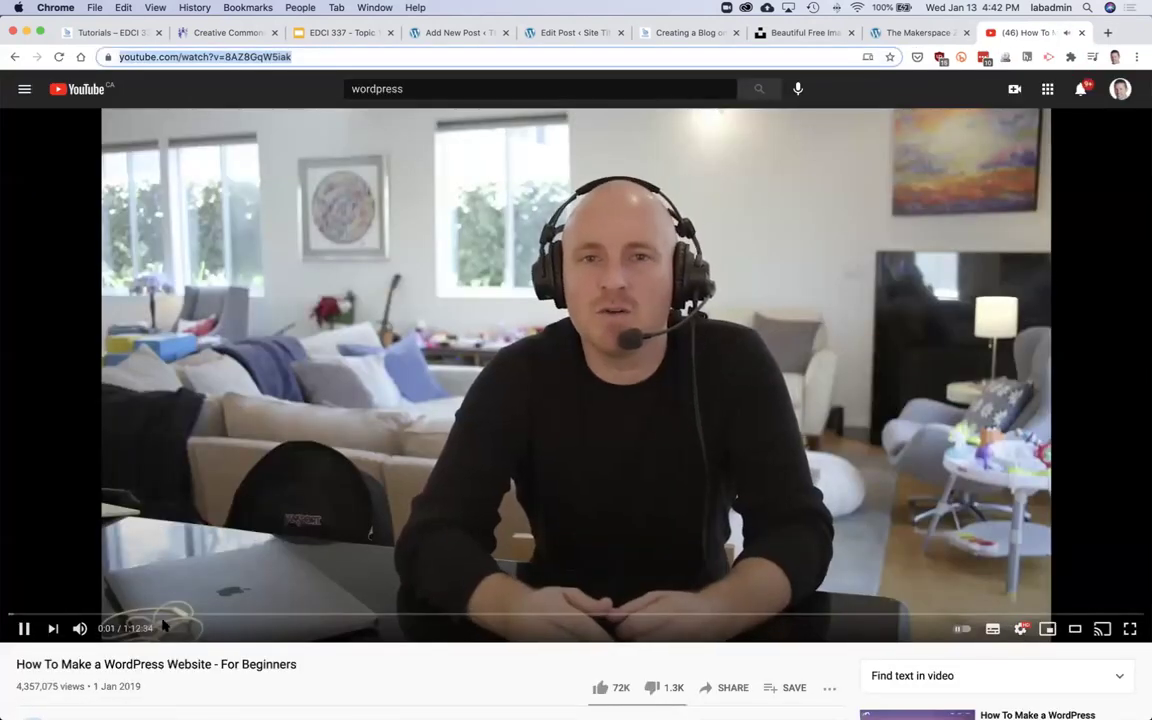
pyautogui.click(23, 628)
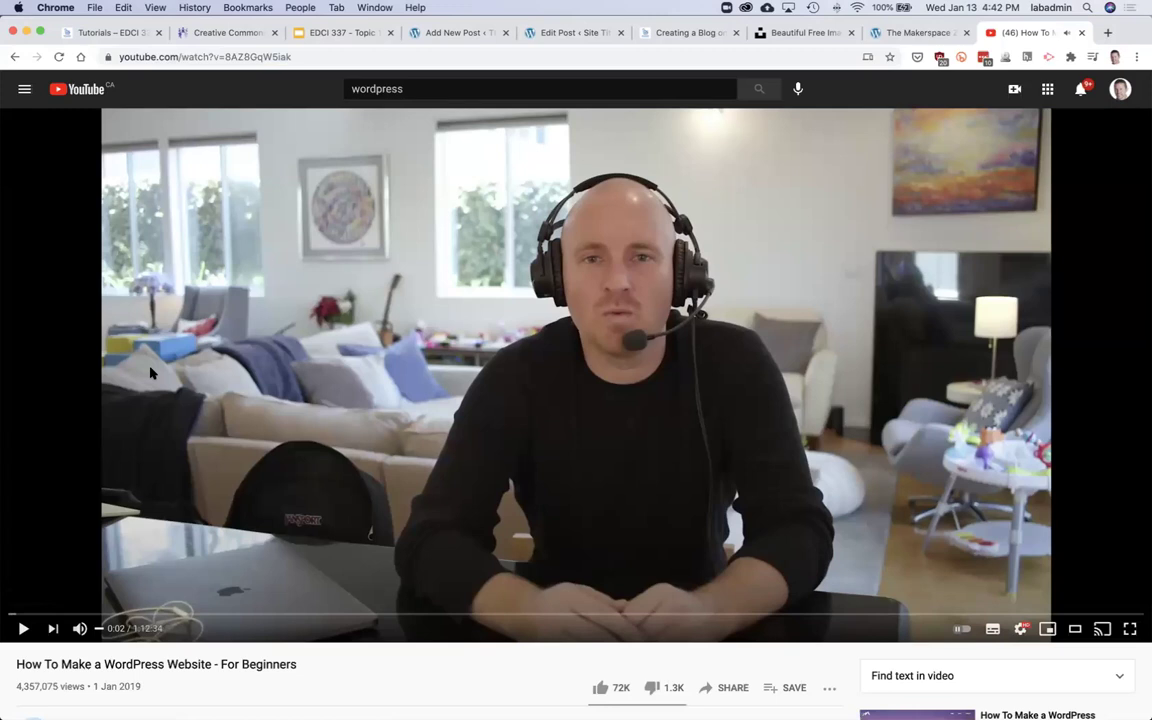
pyautogui.click(301, 57)
pyautogui.press('super+c')
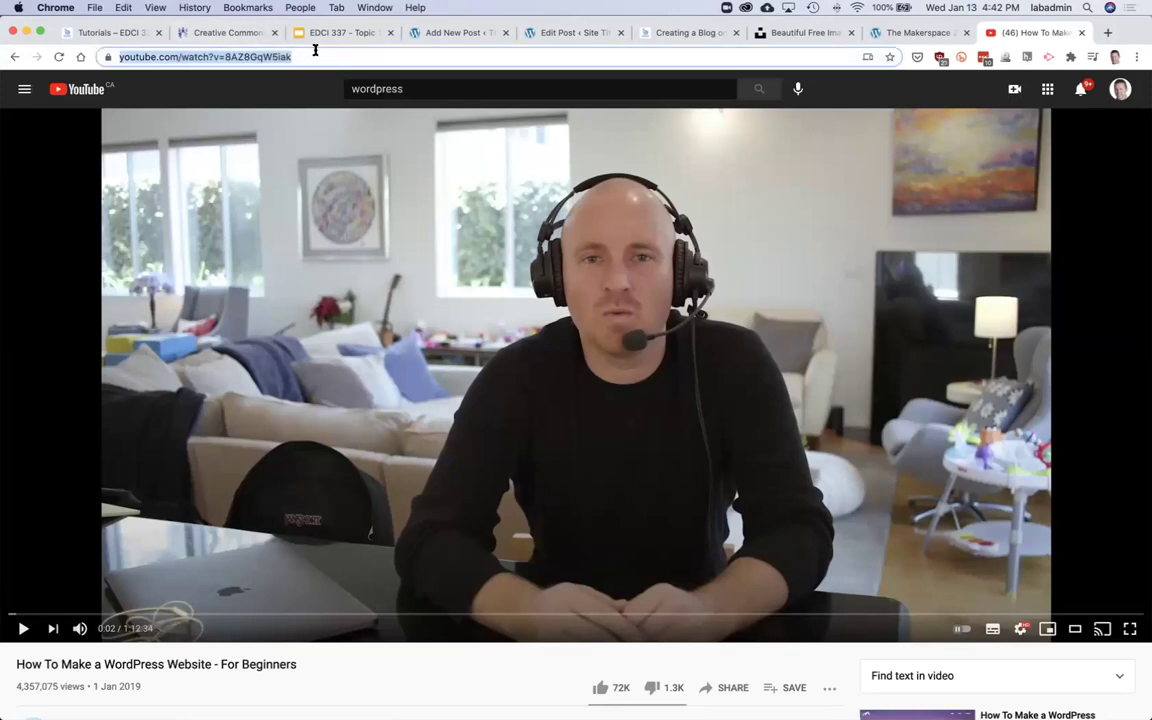
# Close the YouTube page and embed the copied video link below the body text of the Getting Started with Wordpress post.
pyautogui.click(1082, 34)
pyautogui.click(503, 32)
pyautogui.click(138, 249)
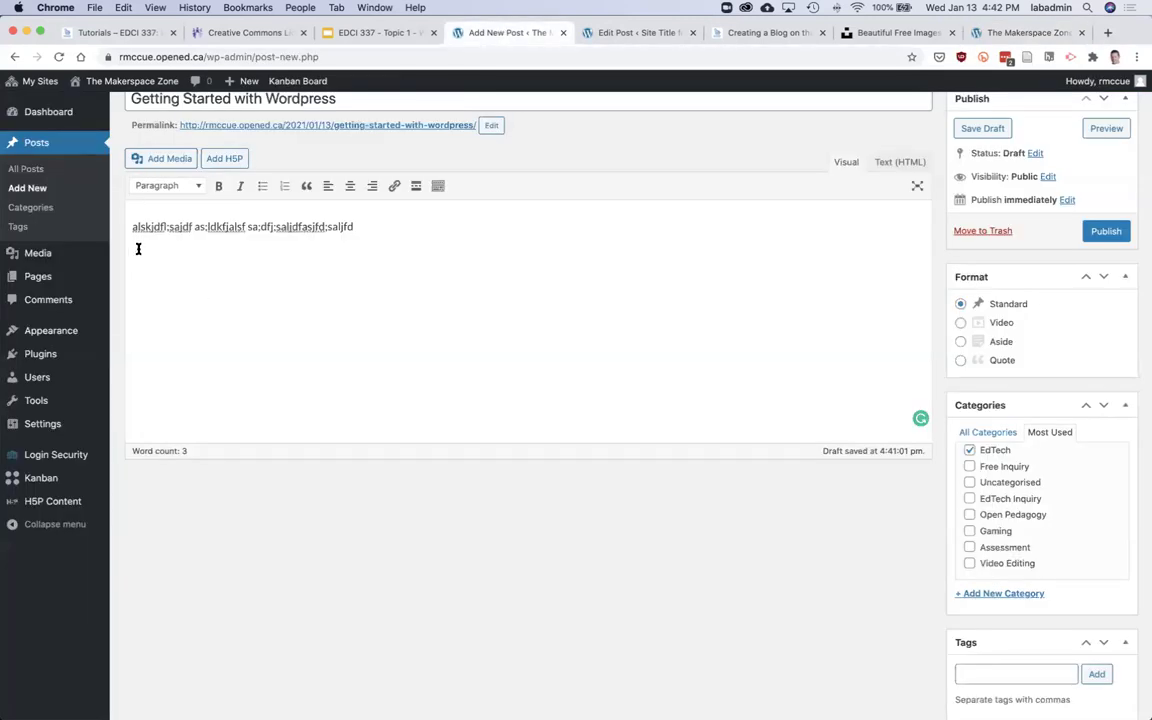
pyautogui.press('super+v')
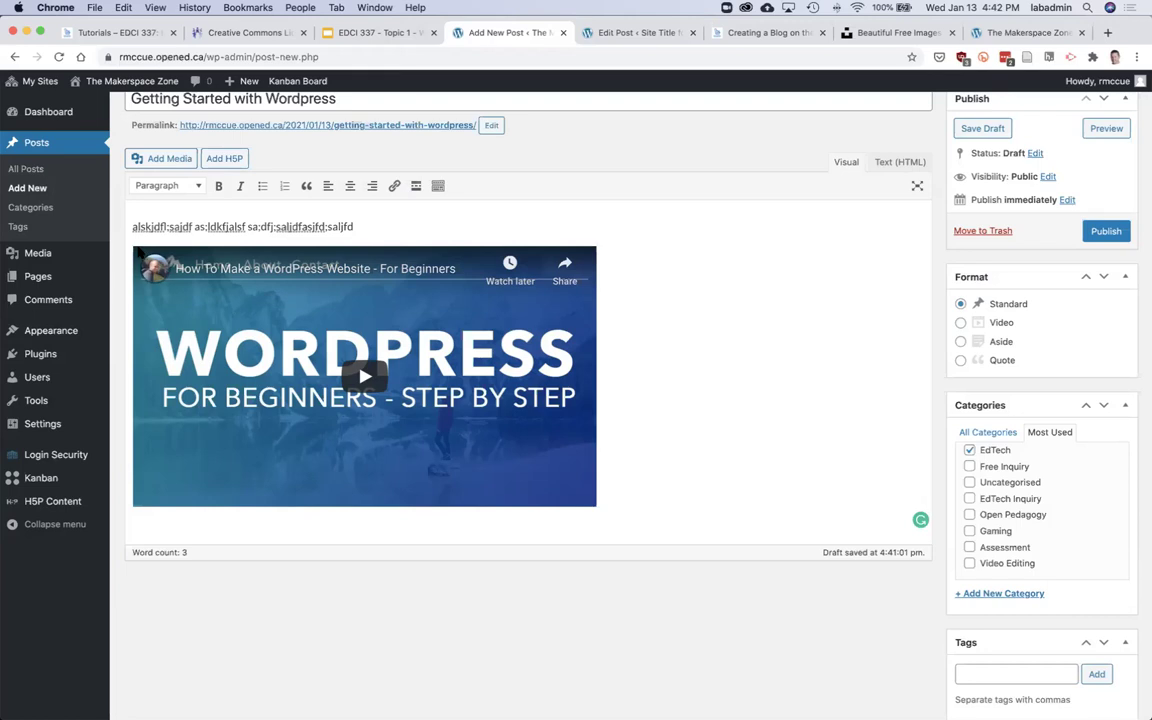
# Add "asdfj;" to the first body line and a blank line above the embedded video, plus a line of random letters below it.
pyautogui.click(620, 462)
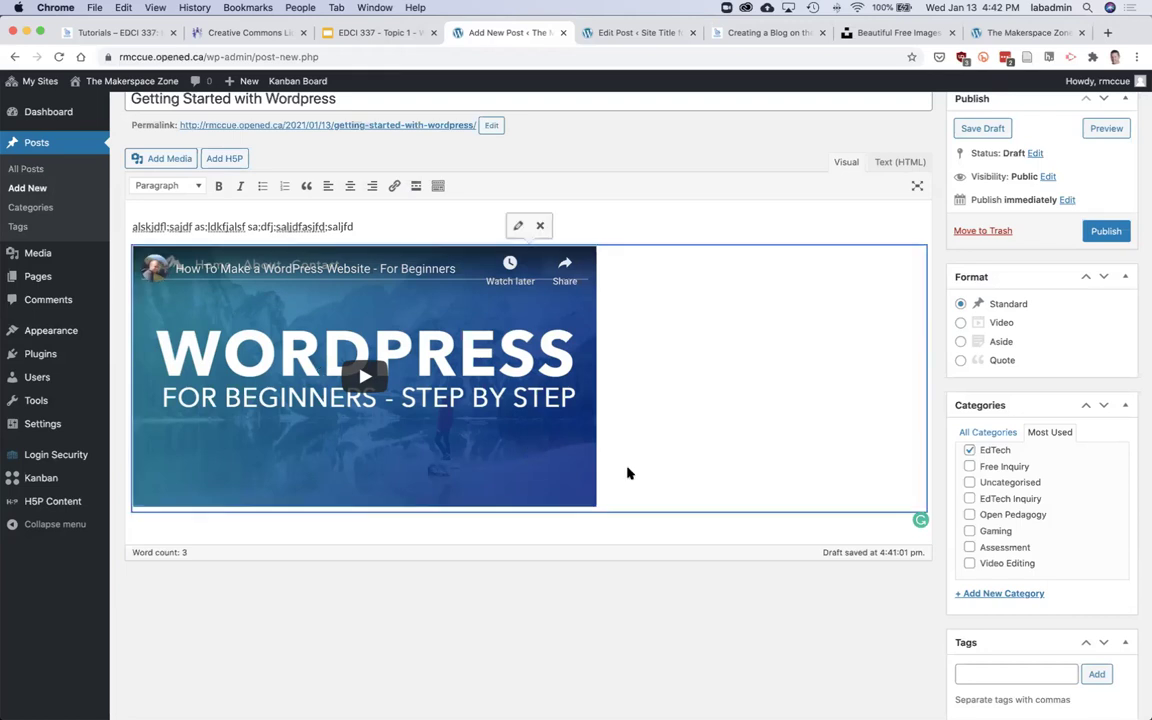
pyautogui.click(606, 516)
pyautogui.write('asdfj;')
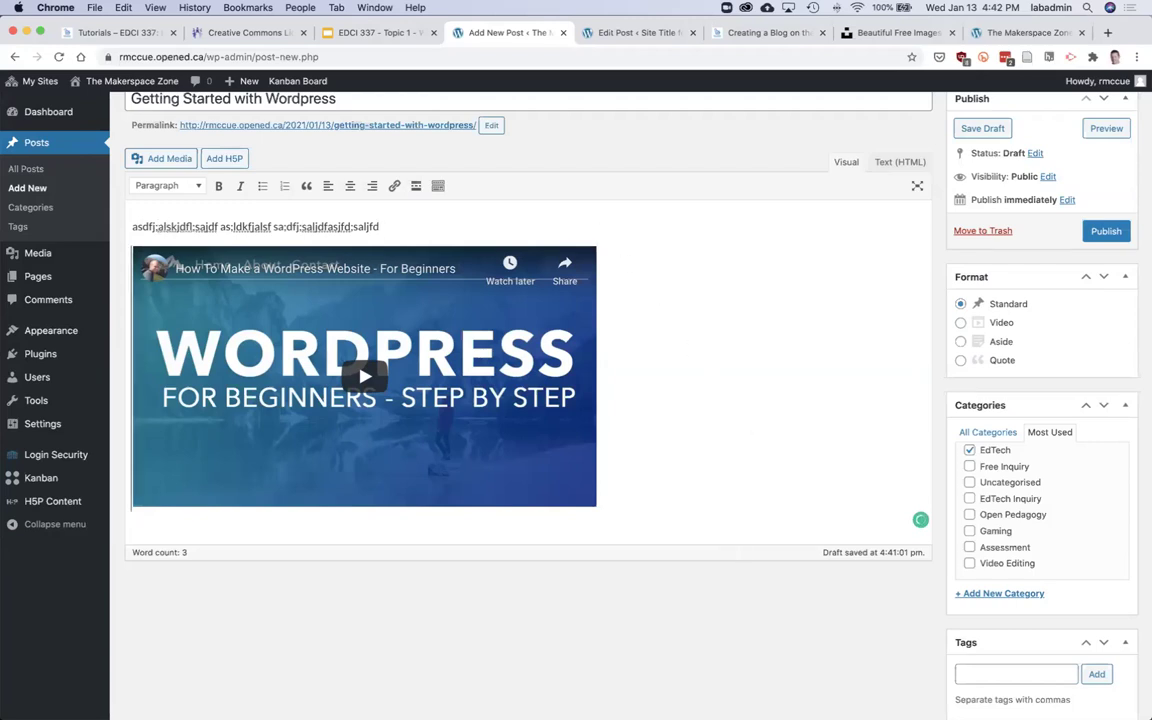
pyautogui.press('Return')
pyautogui.press('Down')
pyautogui.press('Down')
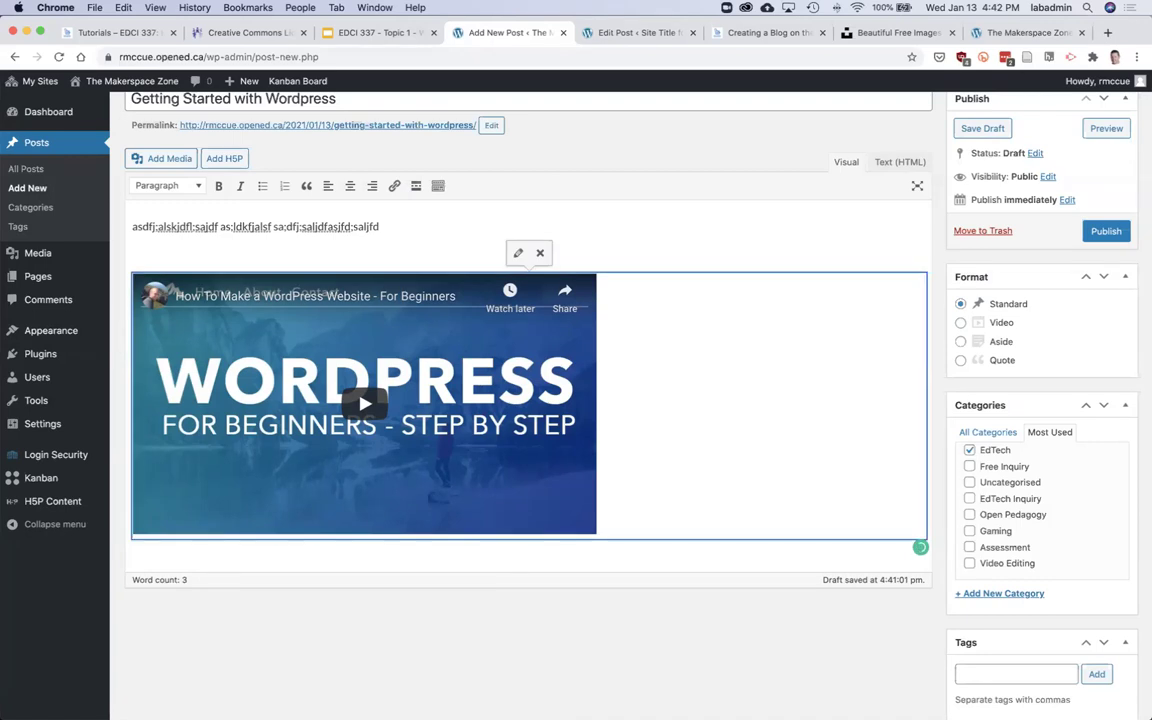
pyautogui.write('sakld;fjl;as')
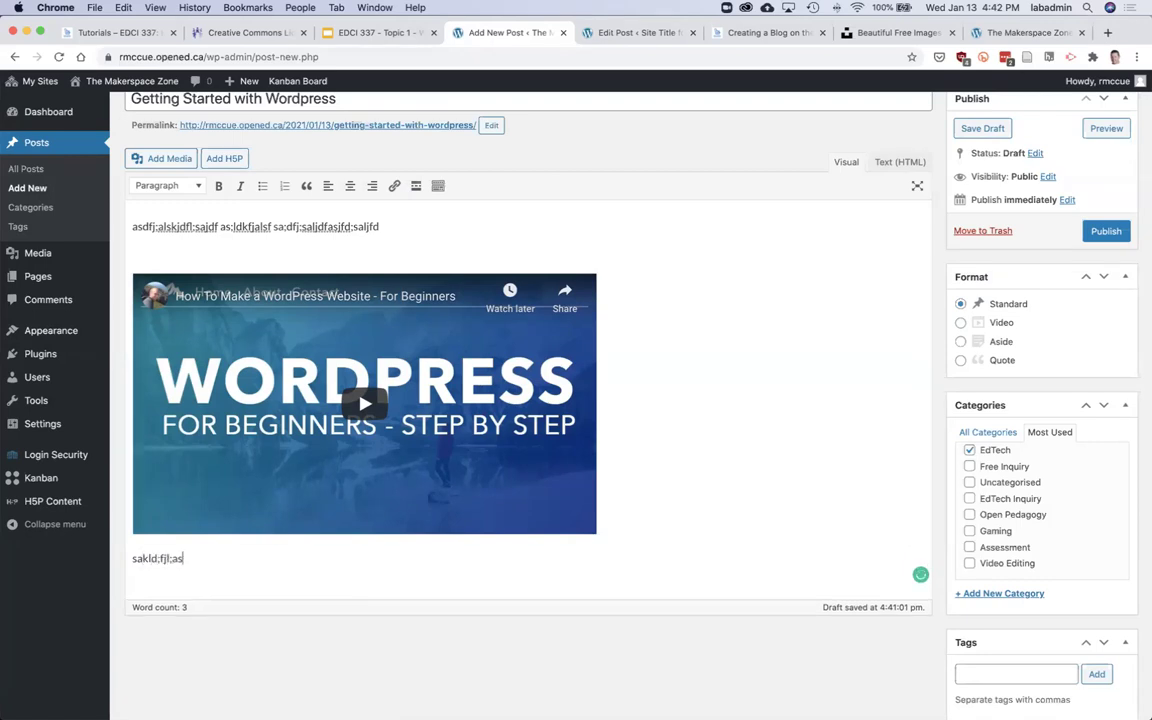
pyautogui.write(' as;dkfj;alsdjf; as;ldf;salkdfj')
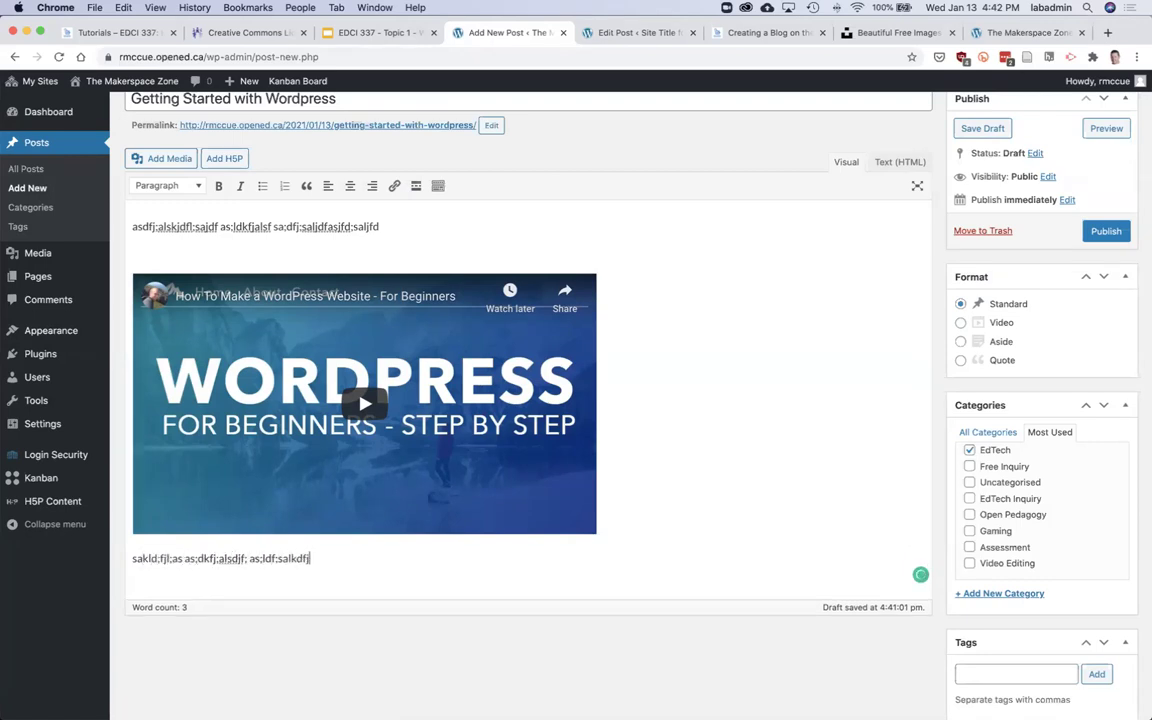
# Place the text cursor at the start of the post body, then switch to Unsplash and search for "goat".
pyautogui.click(133, 227)
pyautogui.click(893, 32)
pyautogui.click(386, 370)
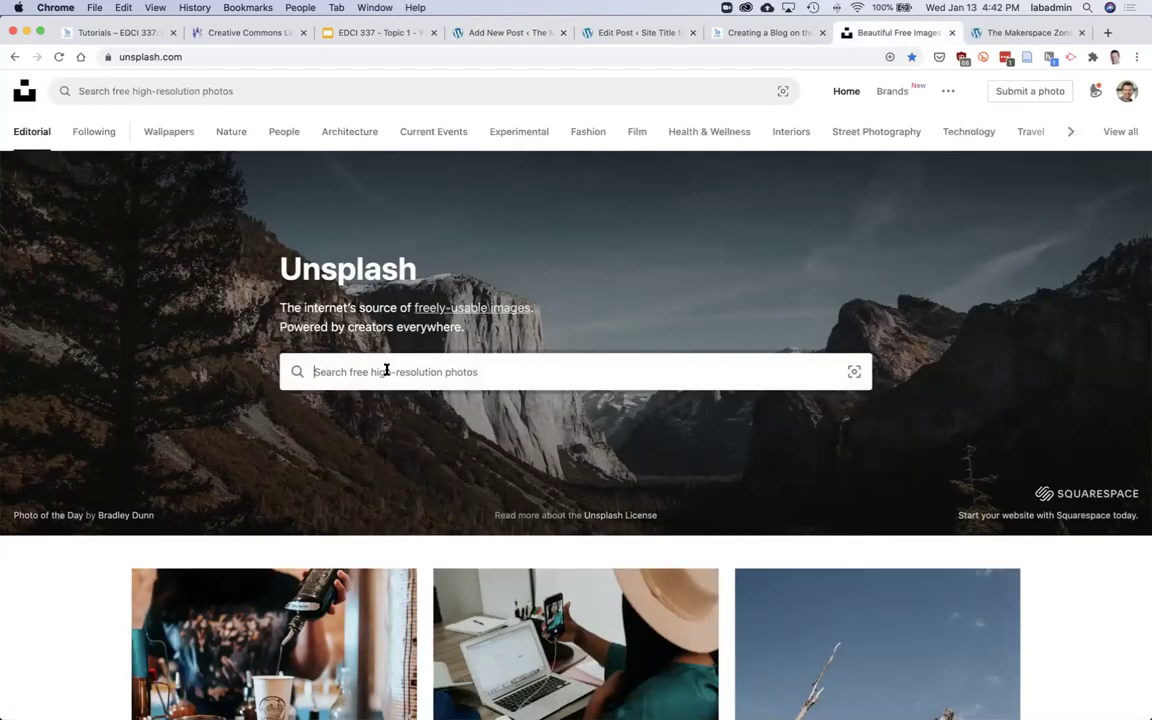
pyautogui.write('goat')
pyautogui.press('Return')
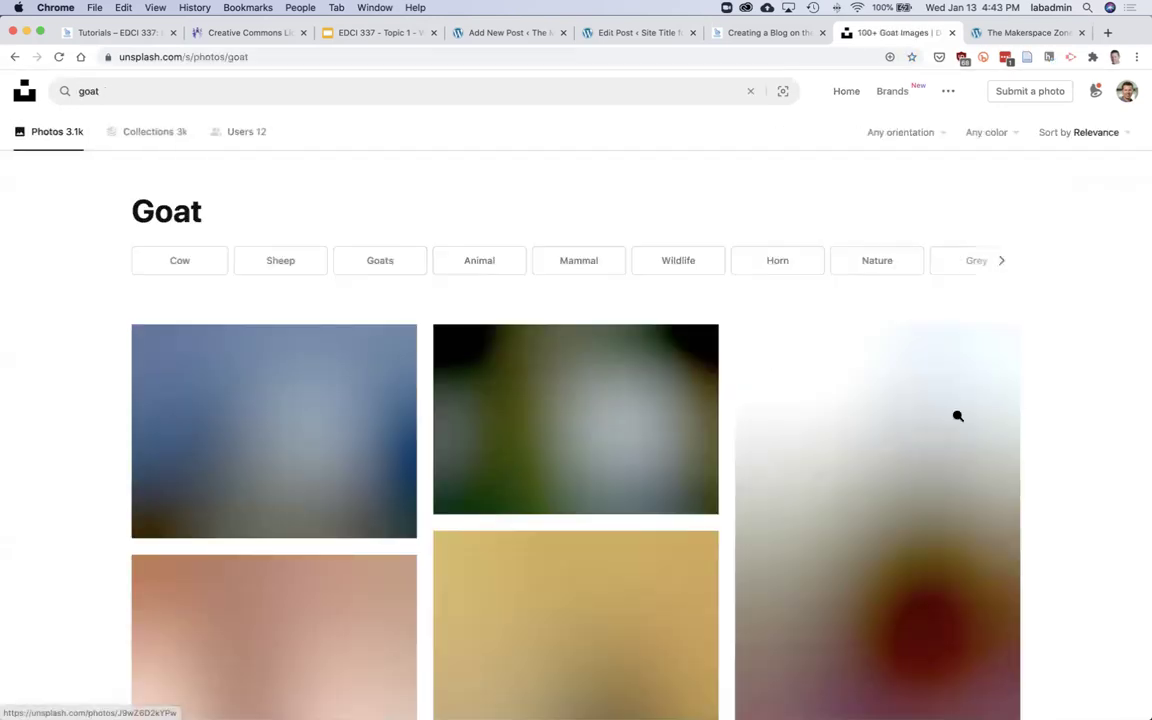
# Open the photo of the white goat standing on a mountain rock and download it to Downloads as "goat".
pyautogui.scroll(-1, 960, 418)
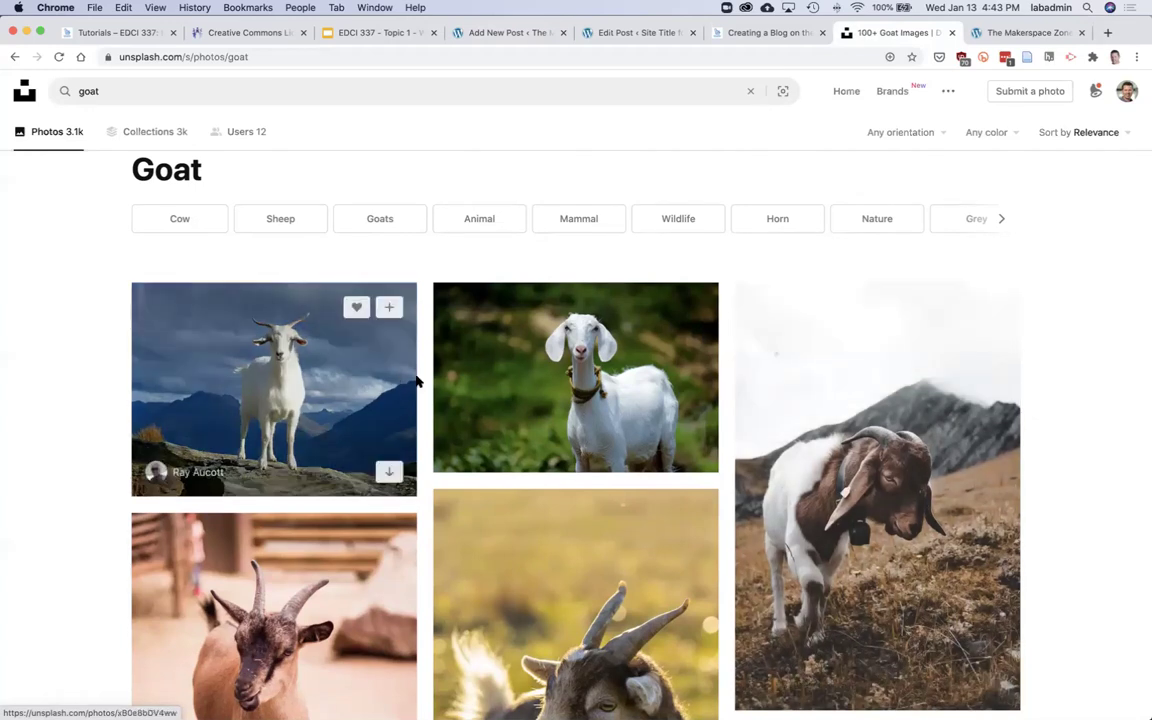
pyautogui.click(266, 382)
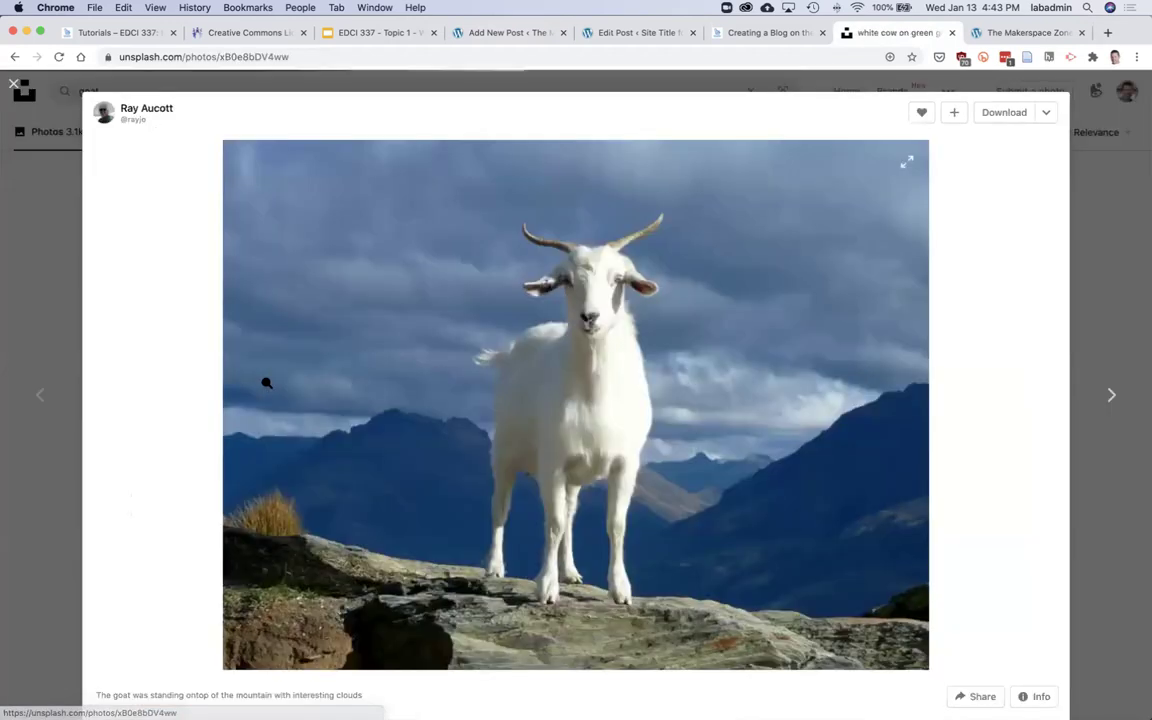
pyautogui.click(1007, 113)
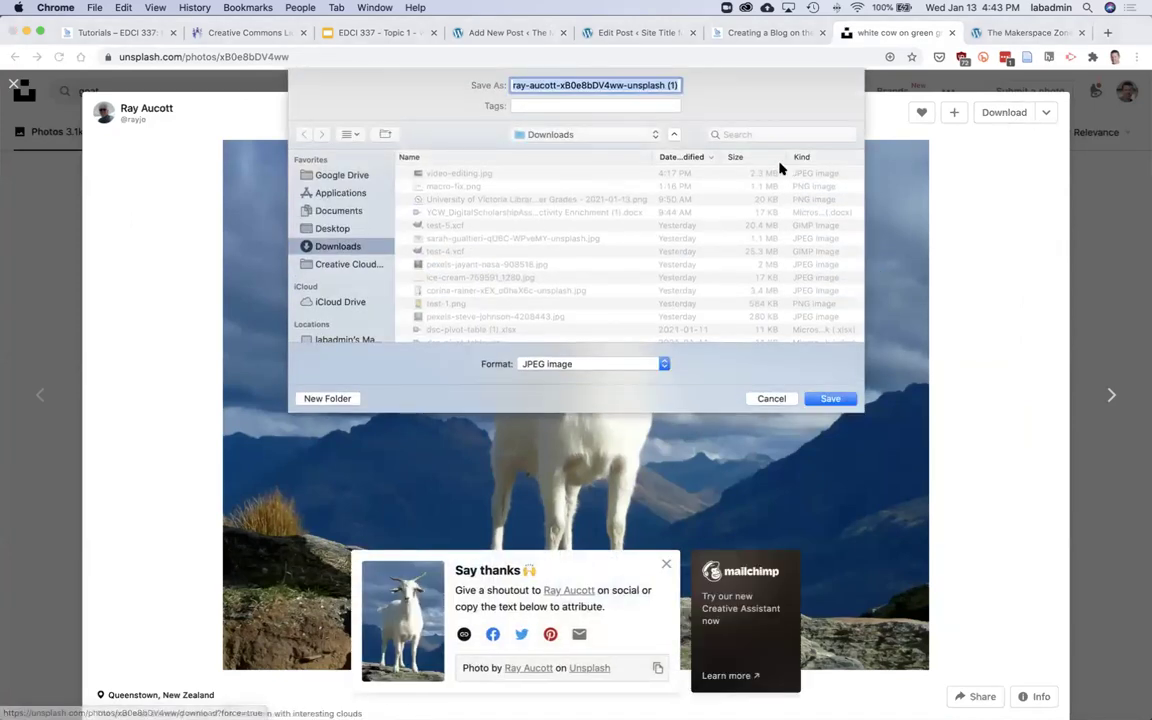
pyautogui.write('goat')
pyautogui.press('Return')
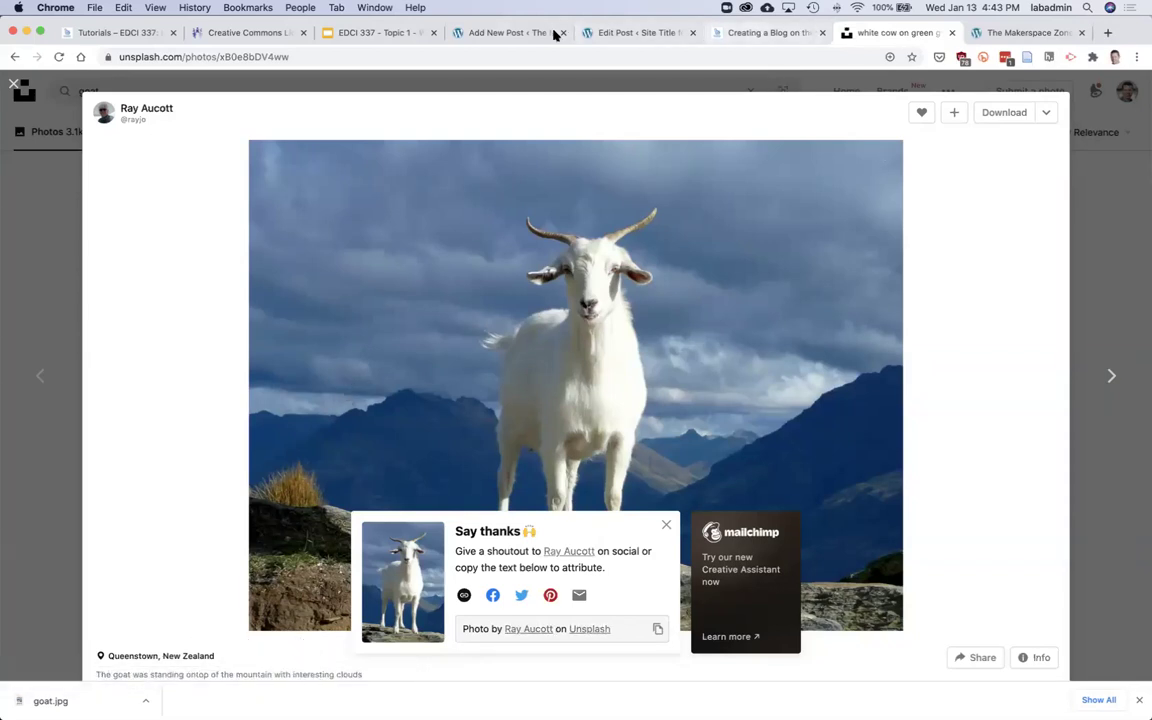
# Return to the Getting Started with Wordpress post and upload goat.jpg from Downloads as media for the start of its body.
pyautogui.click(505, 32)
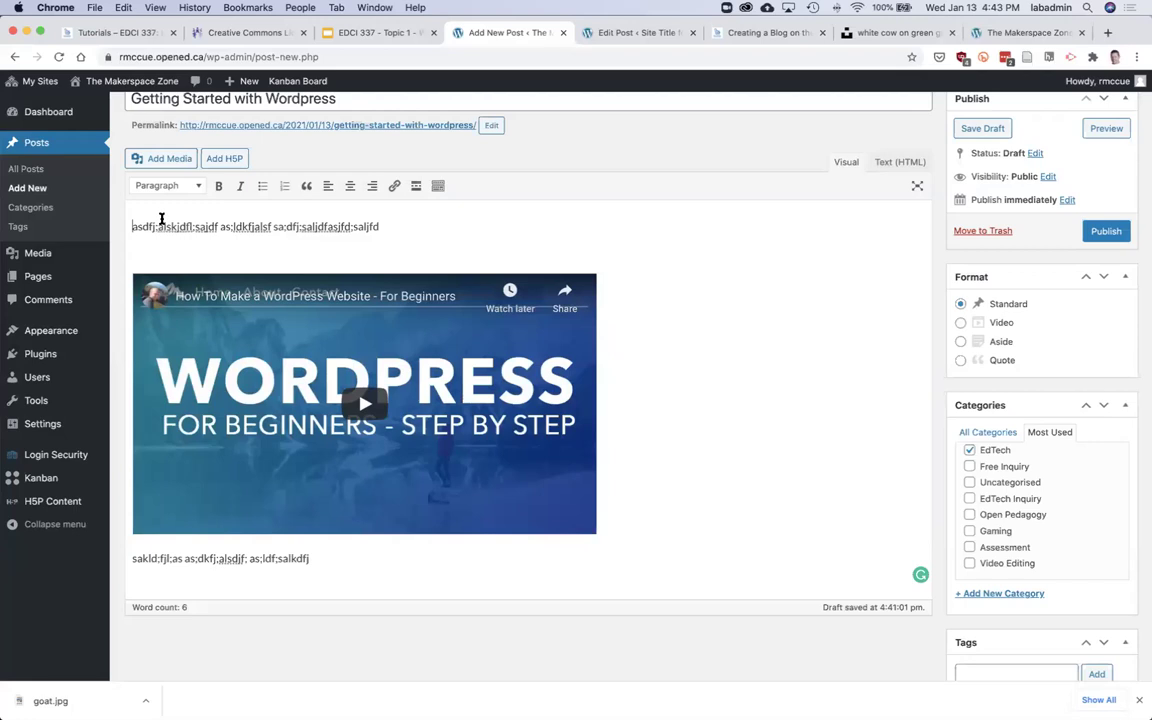
pyautogui.click(134, 225)
pyautogui.click(165, 159)
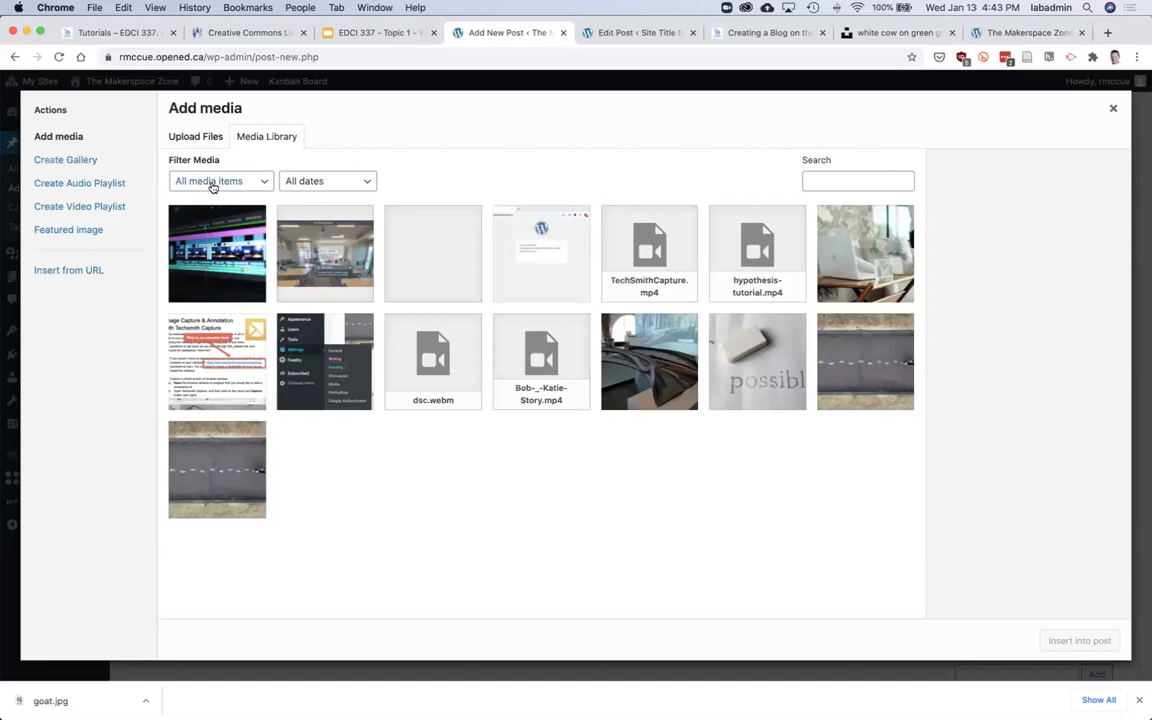
pyautogui.click(198, 137)
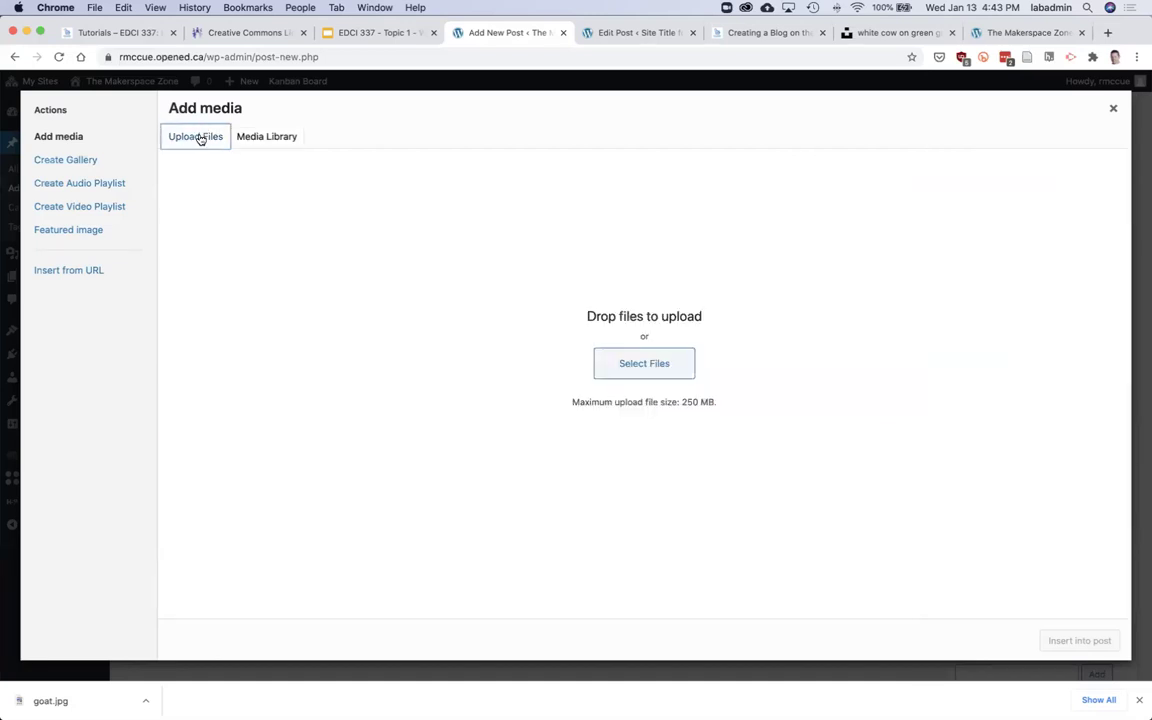
pyautogui.click(645, 365)
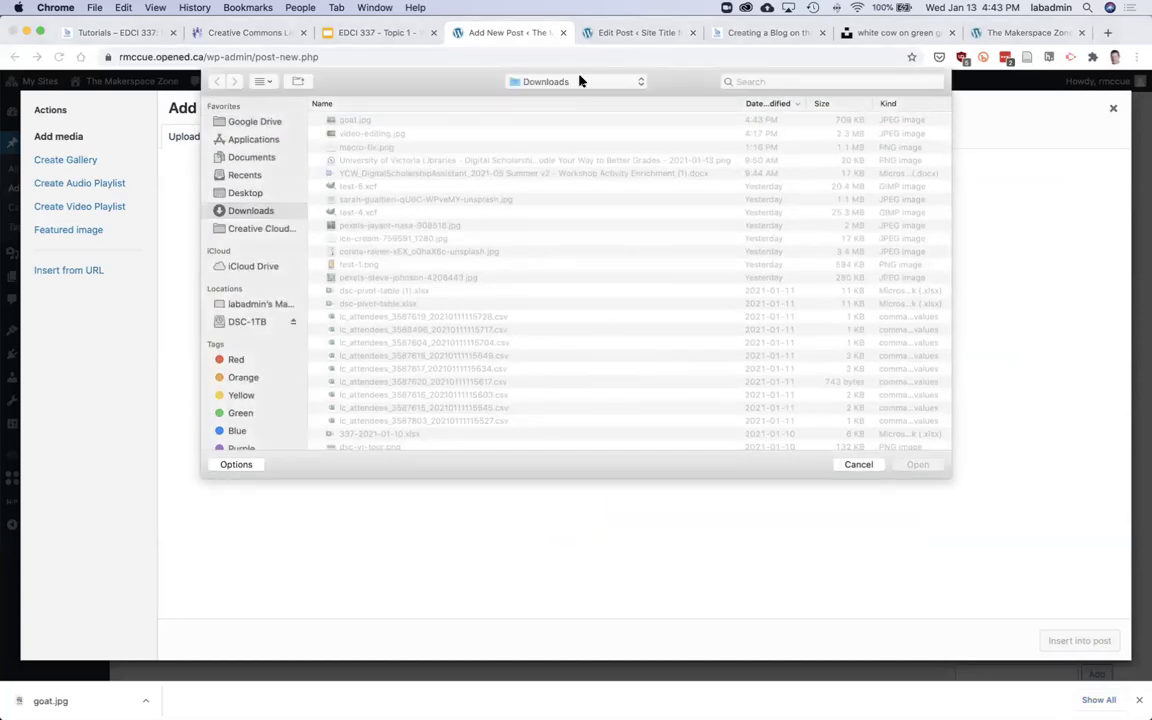
pyautogui.click(342, 120)
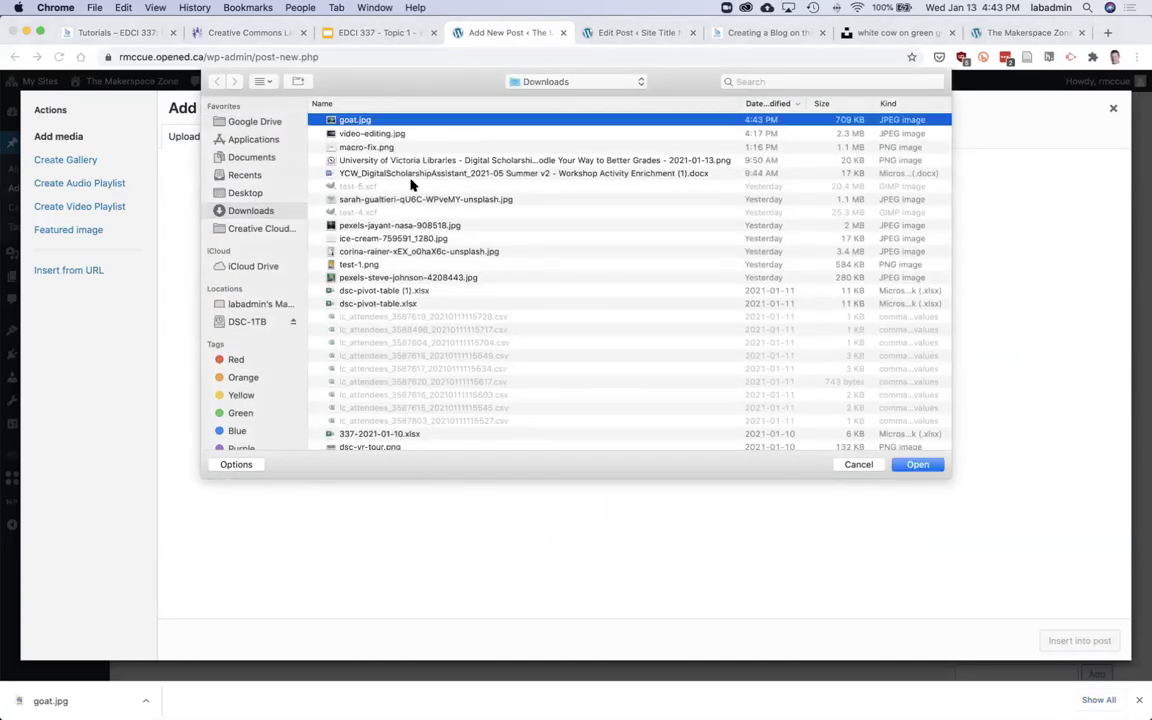
pyautogui.click(920, 465)
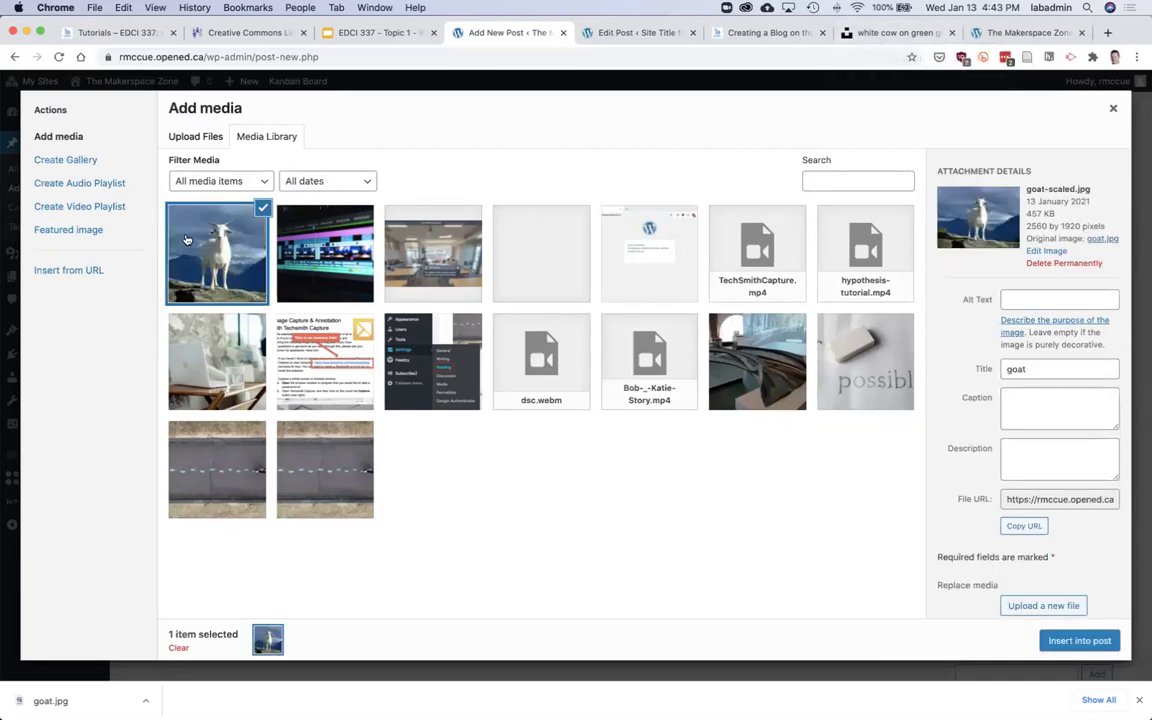
# Copy the goat photo's attribution text from its Unsplash page.
pyautogui.click(892, 37)
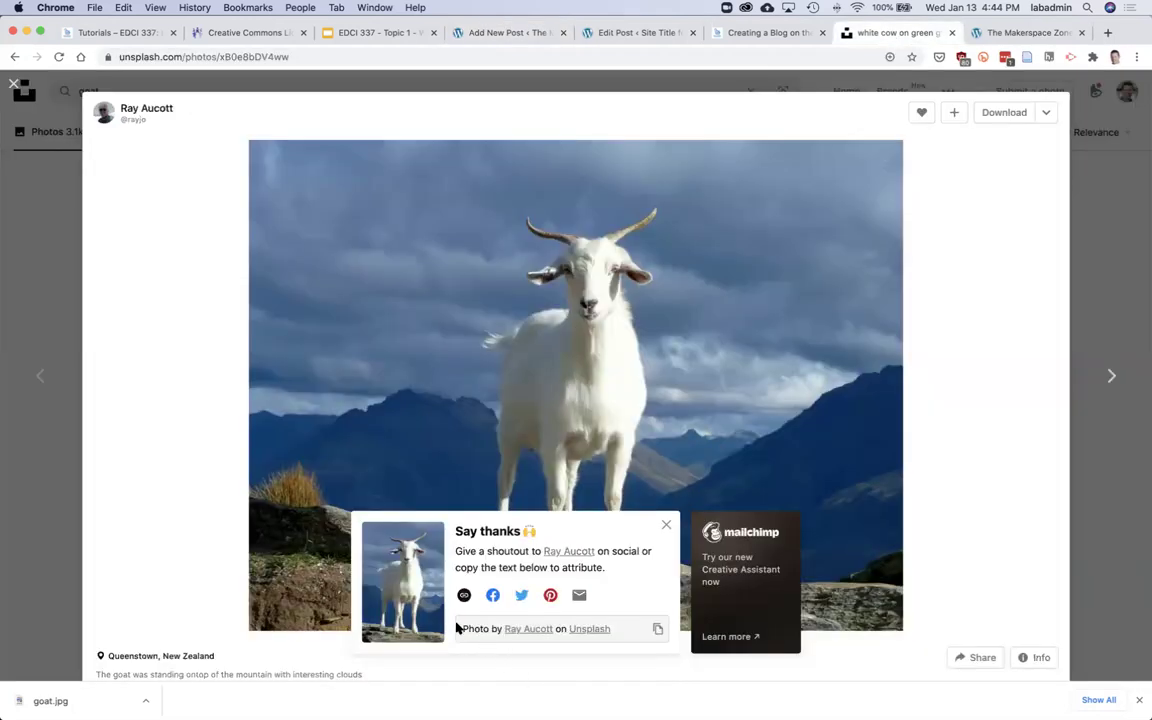
pyautogui.moveTo(465, 628); pyautogui.dragTo(617, 627)
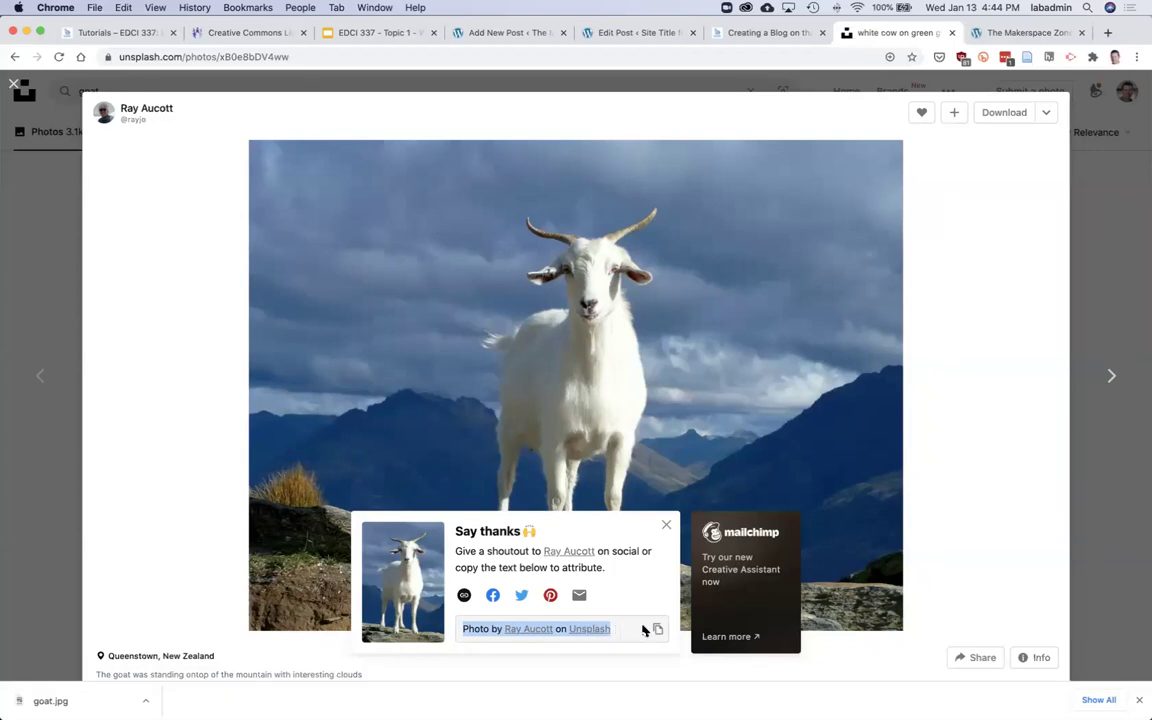
pyautogui.click(658, 628)
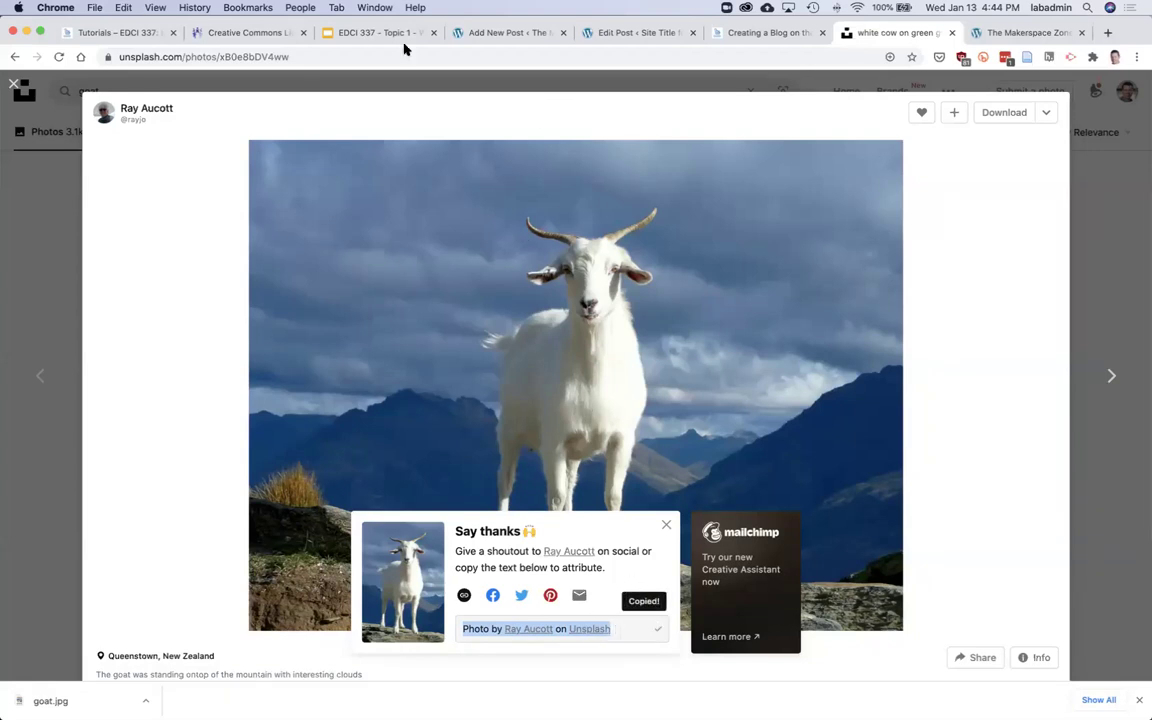
# Paste the Unsplash attribution as the uploaded goat image's caption and insert the image at the start of the post.
pyautogui.click(490, 33)
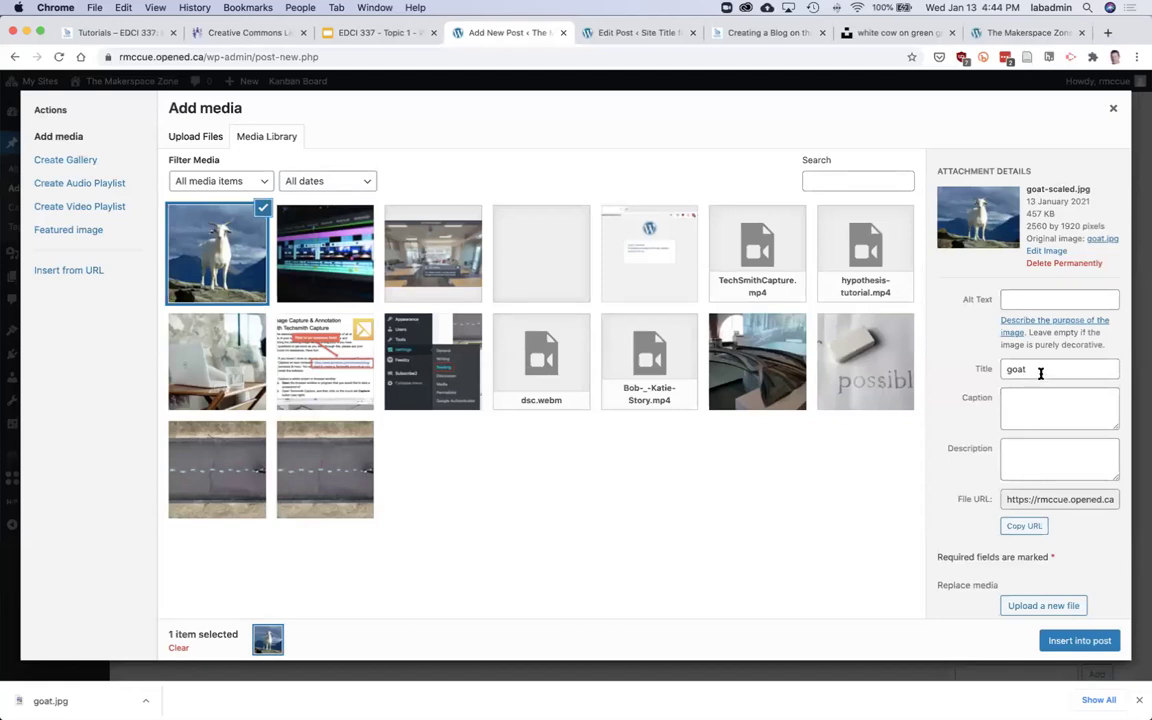
pyautogui.click(1027, 406)
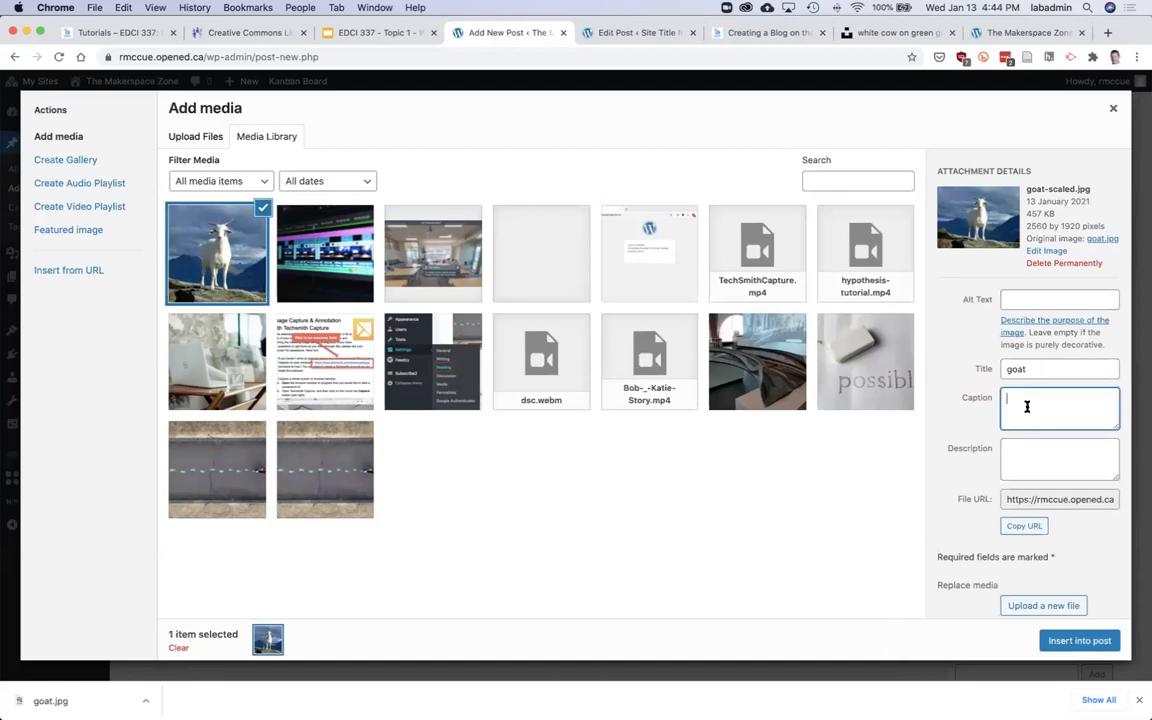
pyautogui.press('super+v')
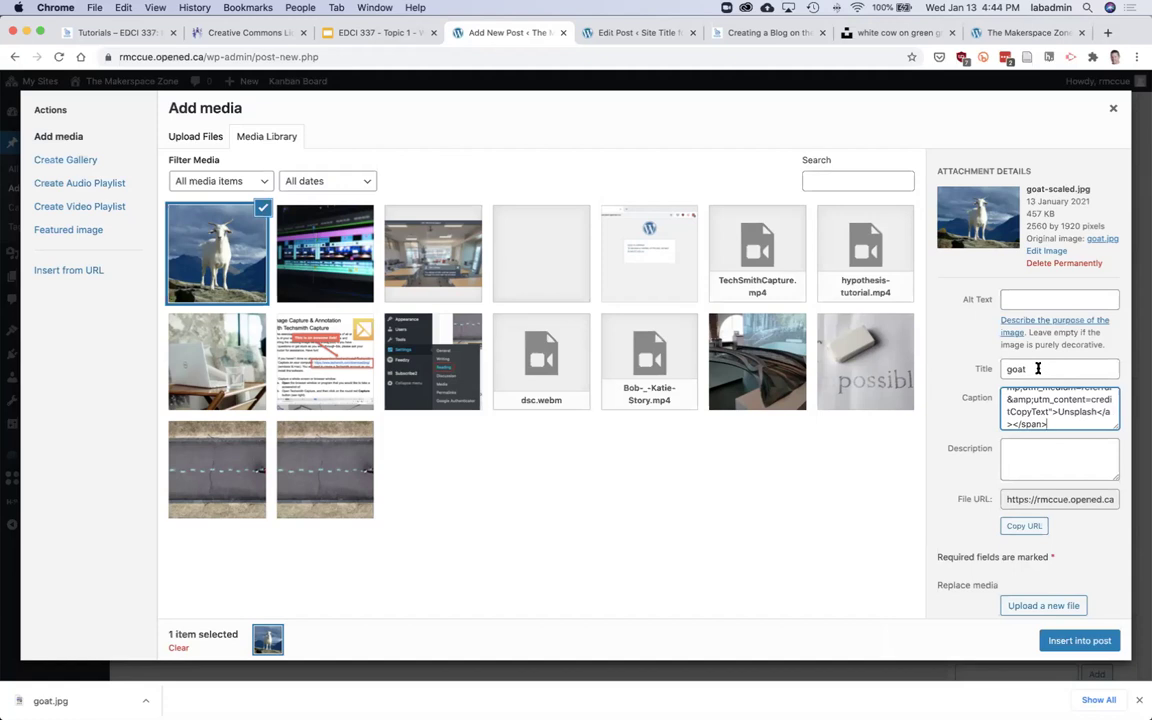
pyautogui.click(1064, 640)
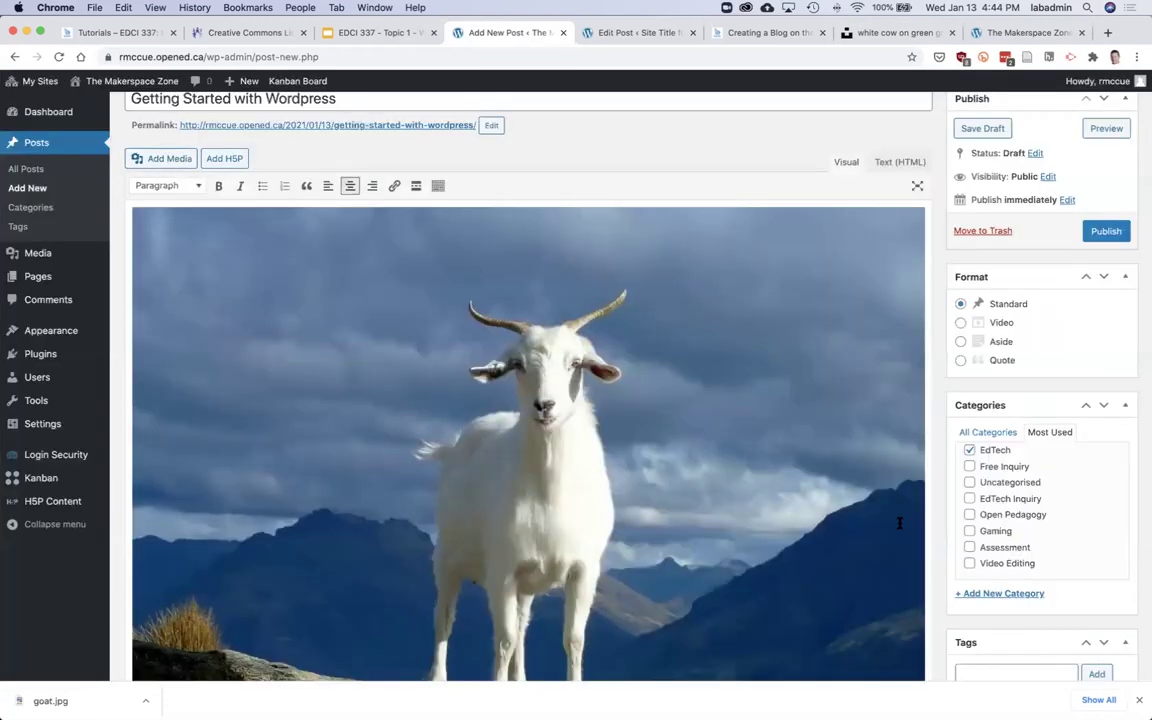
pyautogui.scroll(-5, 899, 522)
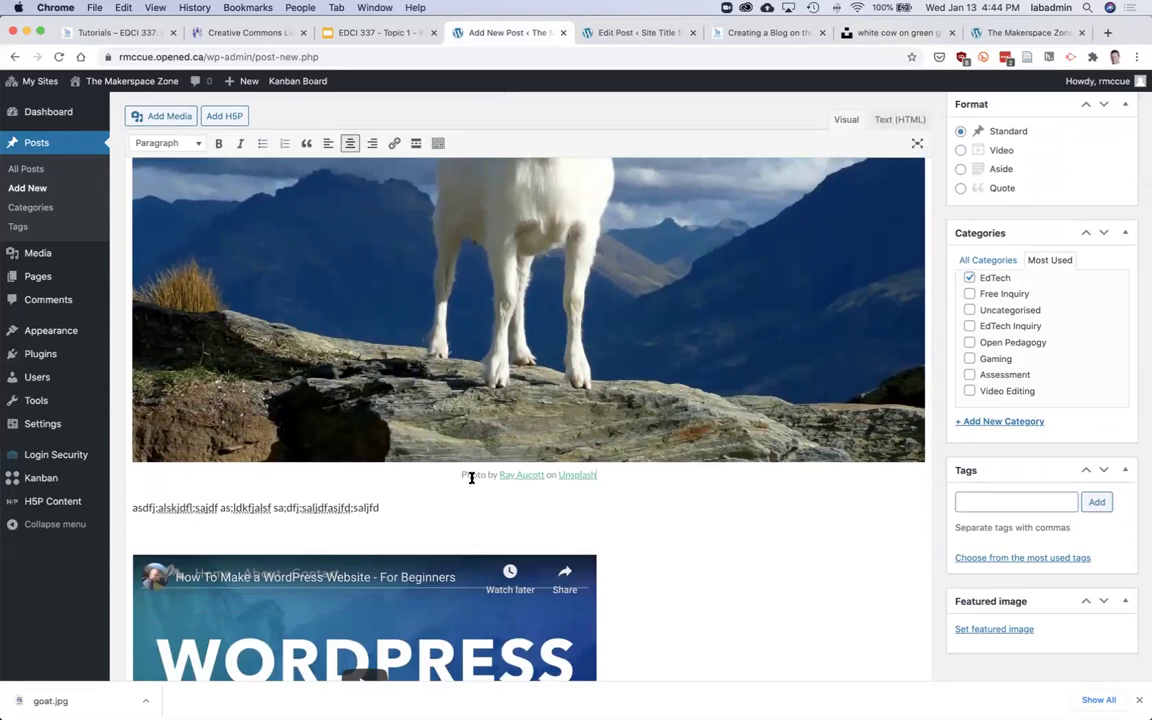
# Set the goat image's size to Medium – 300 × 225 and align it right in the post.
pyautogui.scroll(5, 492, 501)
pyautogui.scroll(-2, 536, 558)
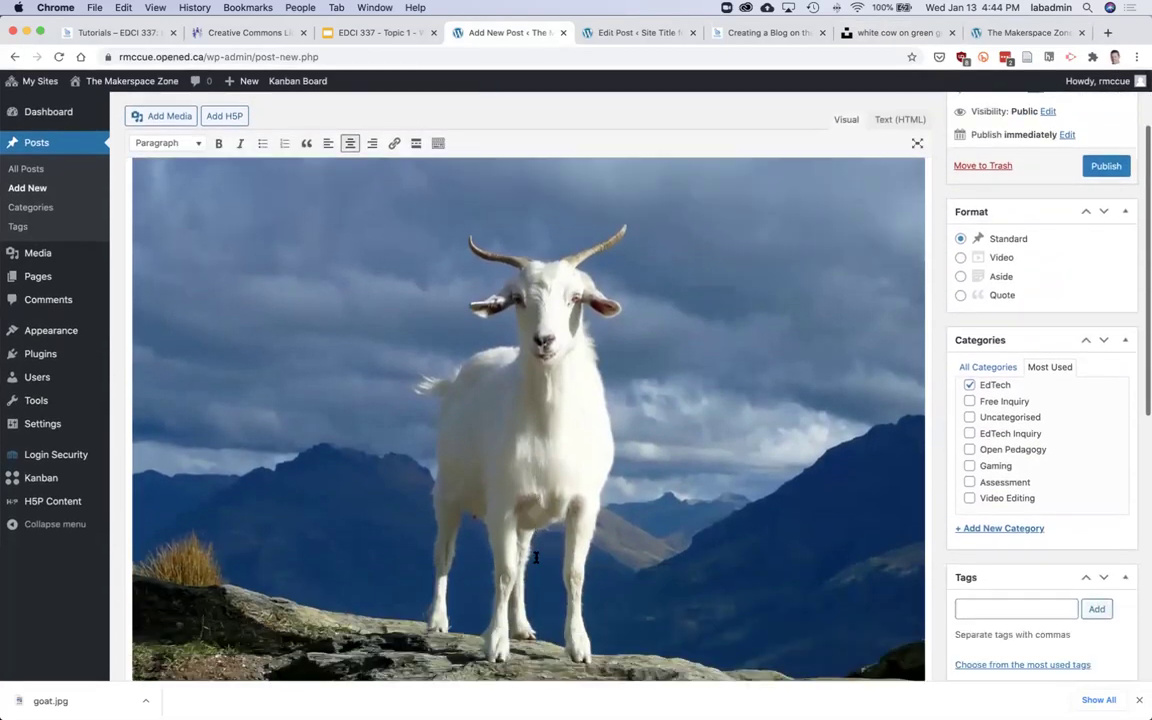
pyautogui.scroll(-1, 536, 558)
pyautogui.click(579, 410)
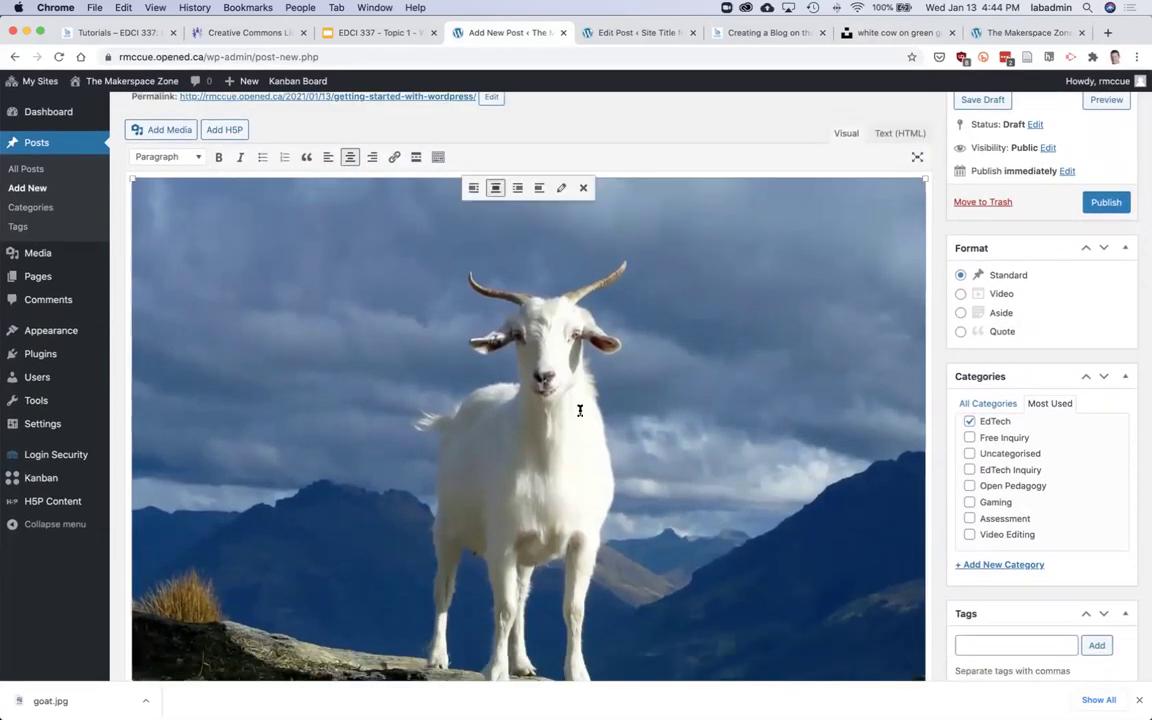
pyautogui.scroll(-1, 579, 410)
pyautogui.scroll(2, 579, 410)
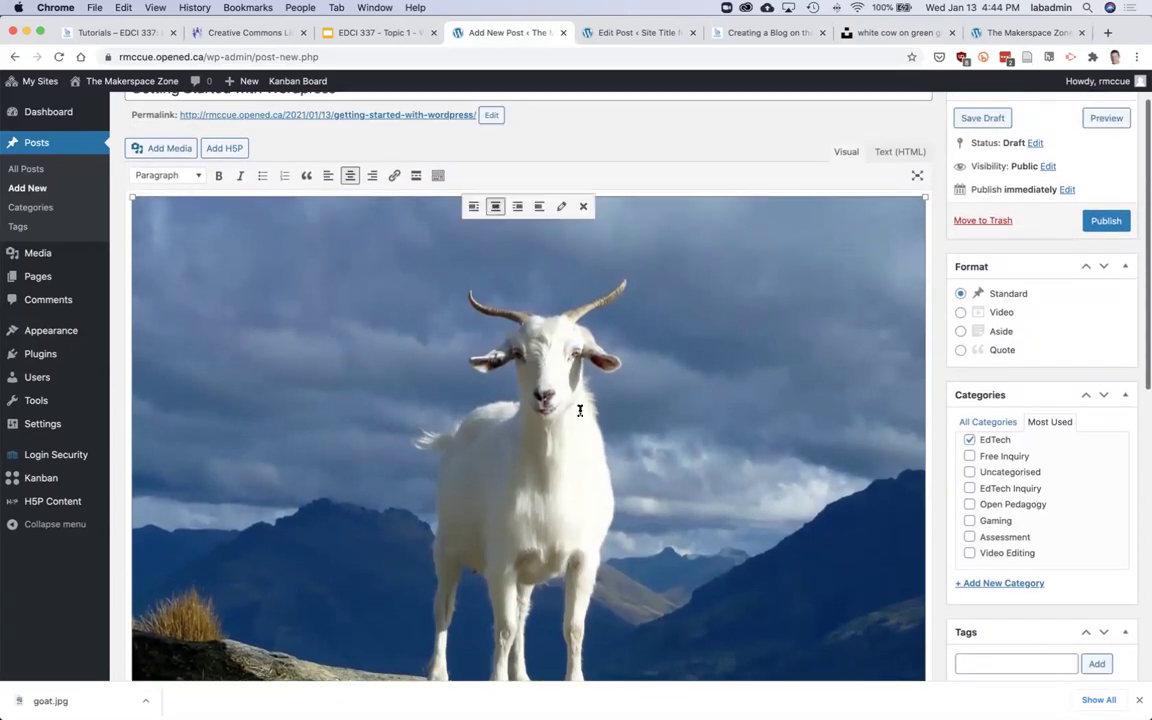
pyautogui.click(561, 208)
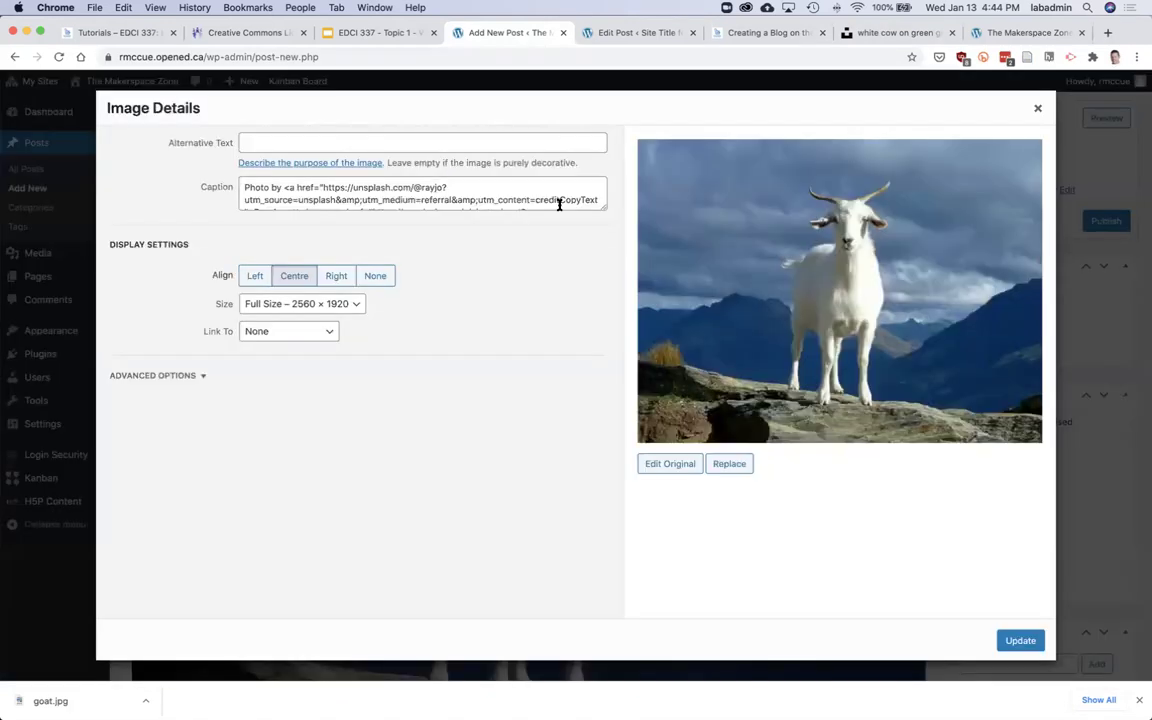
pyautogui.click(345, 305)
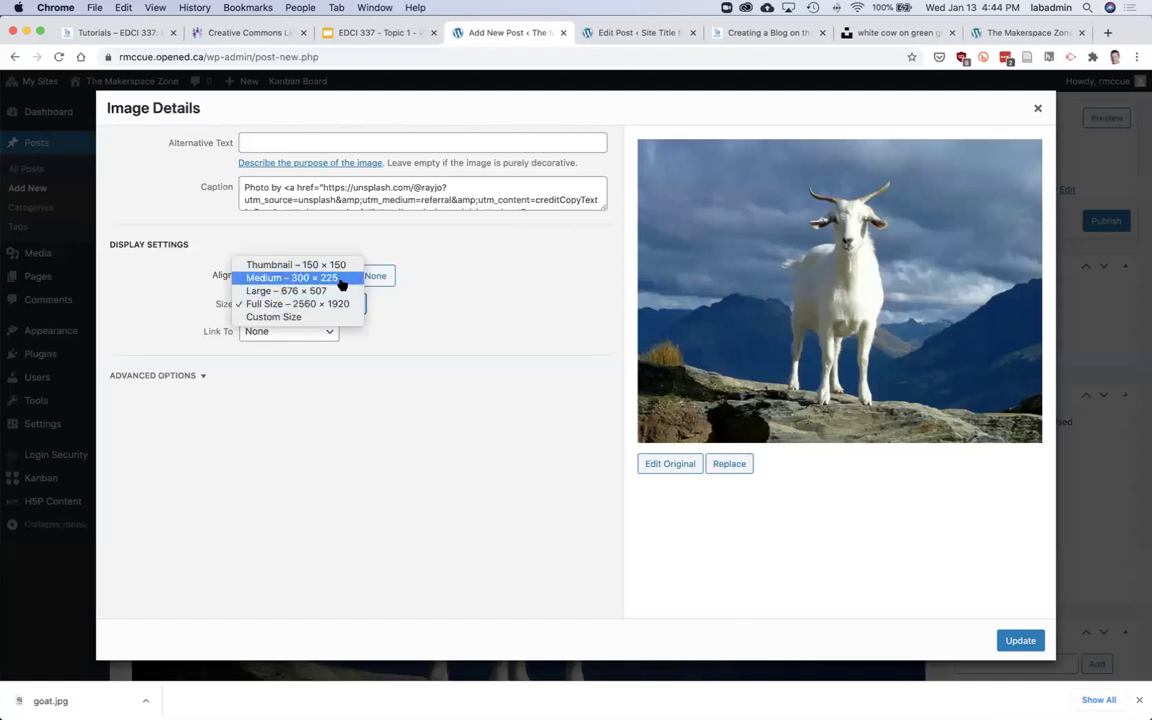
pyautogui.click(341, 279)
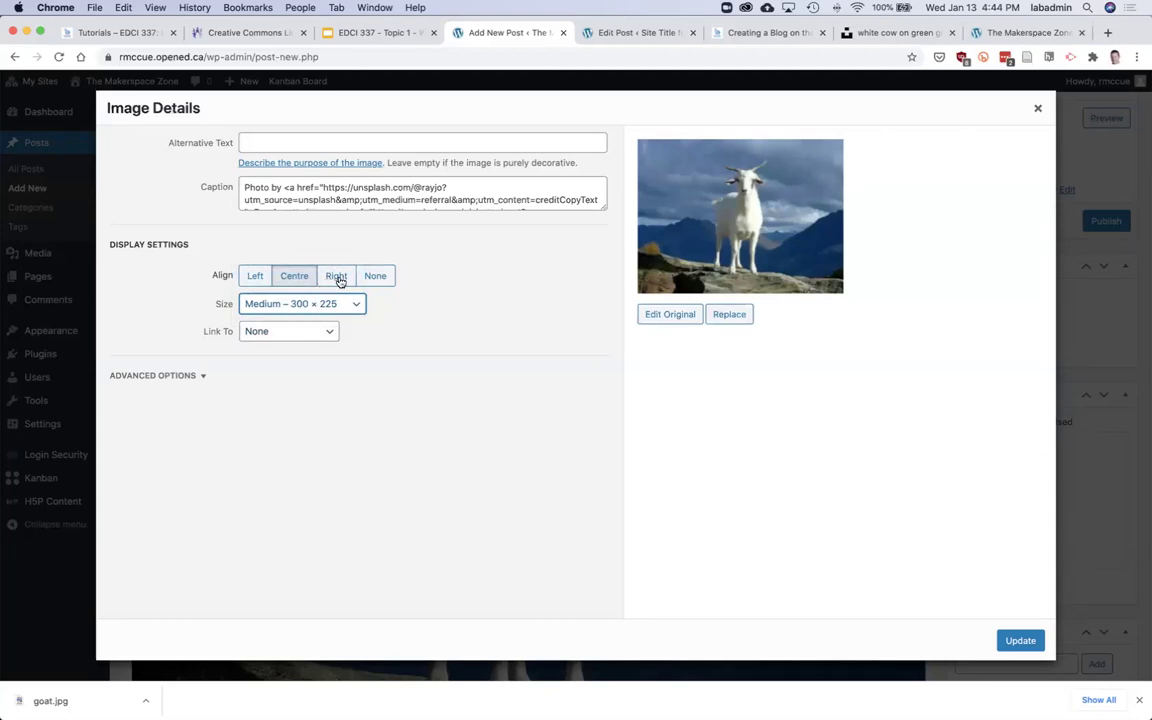
pyautogui.click(339, 279)
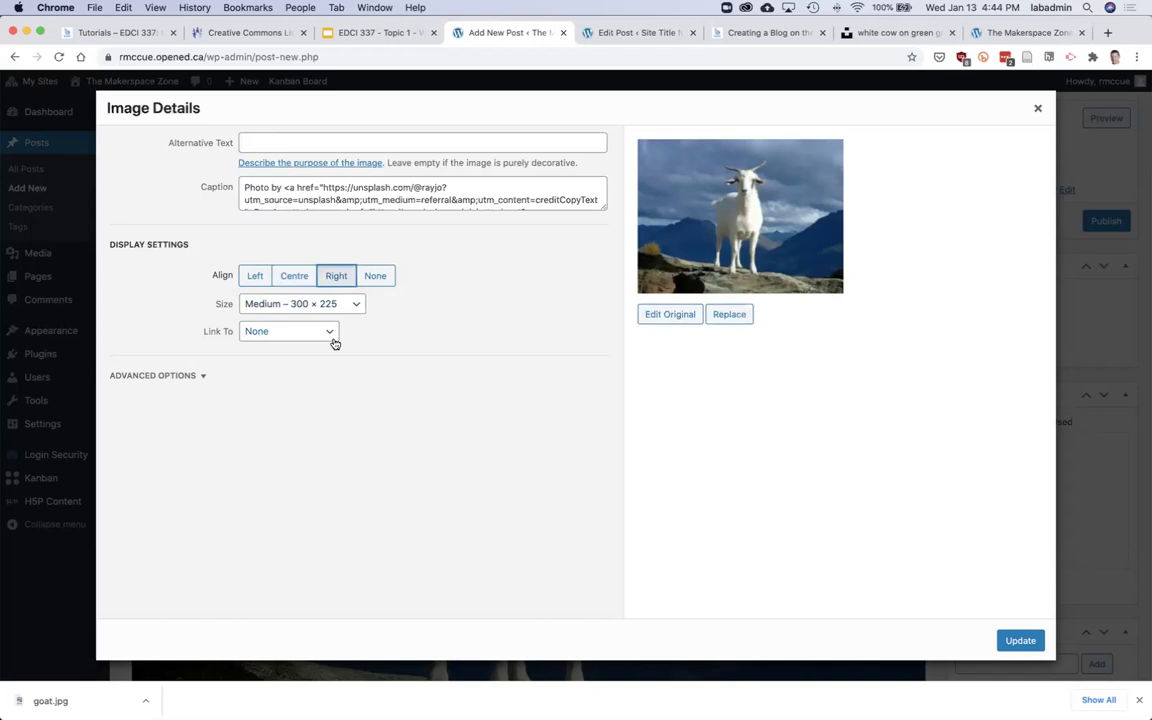
pyautogui.click(1020, 641)
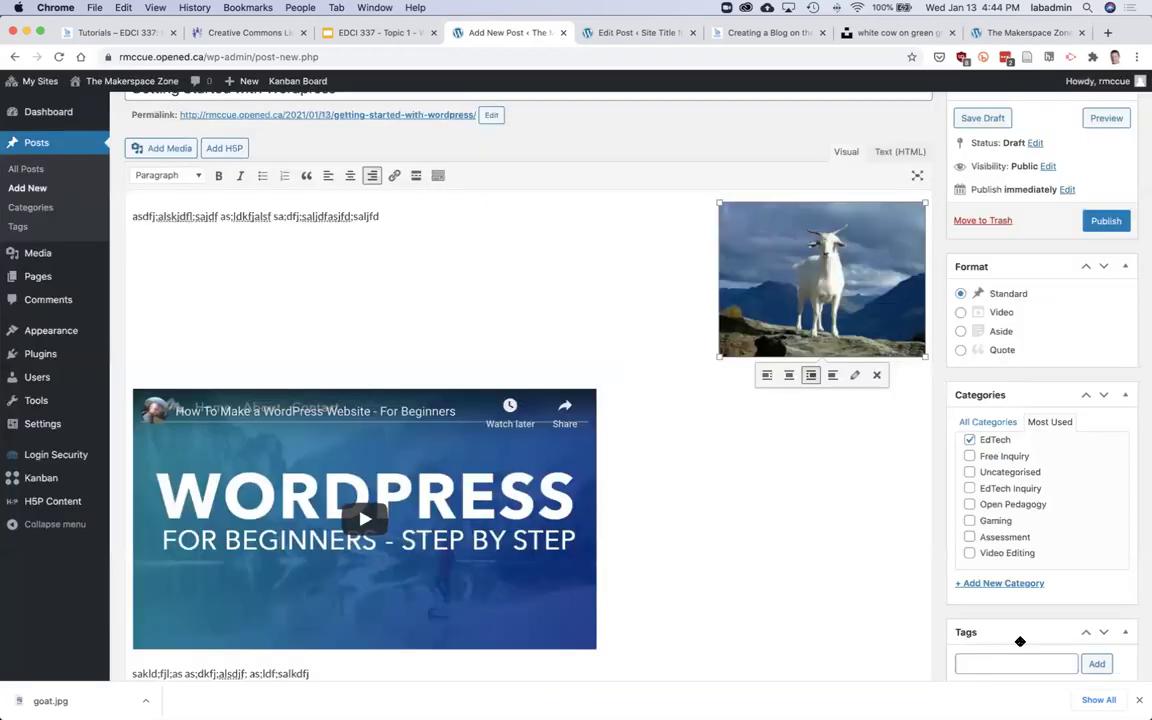
pyautogui.click(716, 455)
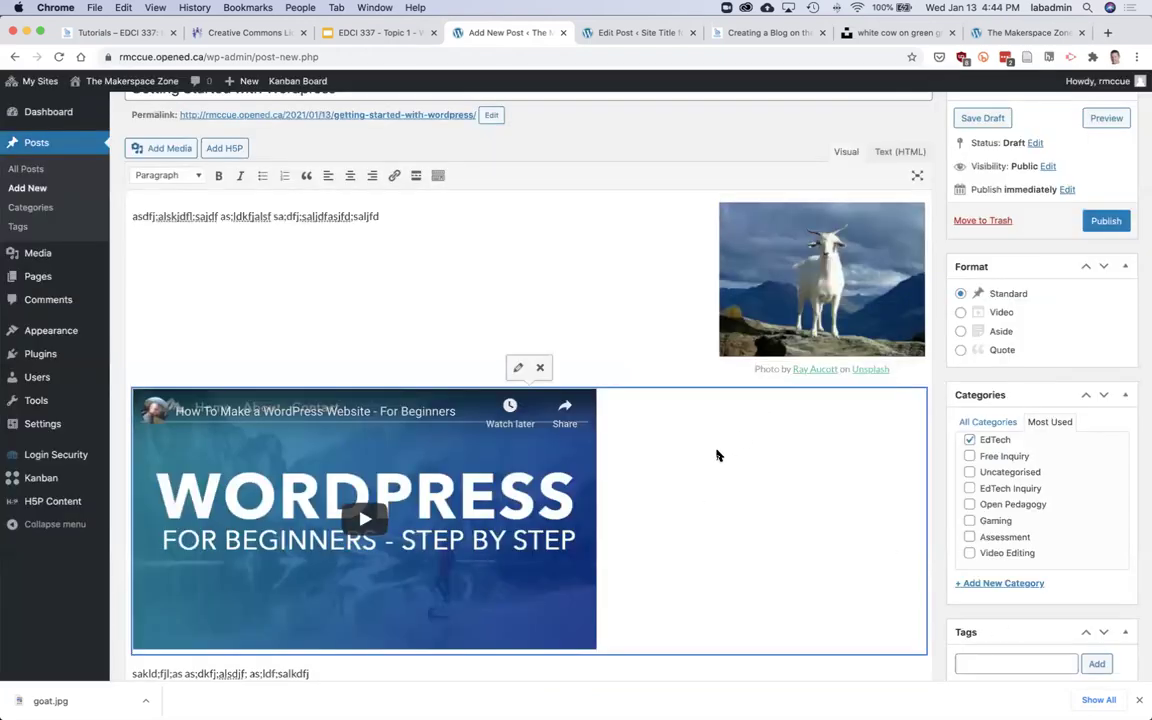
# Change the goat image's size to Large – 676 × 507 and update it in the post.
pyautogui.click(798, 291)
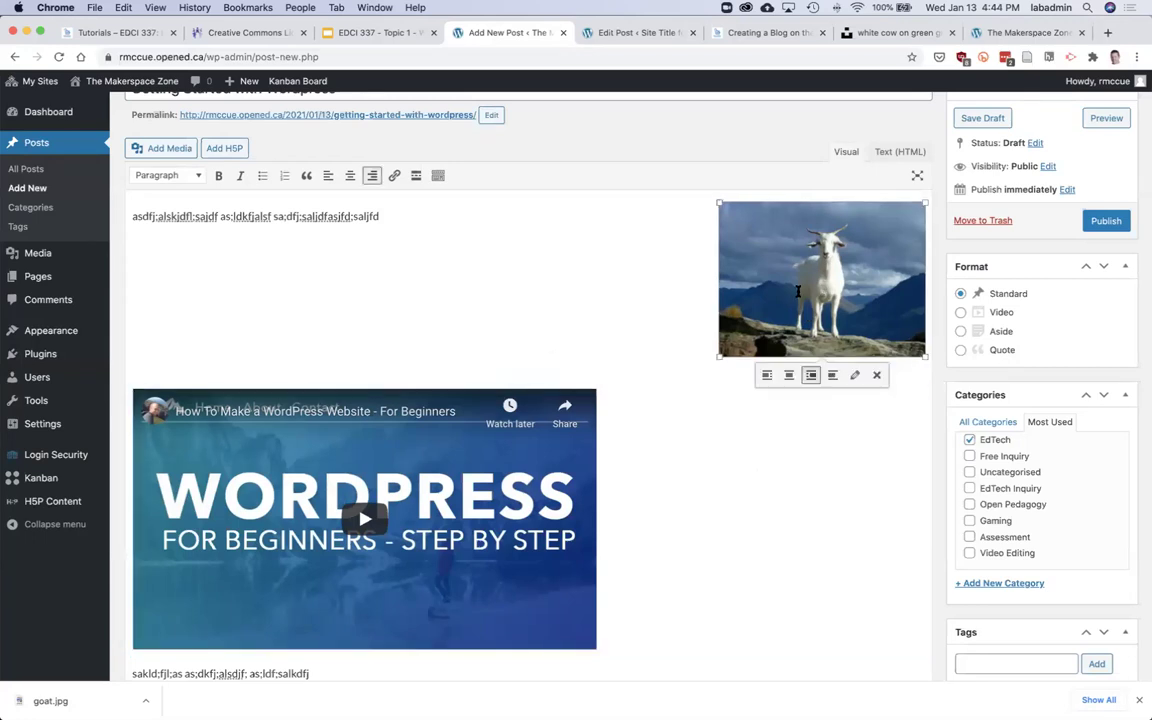
pyautogui.click(855, 375)
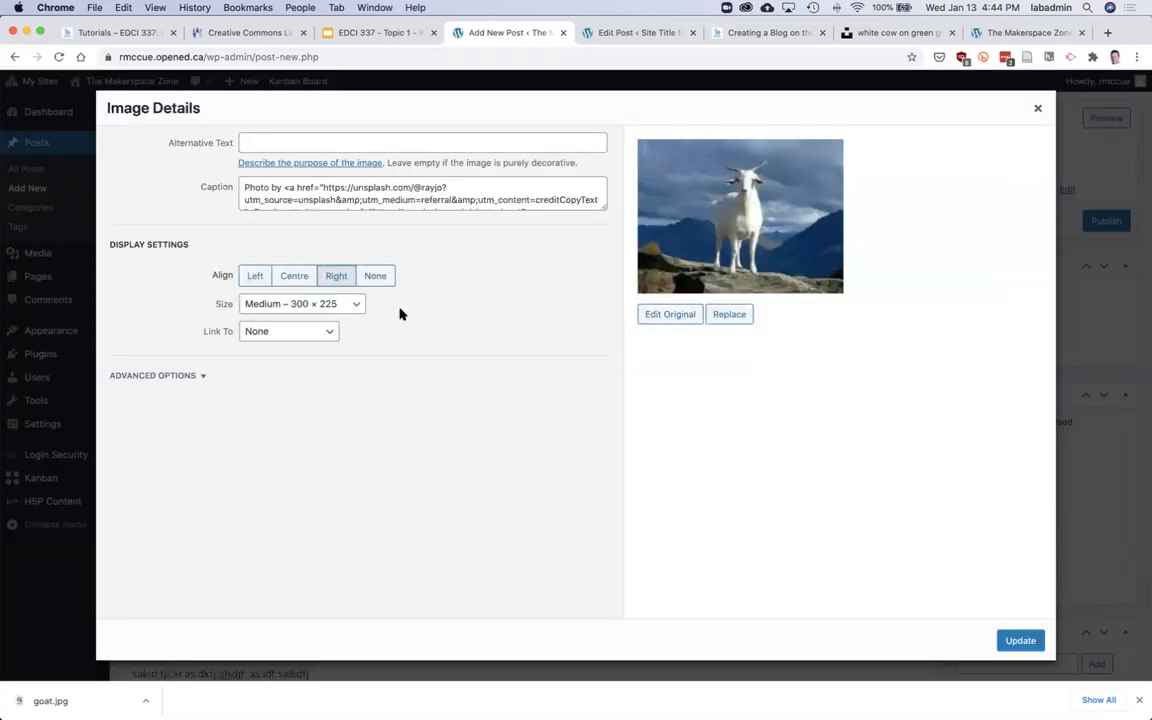
pyautogui.click(329, 308)
pyautogui.click(329, 316)
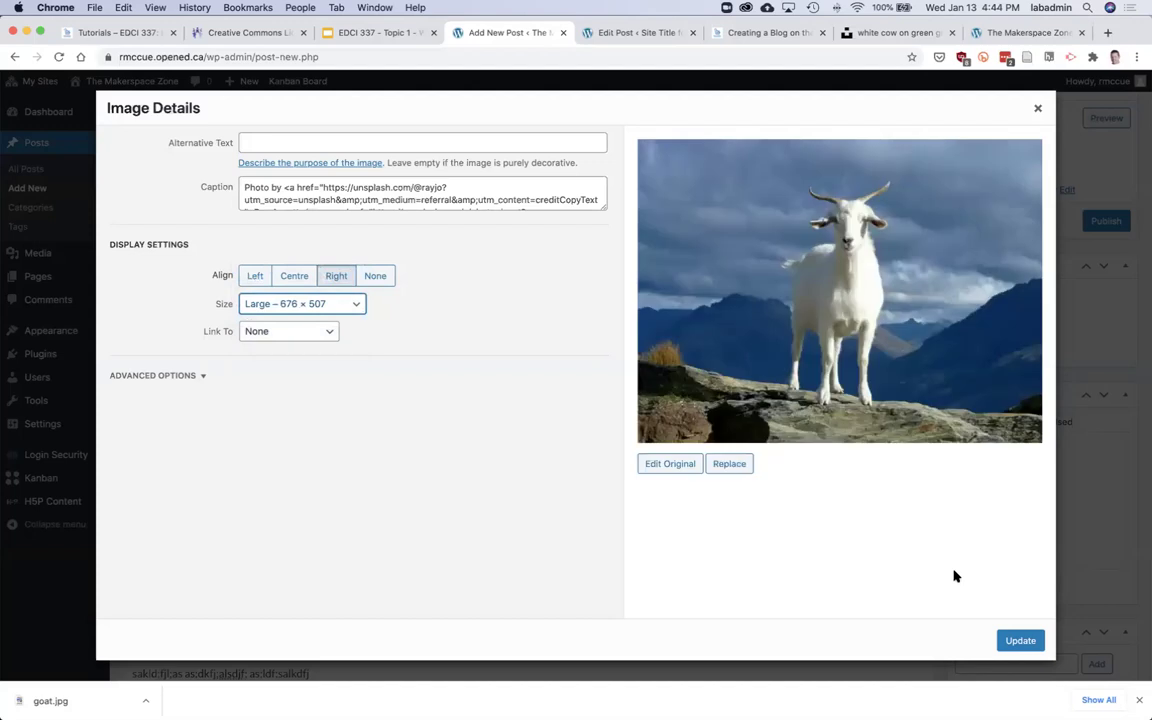
pyautogui.click(1019, 641)
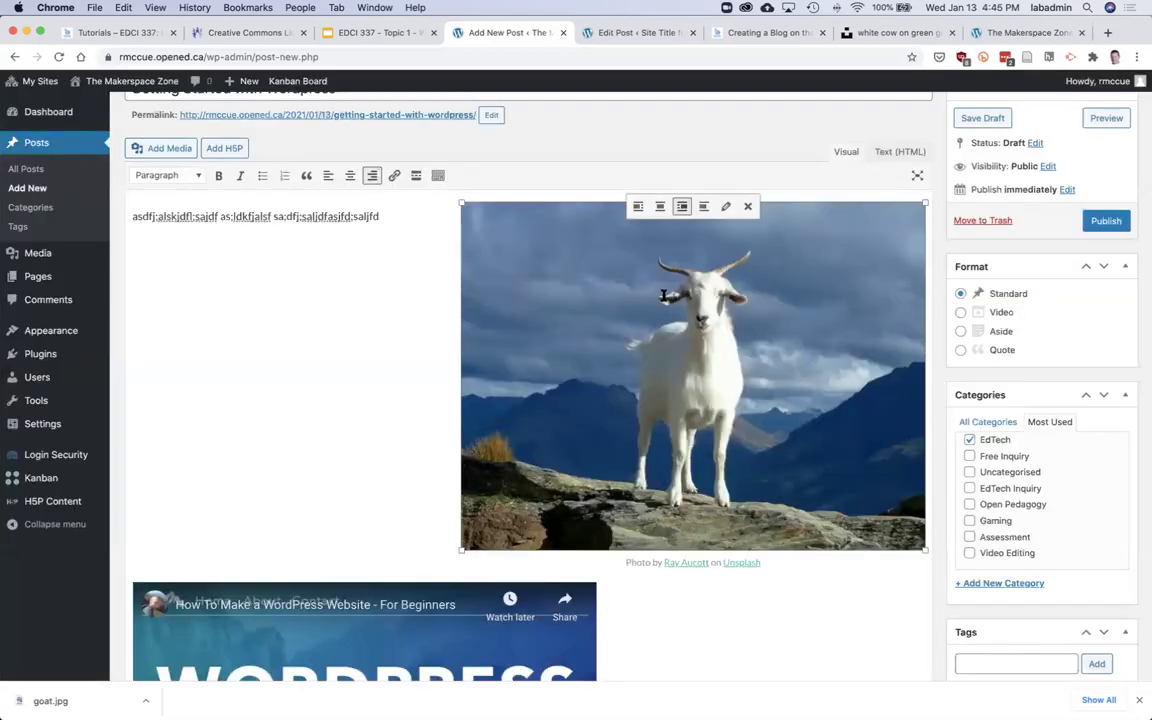
# Publish the Getting Started with WordPress post and review its live page with the annotation sidebar collapsed.
pyautogui.click(1106, 220)
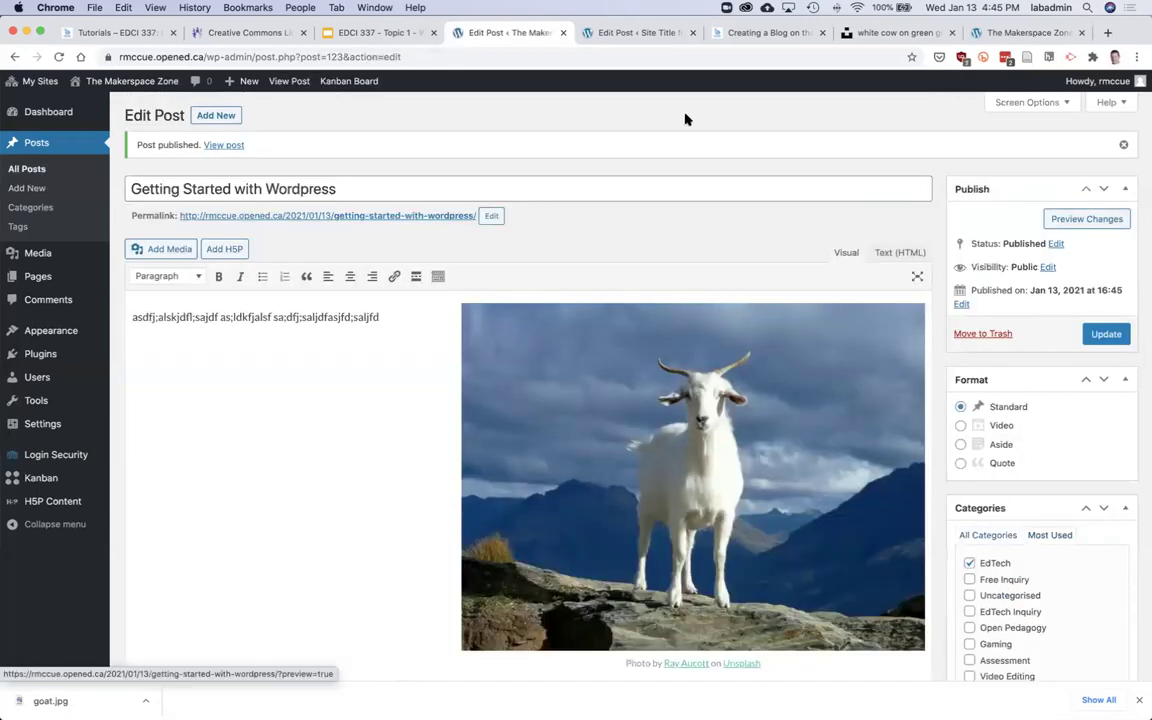
pyautogui.click(362, 217)
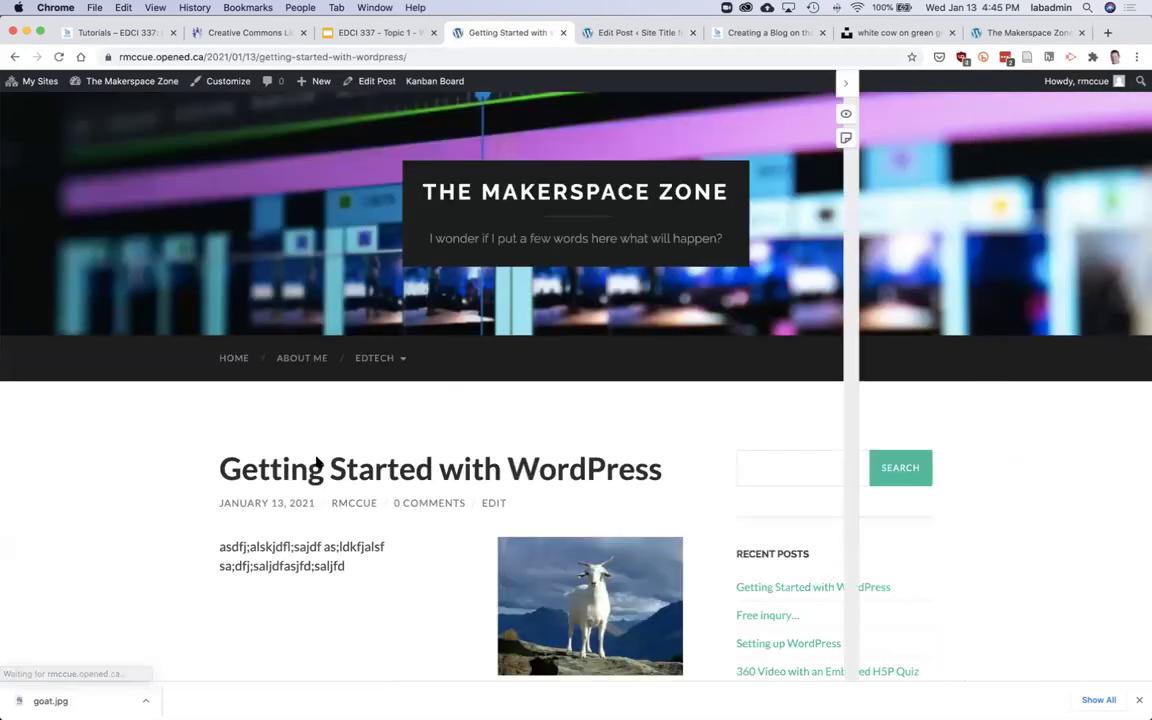
pyautogui.scroll(-5, 316, 466)
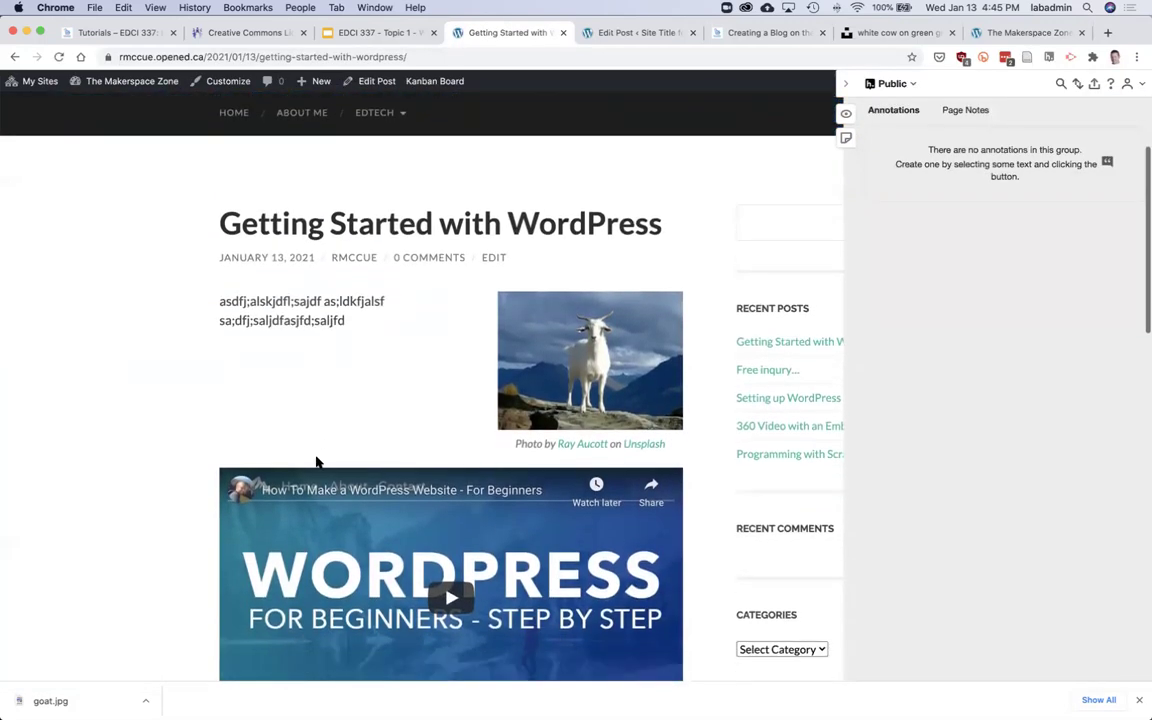
pyautogui.click(847, 84)
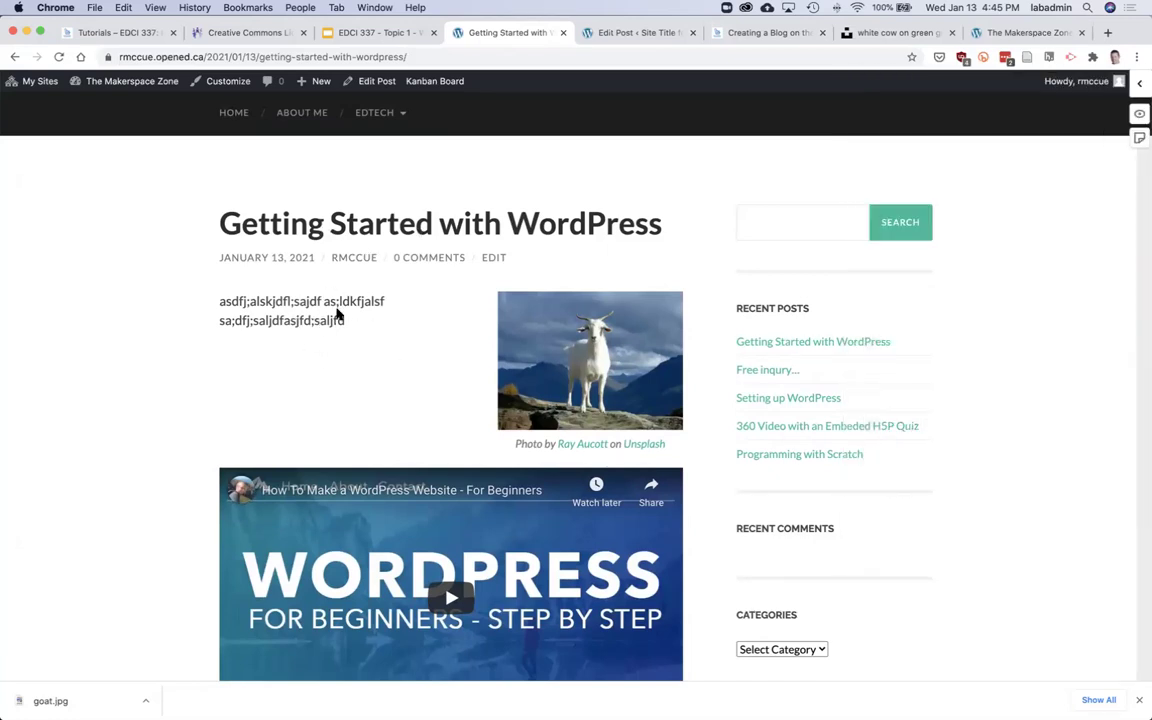
pyautogui.scroll(-1, 414, 364)
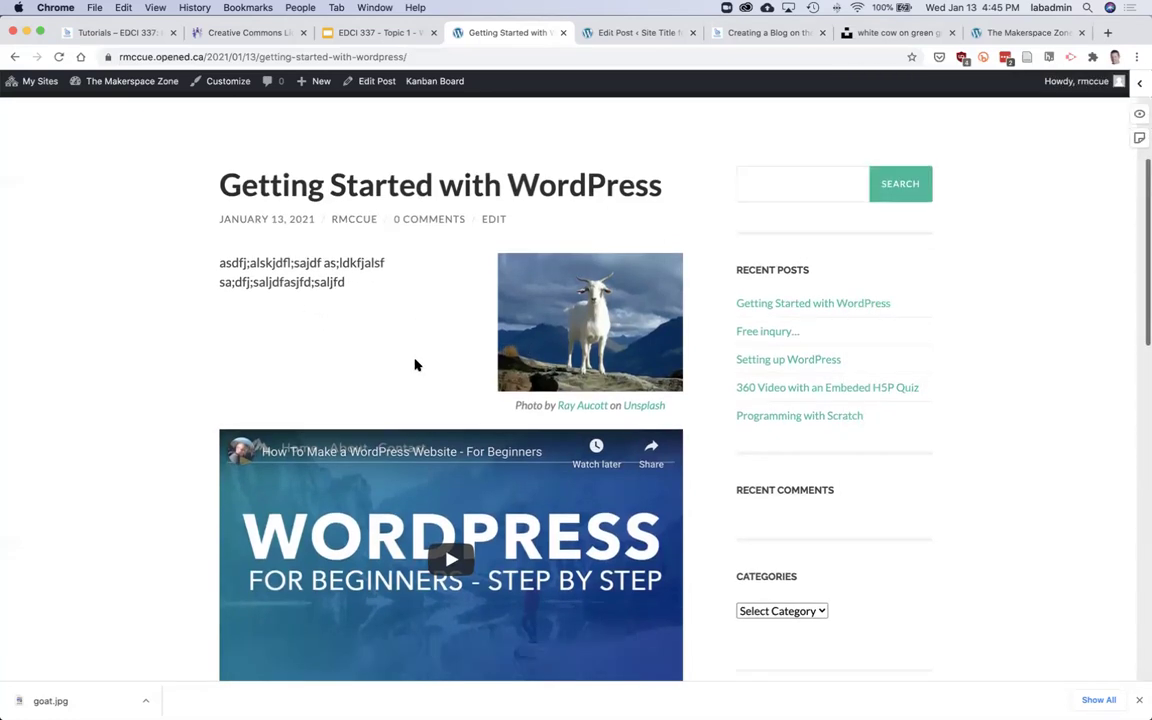
pyautogui.scroll(-3, 593, 297)
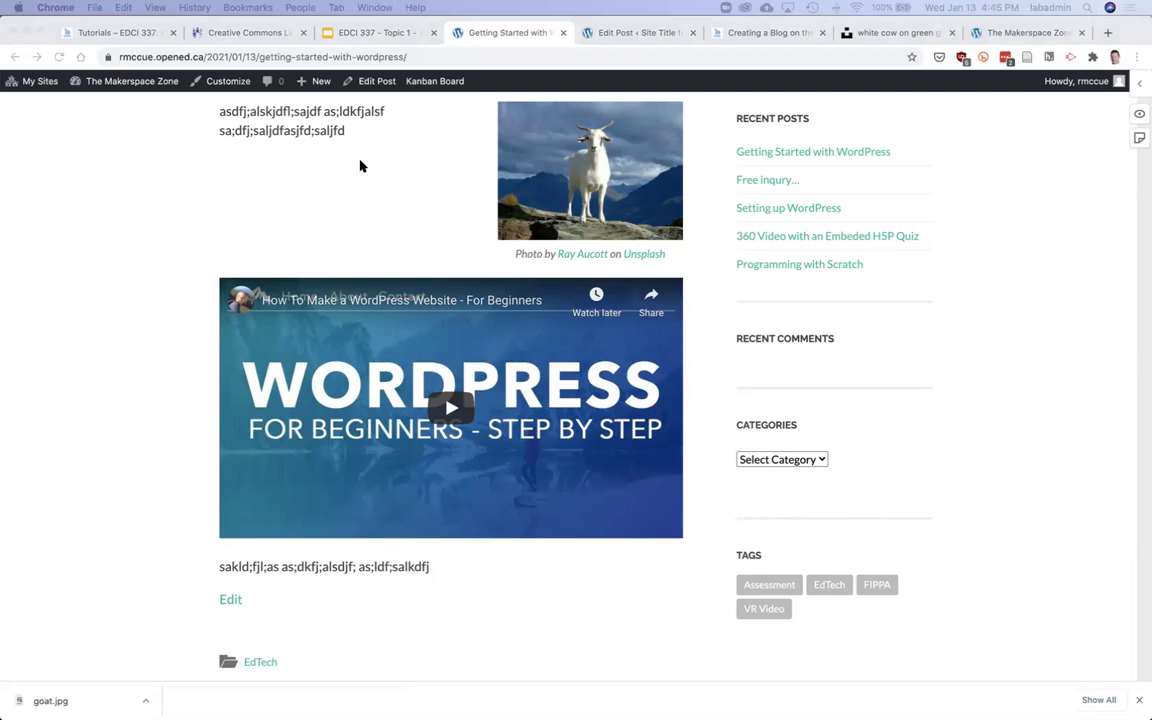
pyautogui.scroll(1, 360, 162)
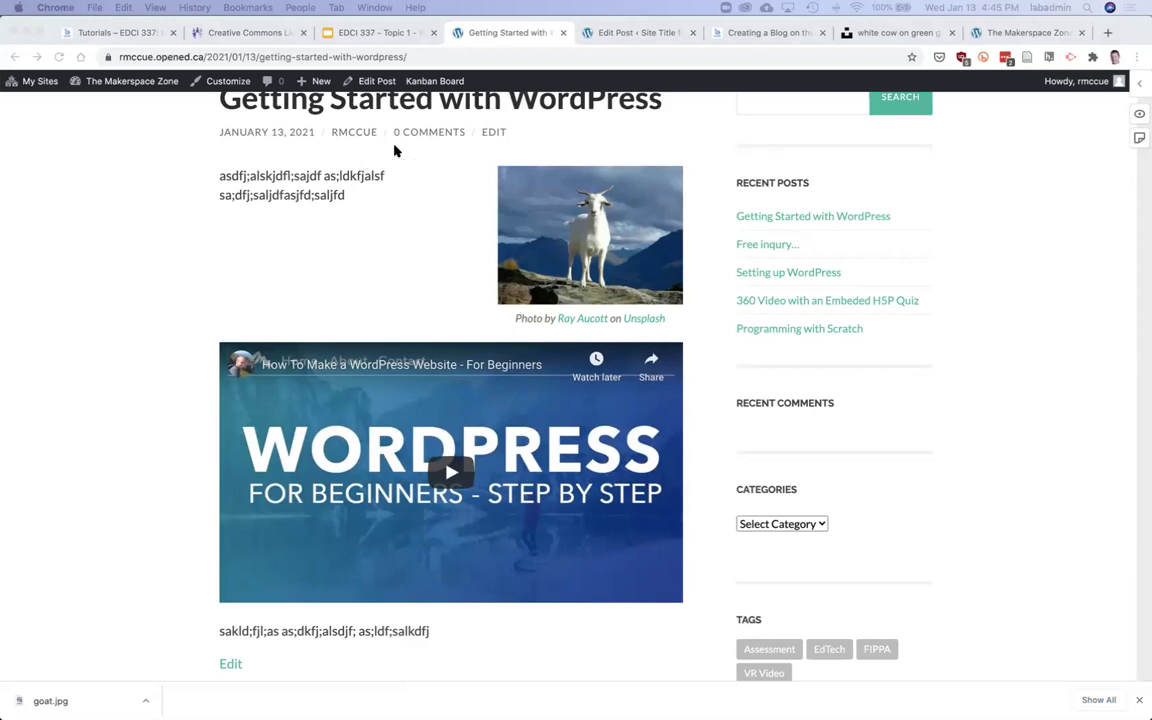
# Revisit the Unsplash goat results and advance the EDCI 337 slides to Embedding YouTube Videos.
pyautogui.click(890, 34)
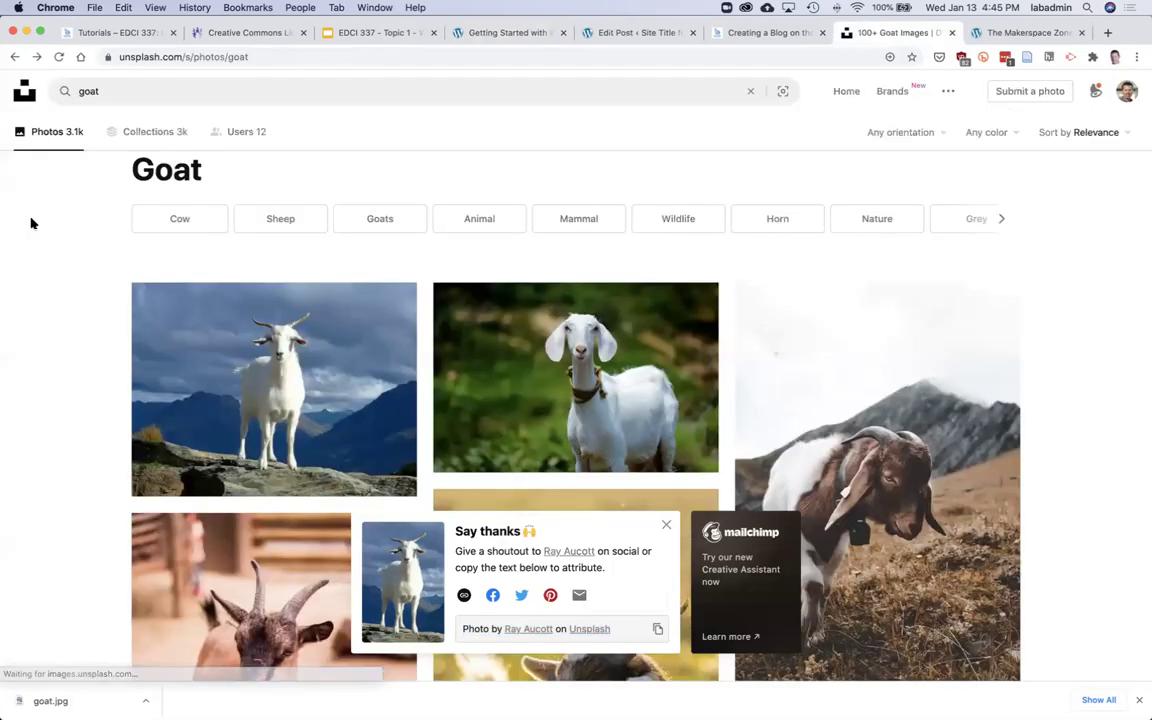
pyautogui.click(31, 220)
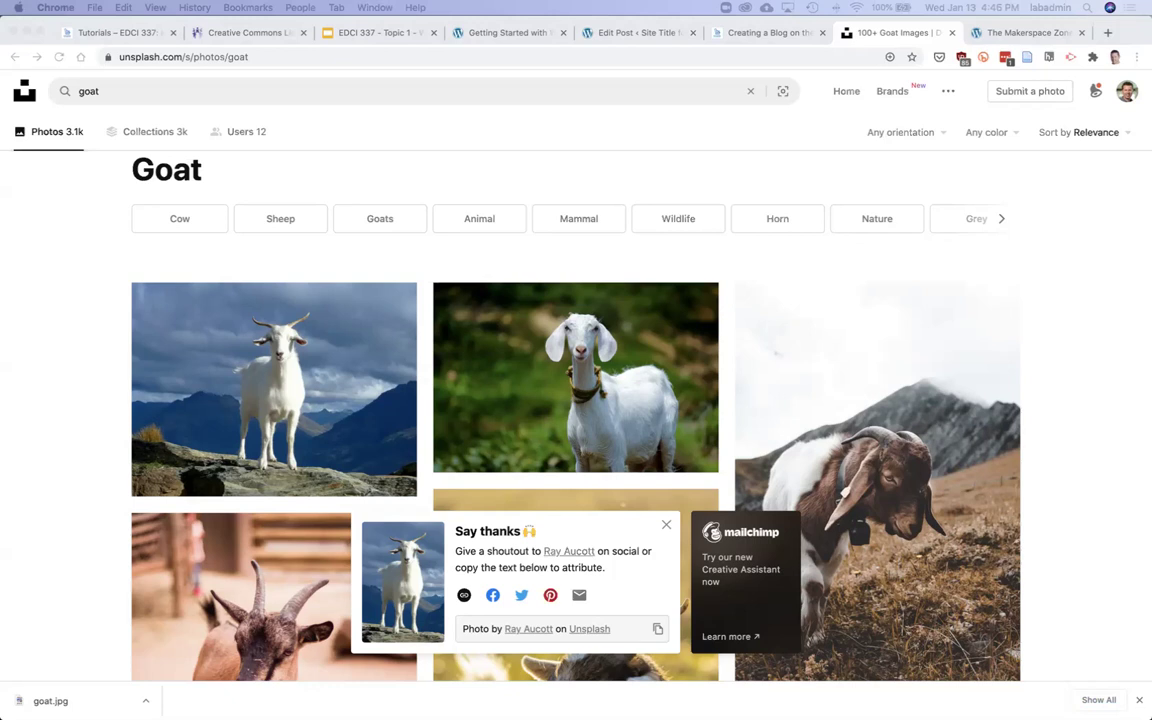
pyautogui.click(386, 33)
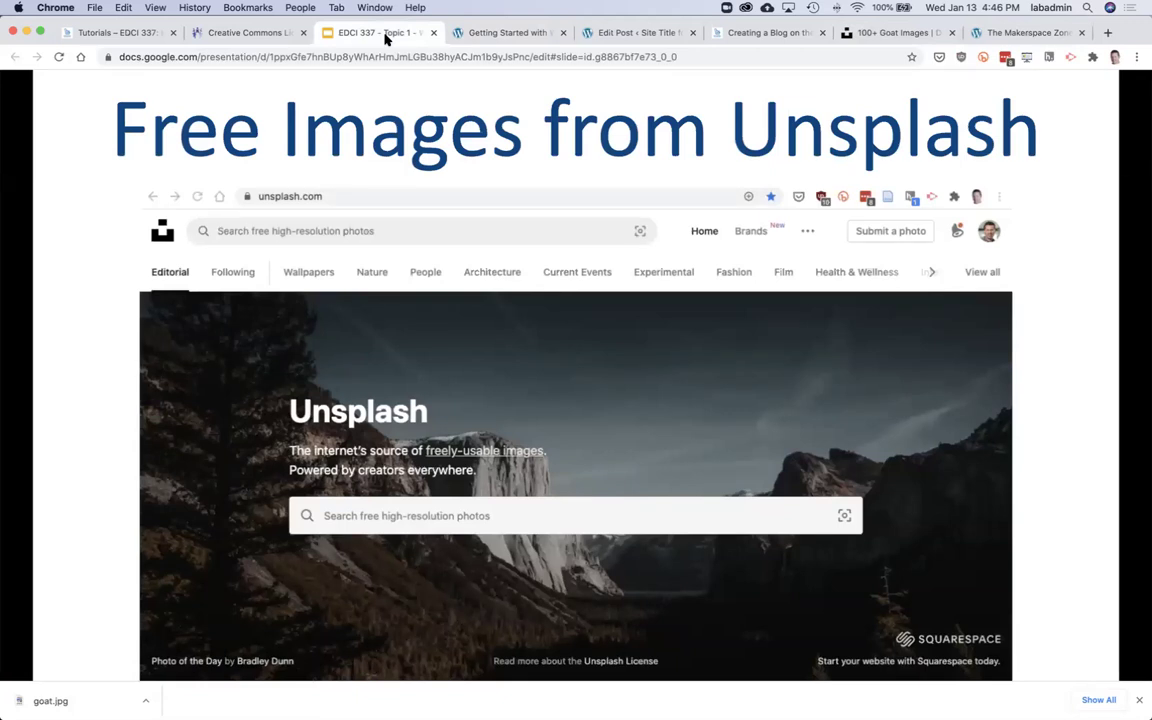
pyautogui.press('Right')
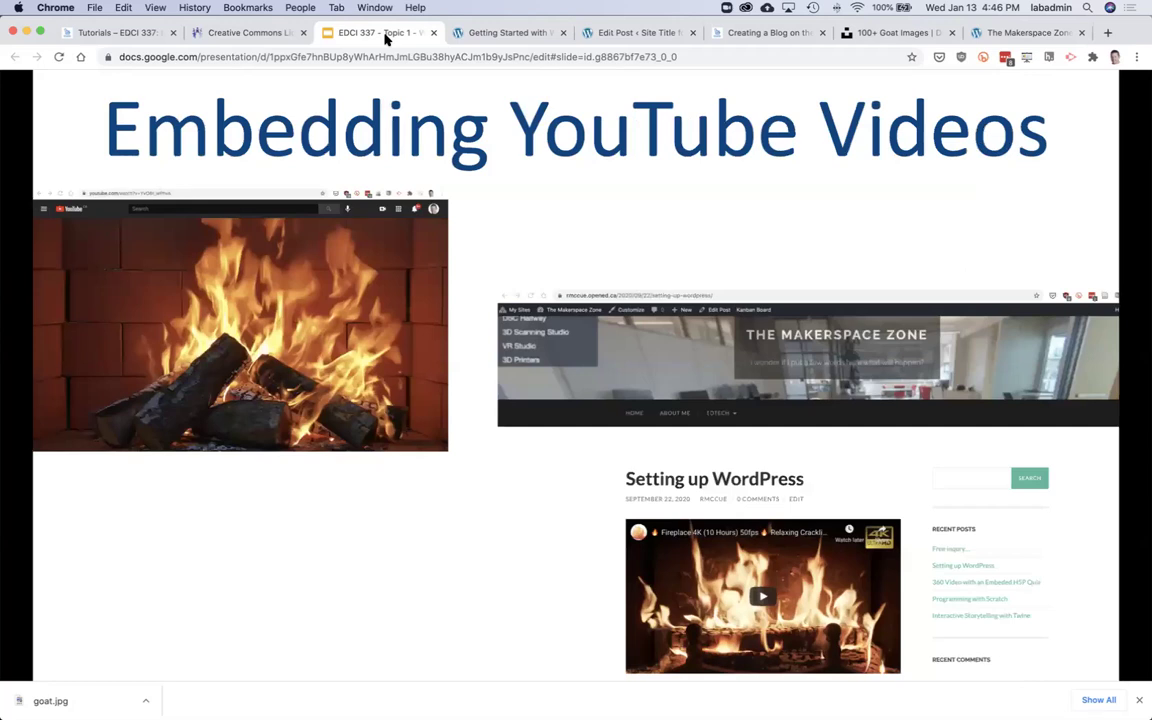
# Return to the published post's site, go to its dashboard and open the list of all pages.
pyautogui.click(507, 33)
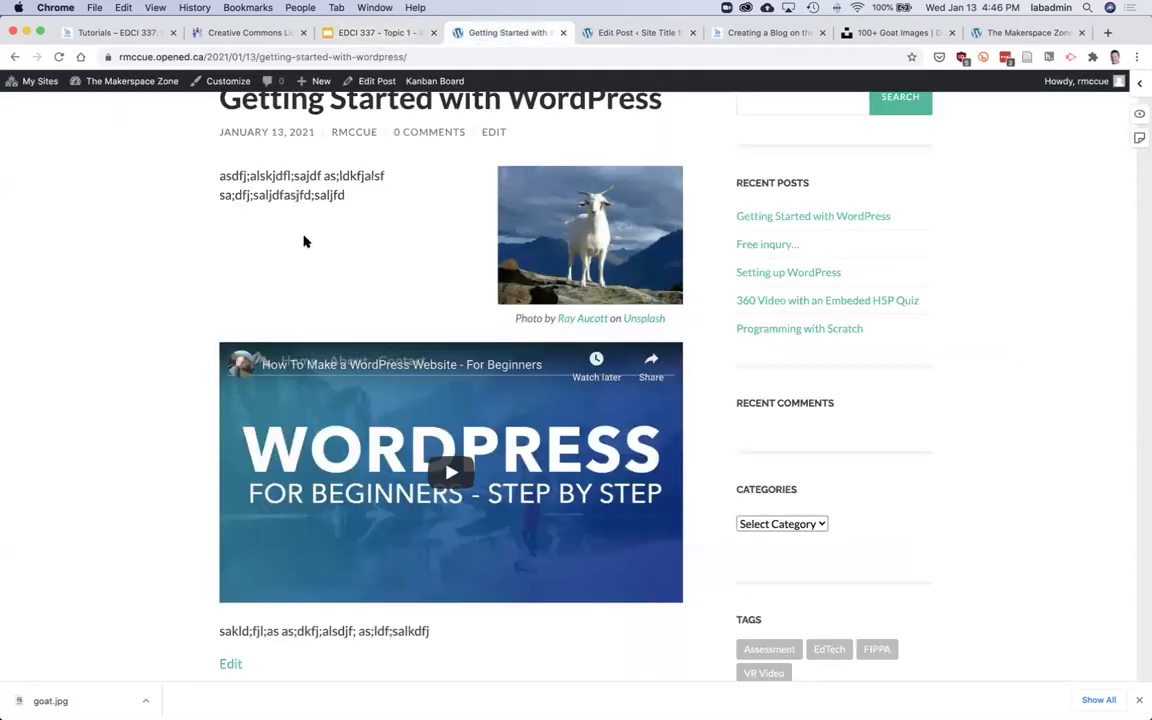
pyautogui.scroll(5, 305, 241)
pyautogui.moveTo(145, 88)
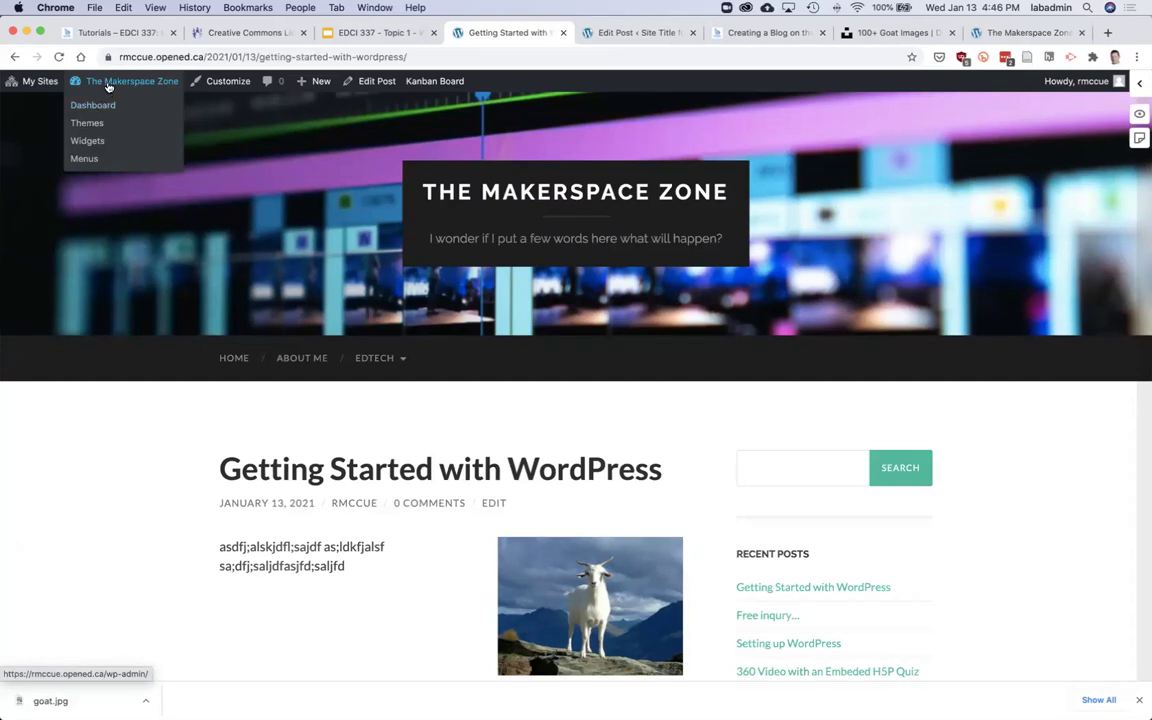
pyautogui.click(99, 105)
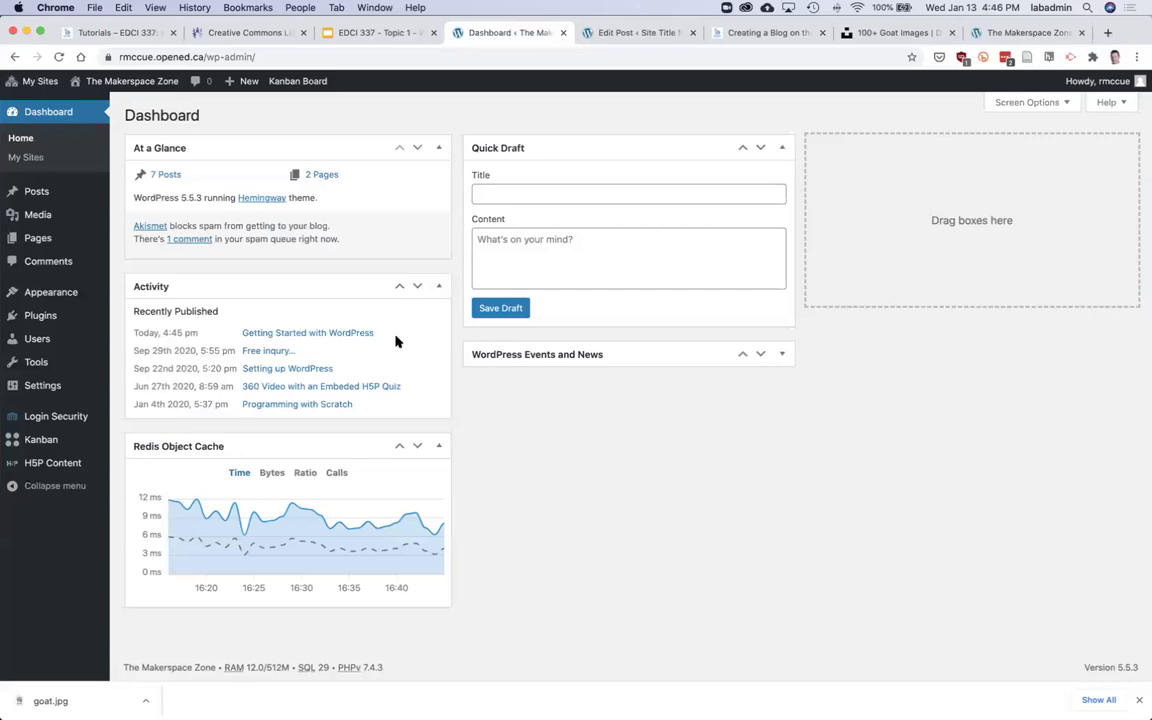
pyautogui.moveTo(36, 192)
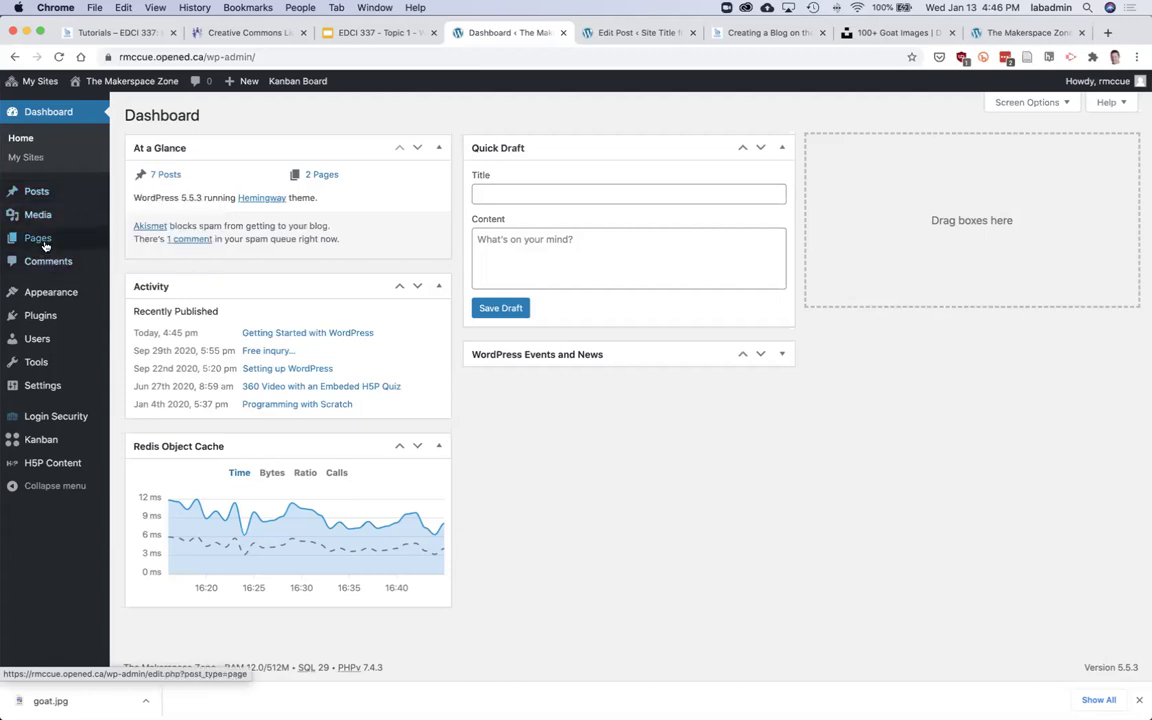
pyautogui.click(43, 242)
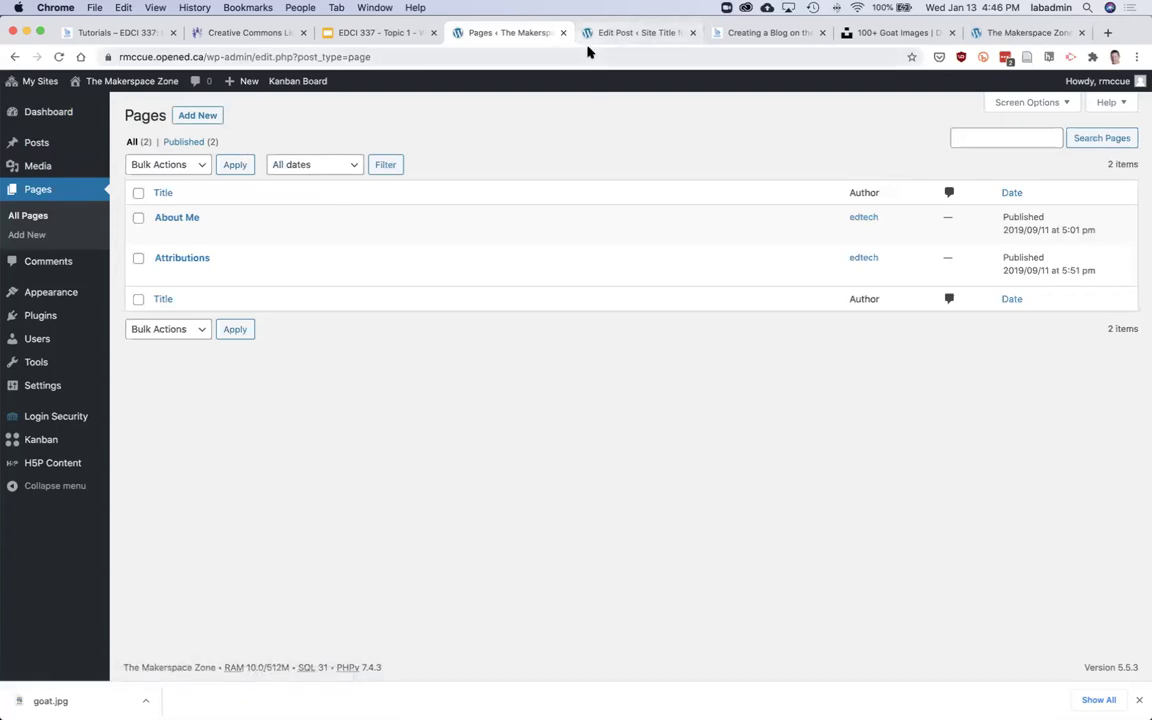
# Switch to The Makerspace Zone home page and look through its posts as far as Setting up WordPress, dismissing the downloads bar.
pyautogui.click(1016, 33)
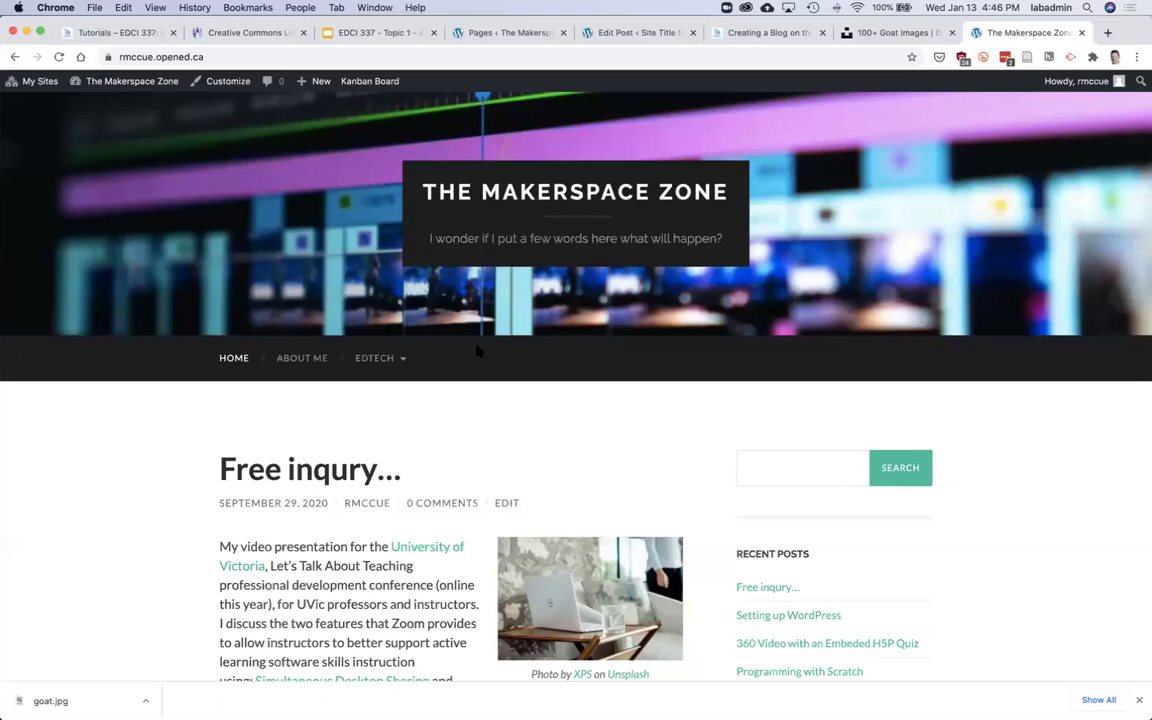
pyautogui.scroll(-3, 477, 350)
pyautogui.scroll(-10, 477, 350)
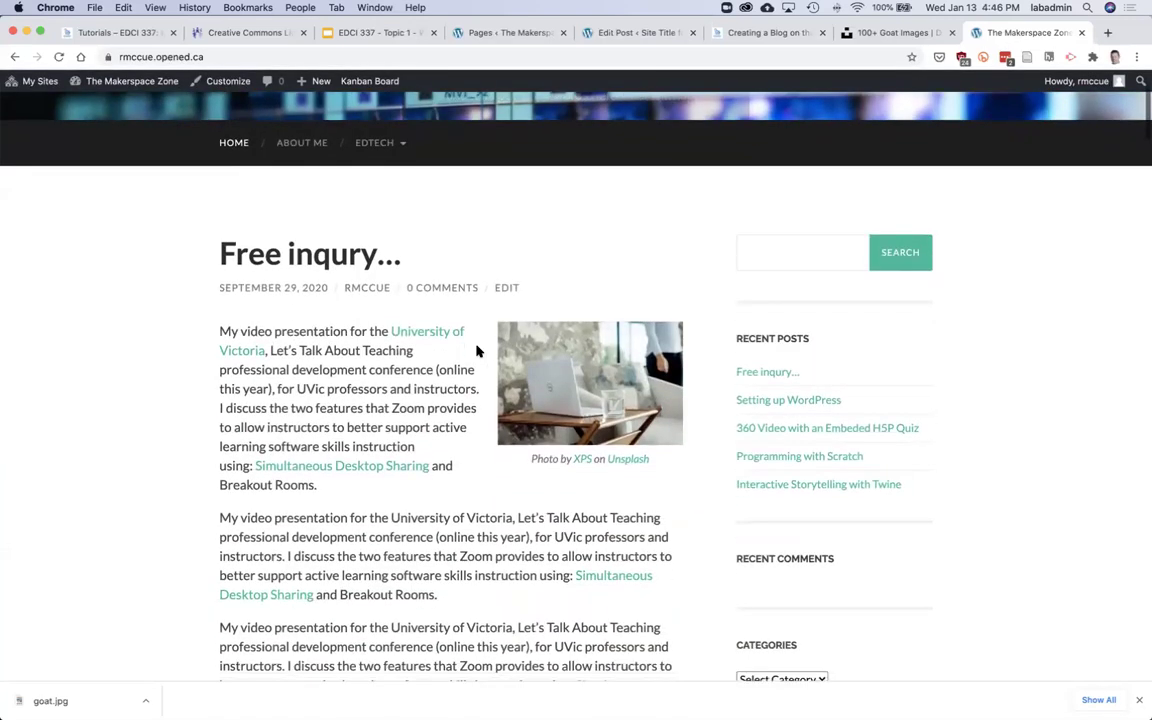
pyautogui.scroll(-15, 477, 350)
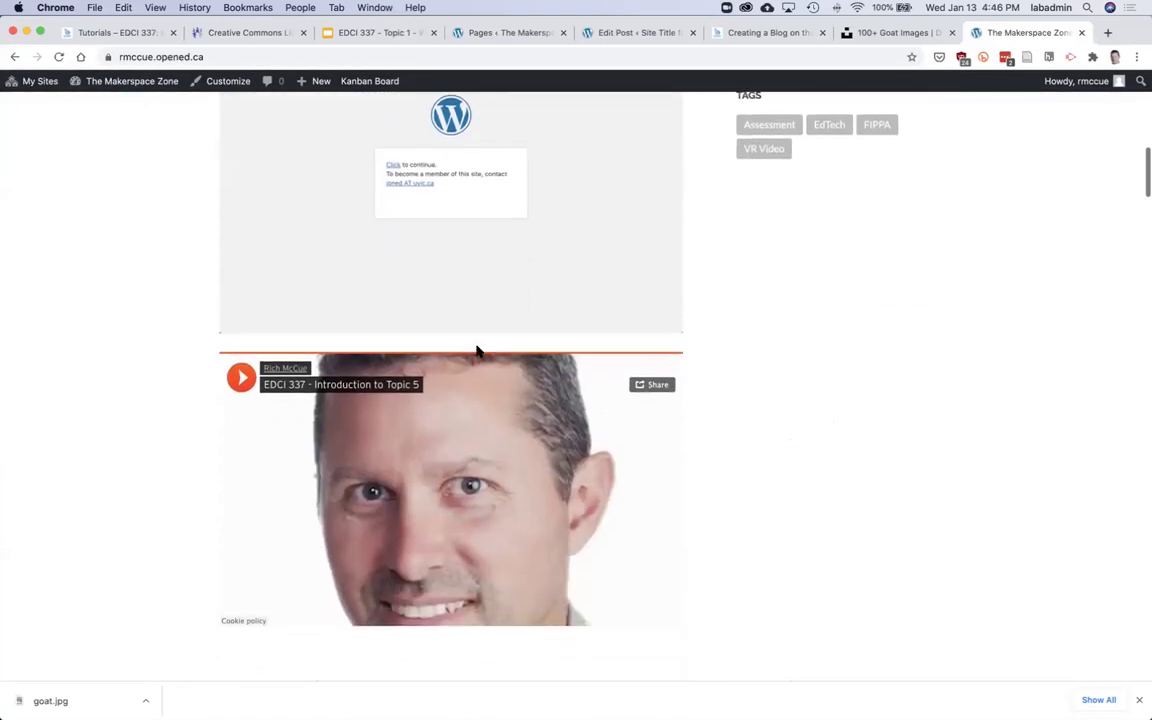
pyautogui.scroll(-3, 477, 350)
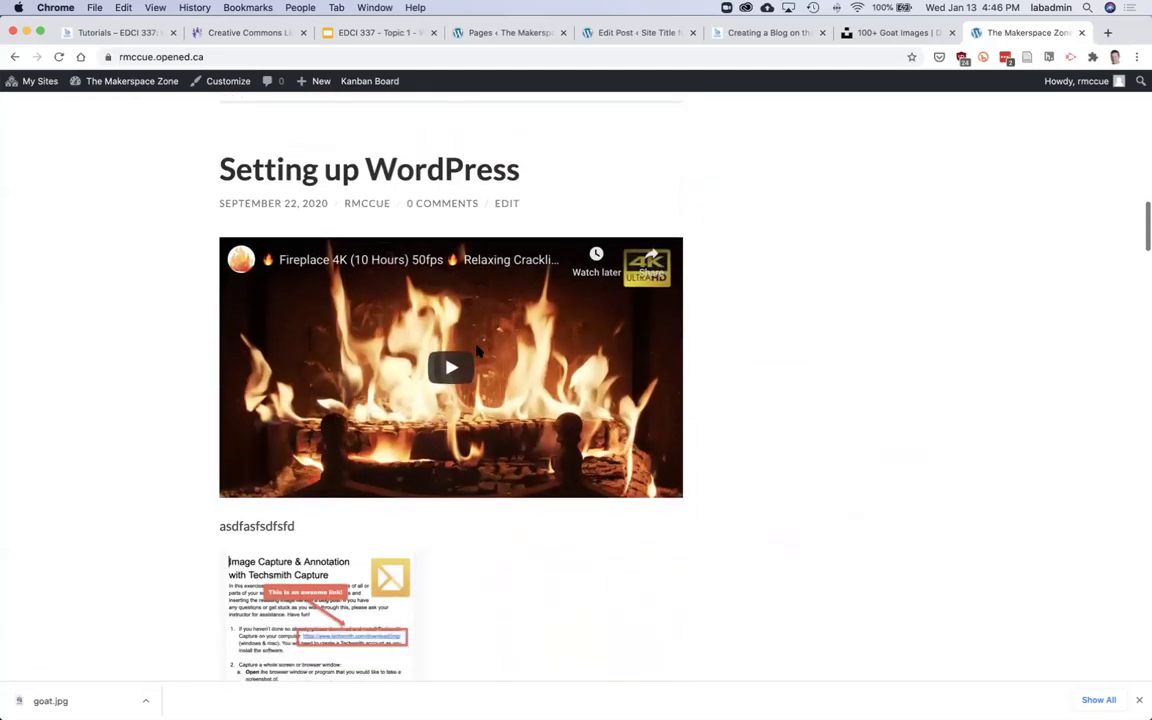
pyautogui.click(1139, 702)
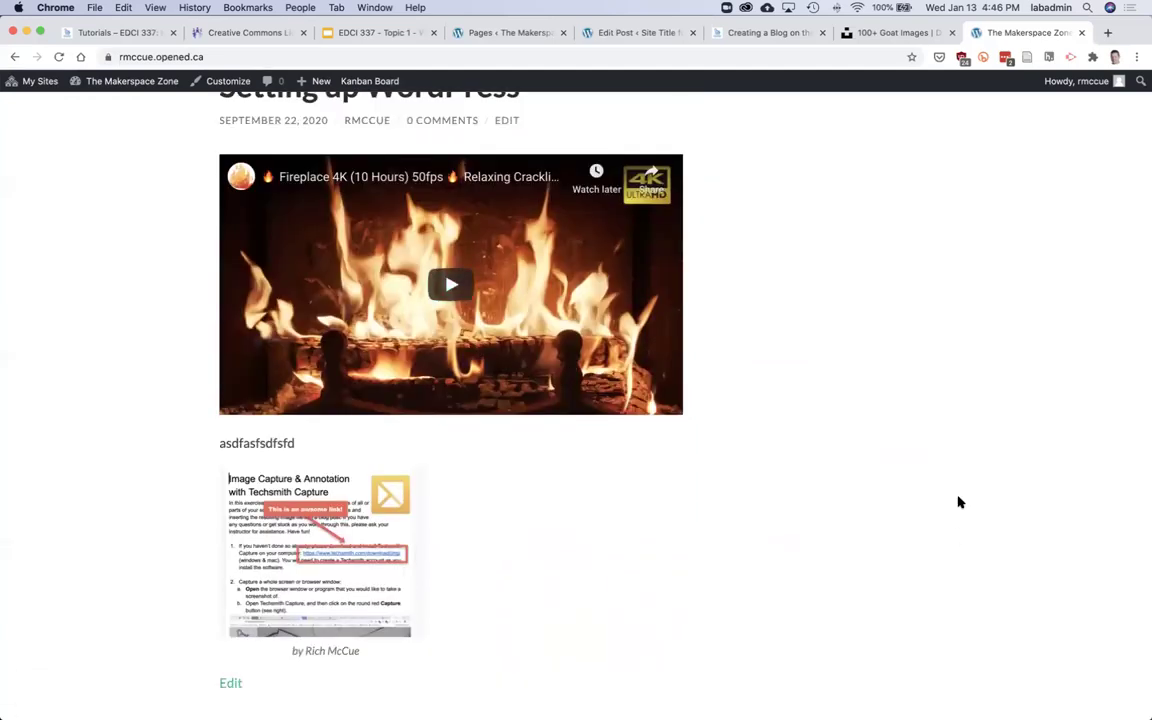
pyautogui.scroll(20, 955, 495)
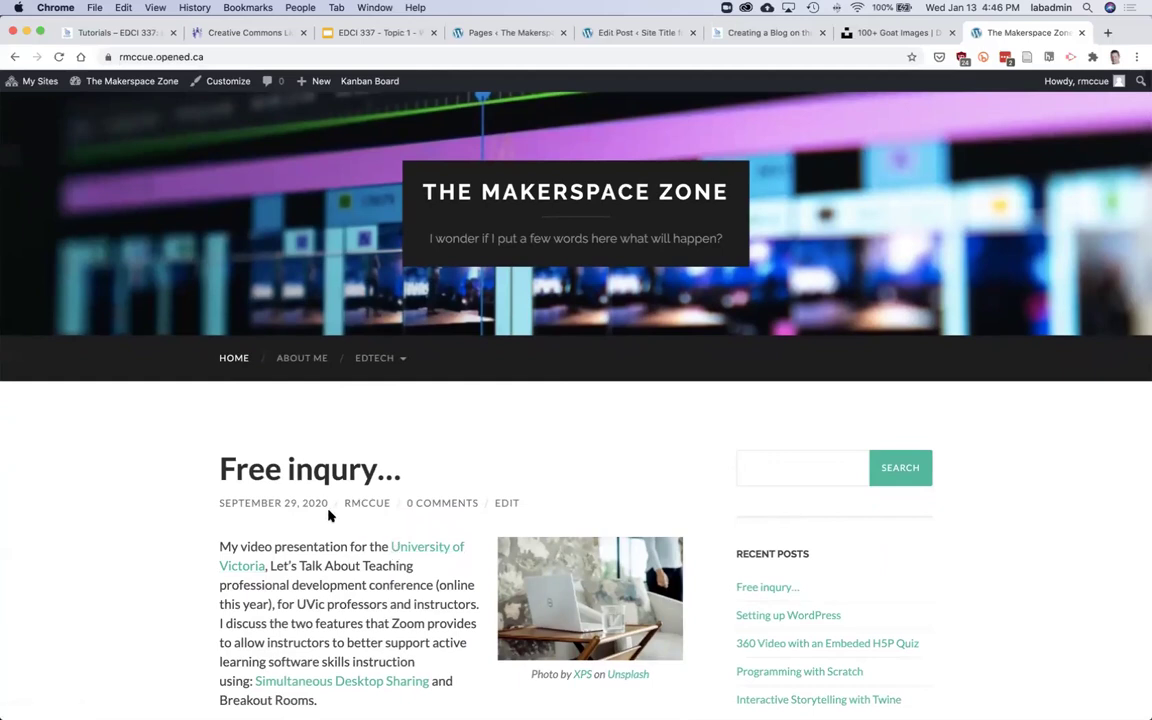
# Reload The Makerspace Zone home page to check its latest posts, and view the About Me page with the annotation sidebar collapsed.
pyautogui.click(59, 57)
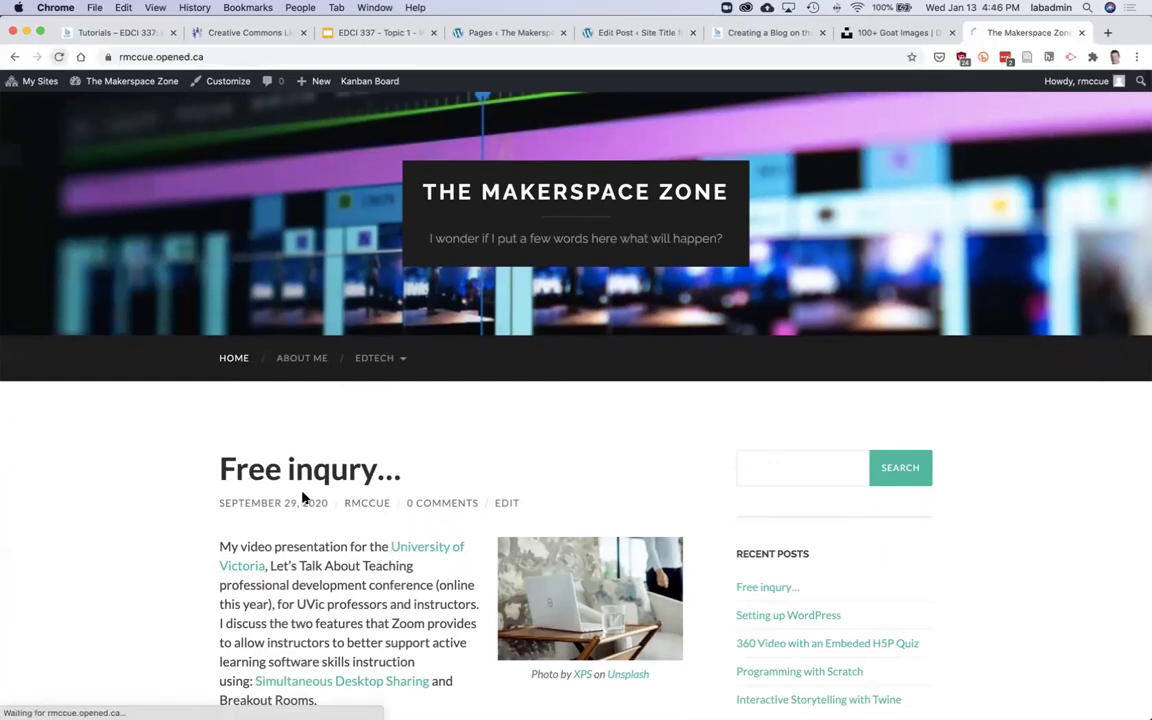
pyautogui.scroll(-3, 150, 608)
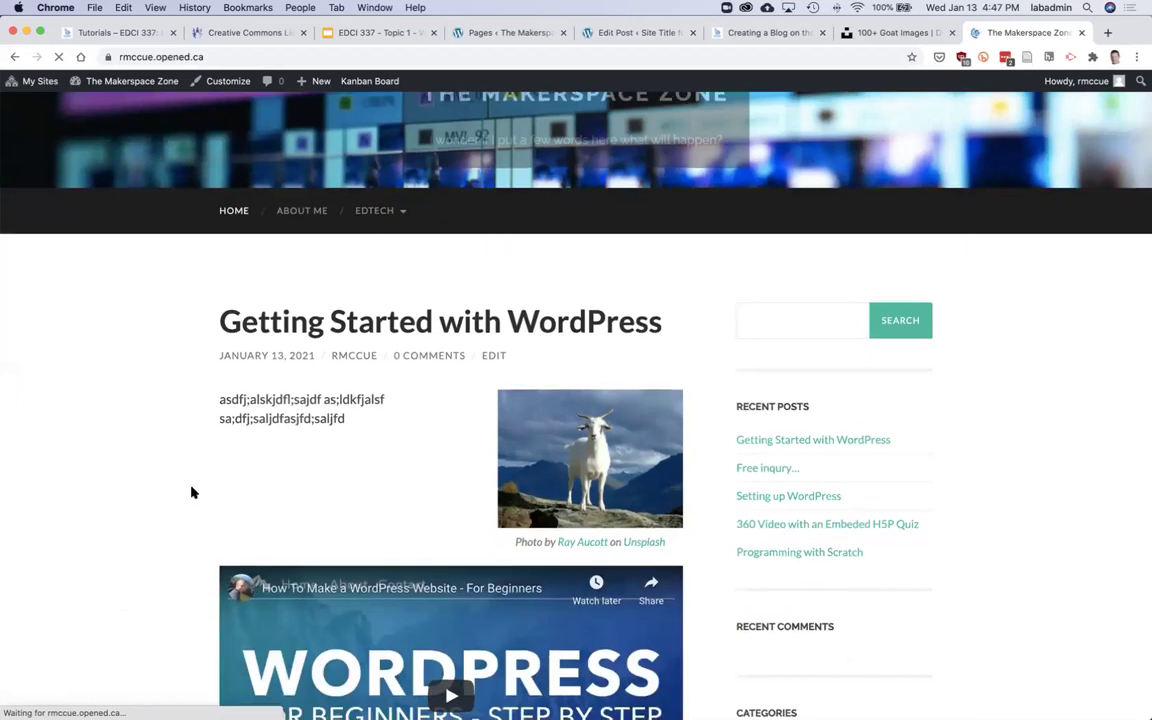
pyautogui.scroll(-12, 189, 495)
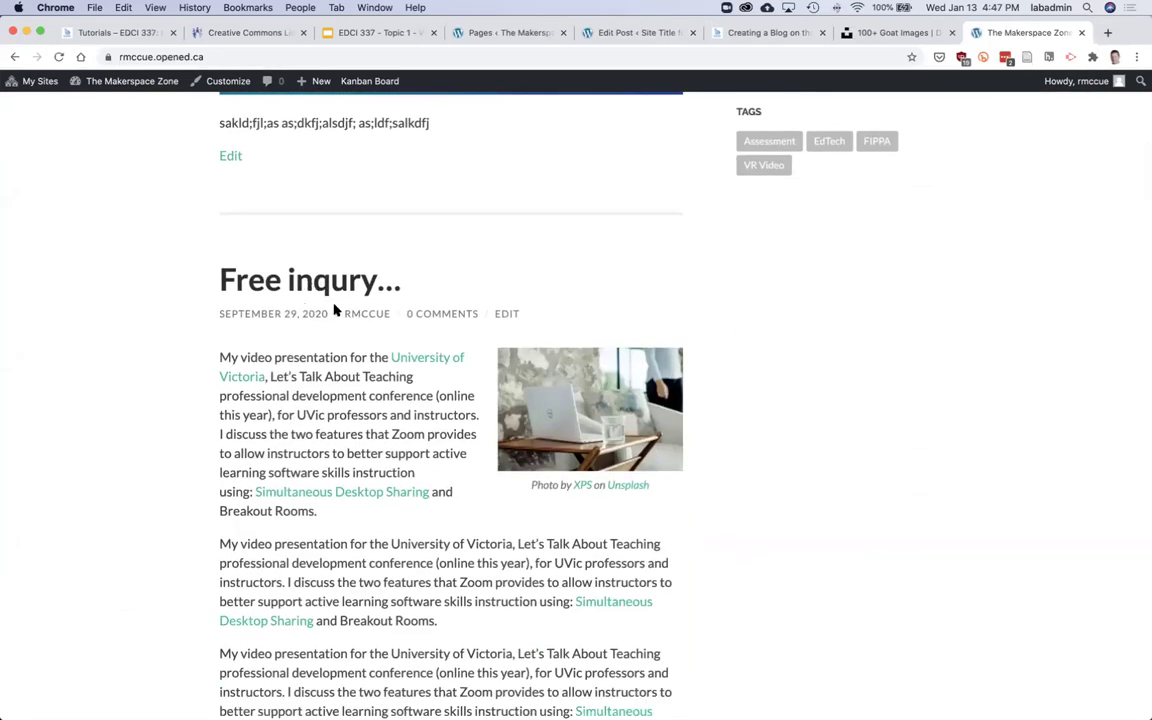
pyautogui.scroll(15, 202, 345)
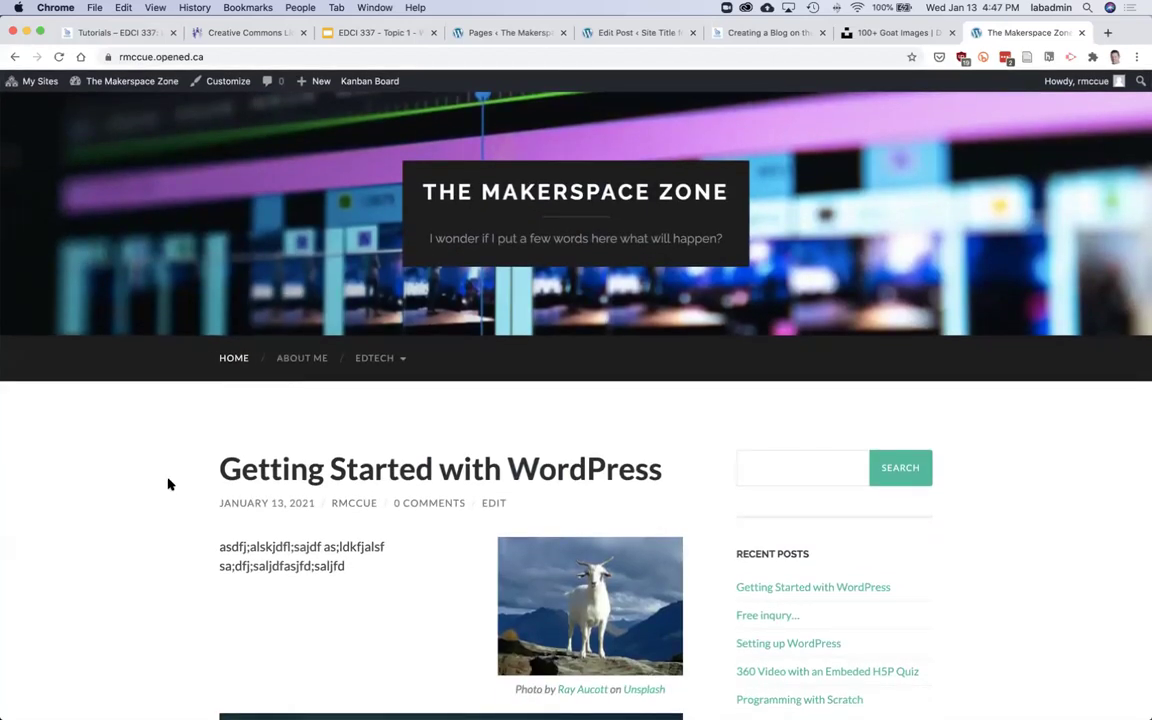
pyautogui.click(306, 358)
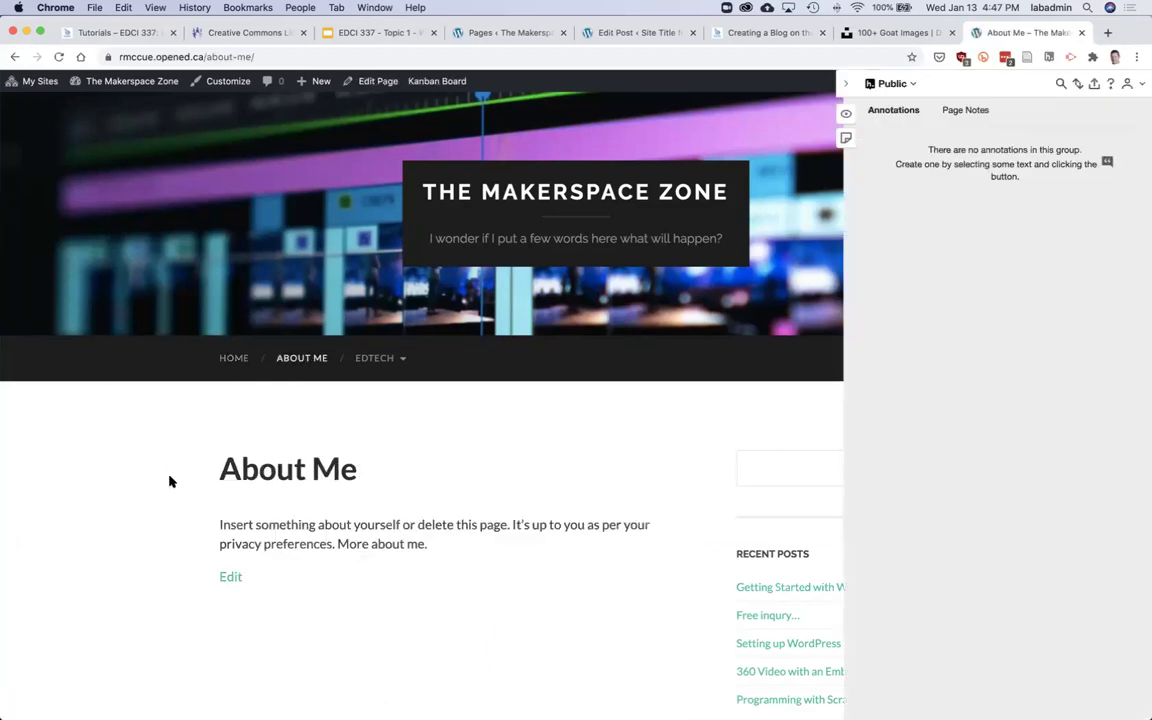
pyautogui.click(846, 84)
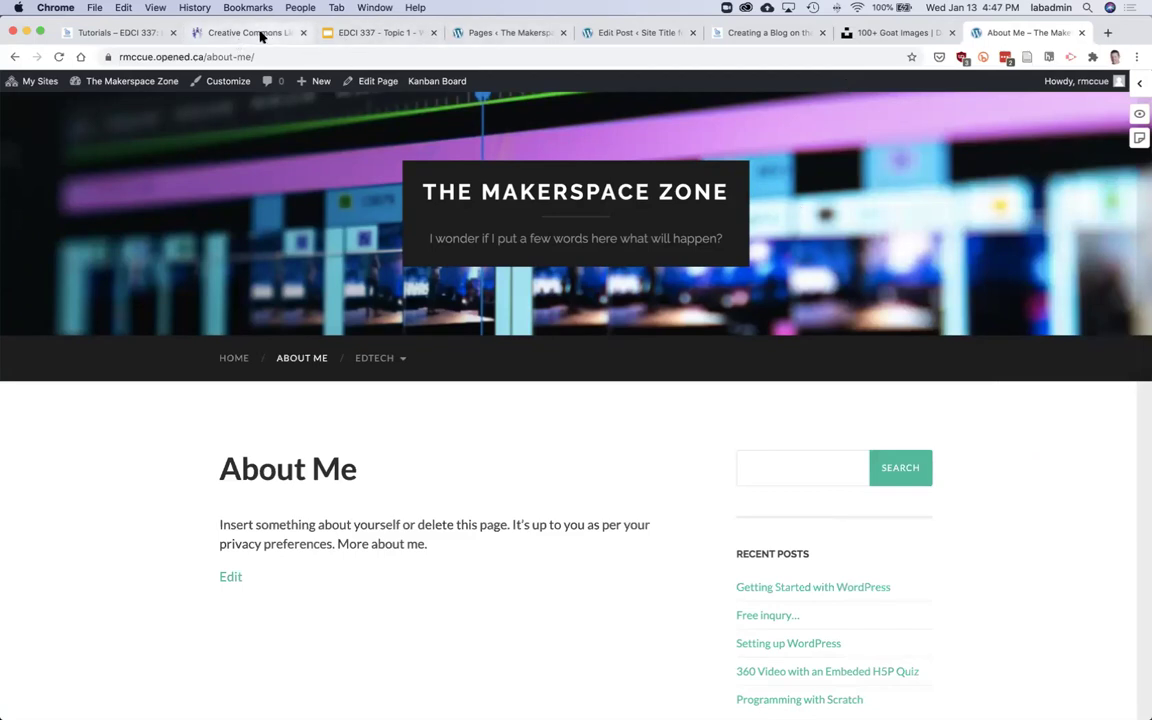
# Add the paragraph "More info about me." to the About Me page, update it and return to the list of all pages.
pyautogui.click(507, 32)
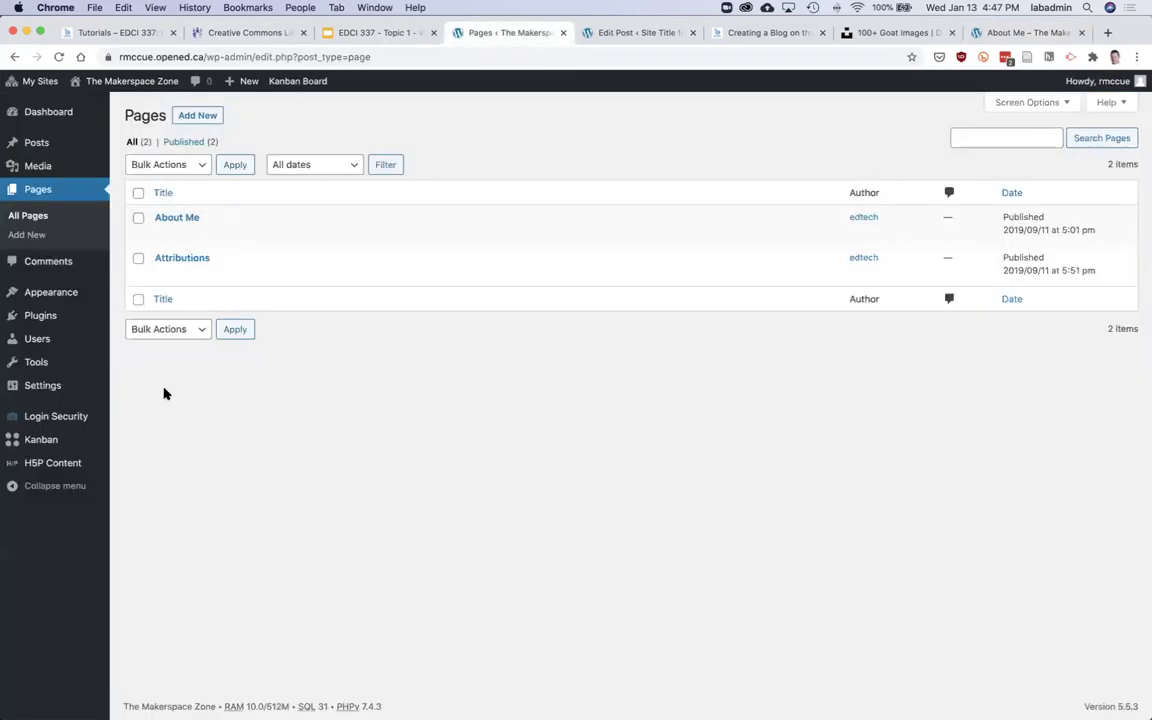
pyautogui.click(167, 219)
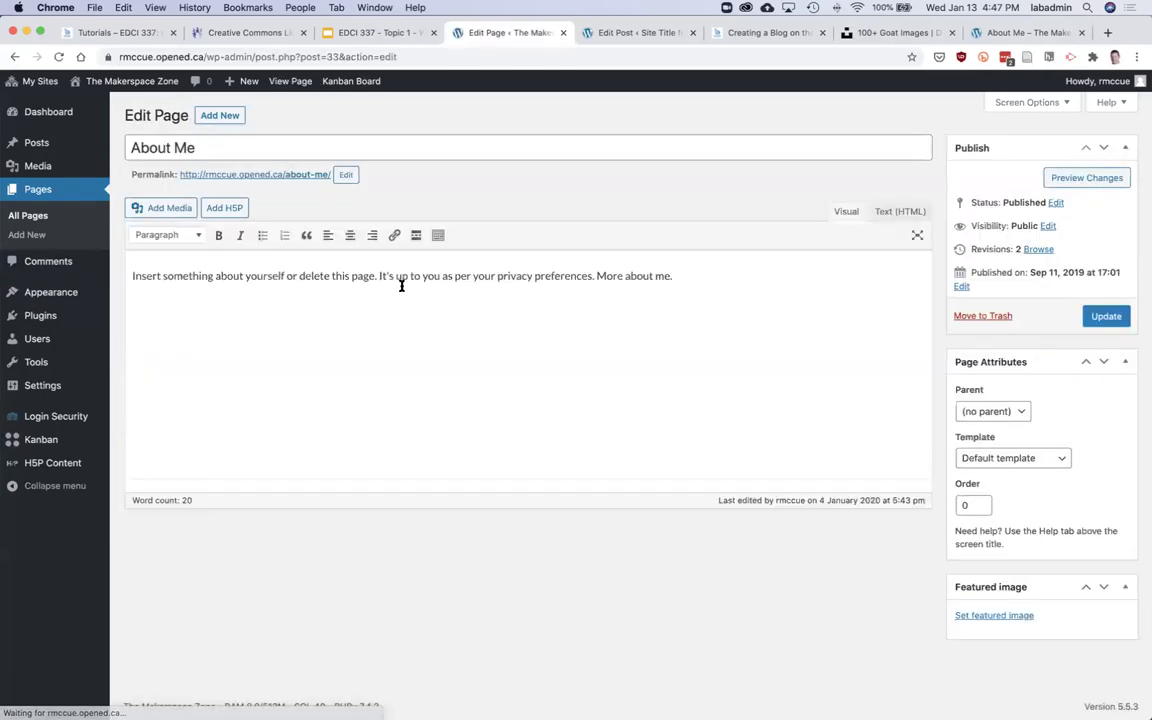
pyautogui.press('Return')
pyautogui.write('More info about me.')
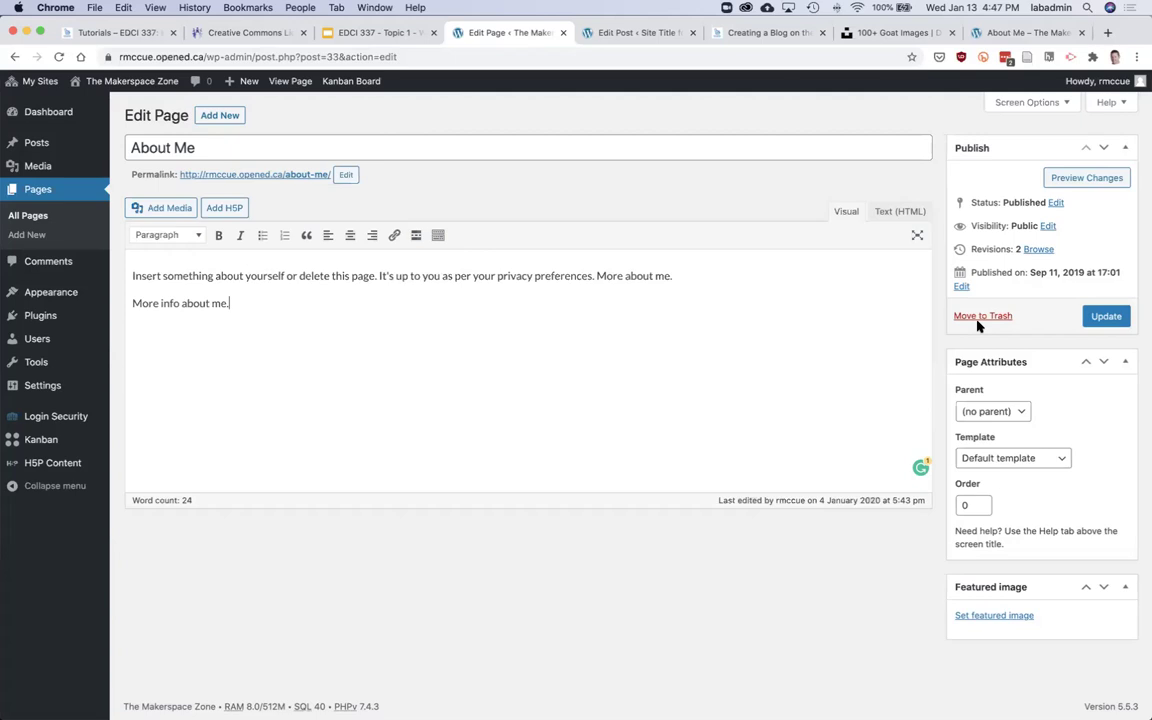
pyautogui.click(1106, 318)
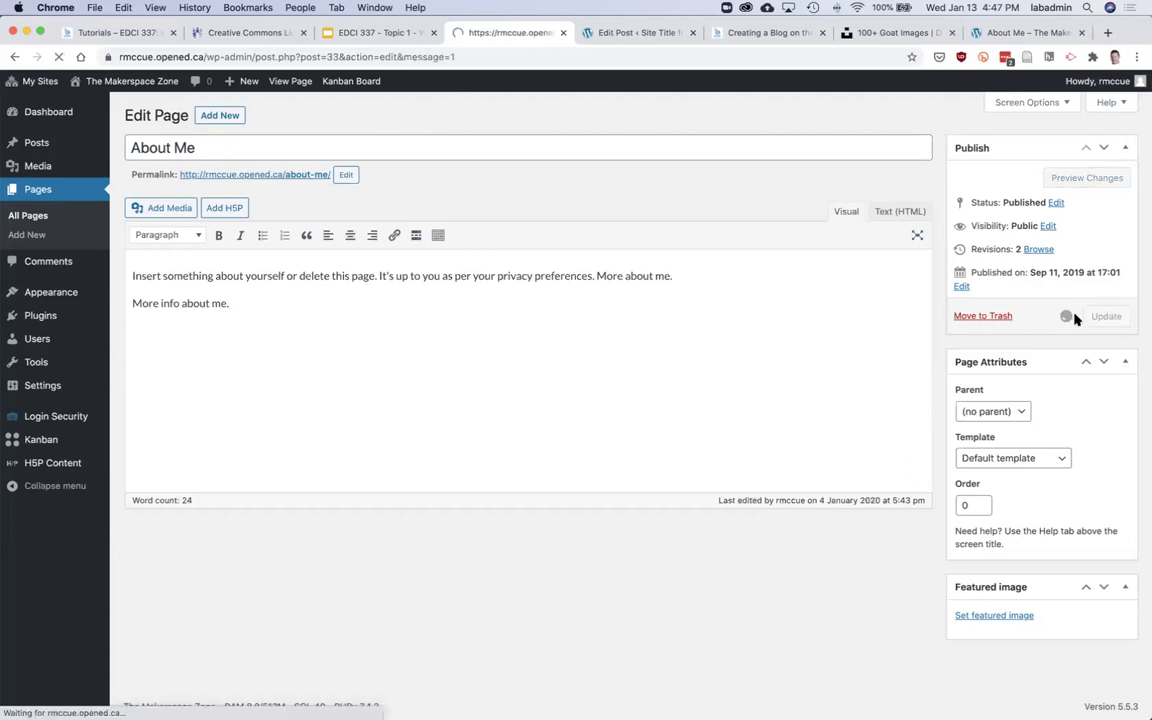
pyautogui.click(35, 192)
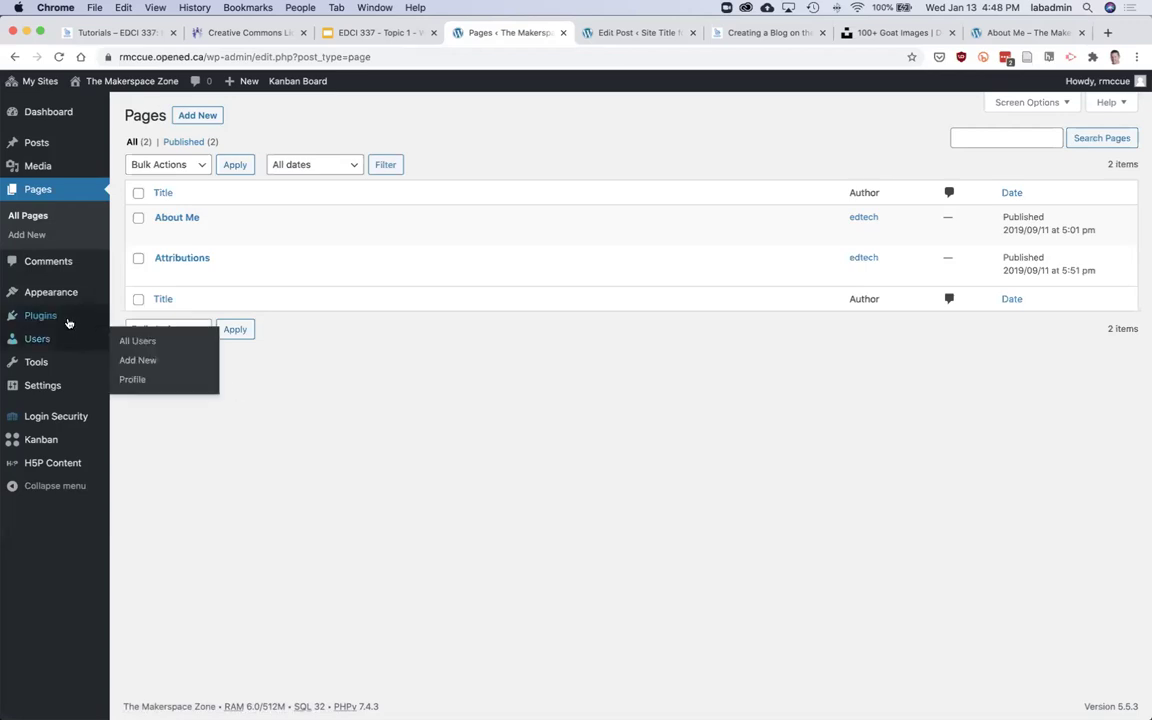
# Switch to the EDCI 337 template site's admin, go from its dashboard to the posts list and open Welcome and Introduction for editing.
pyautogui.click(645, 33)
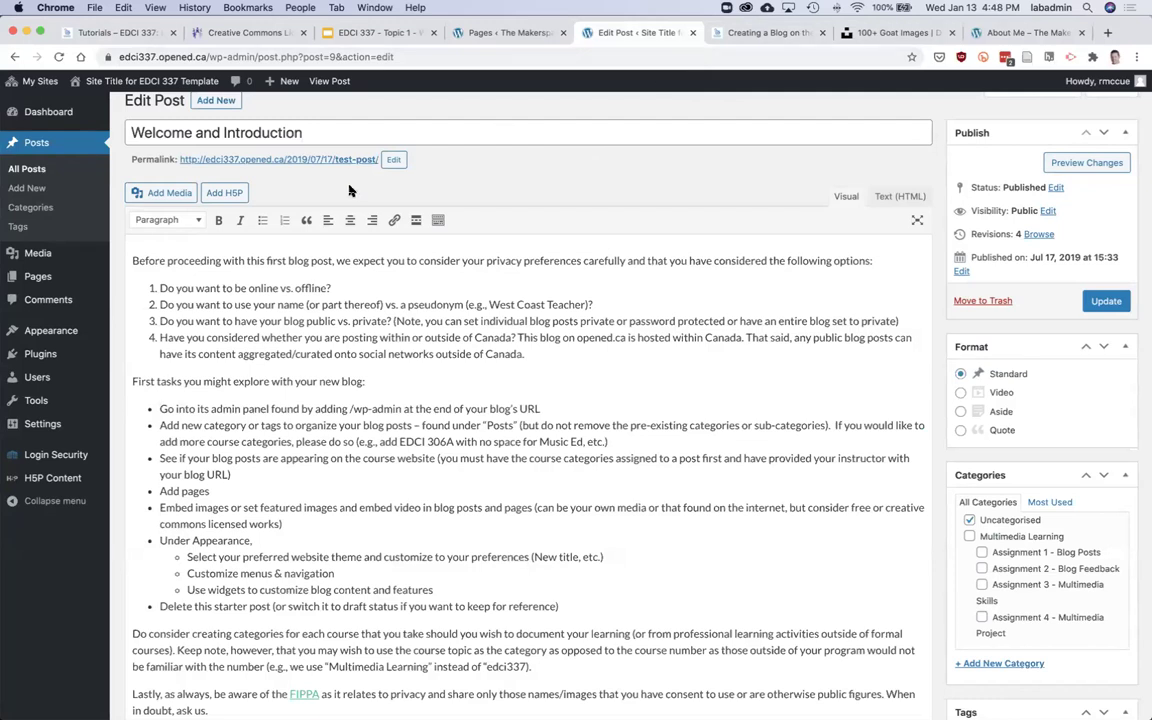
pyautogui.scroll(1, 330, 140)
pyautogui.click(48, 112)
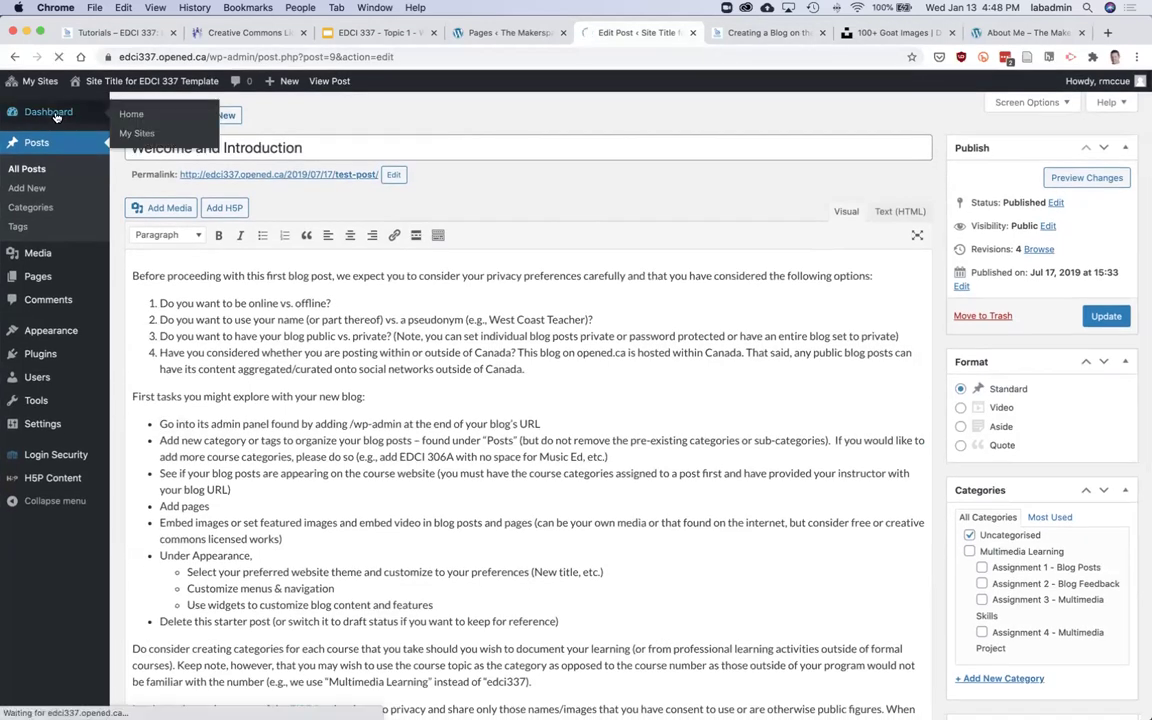
pyautogui.moveTo(103, 365)
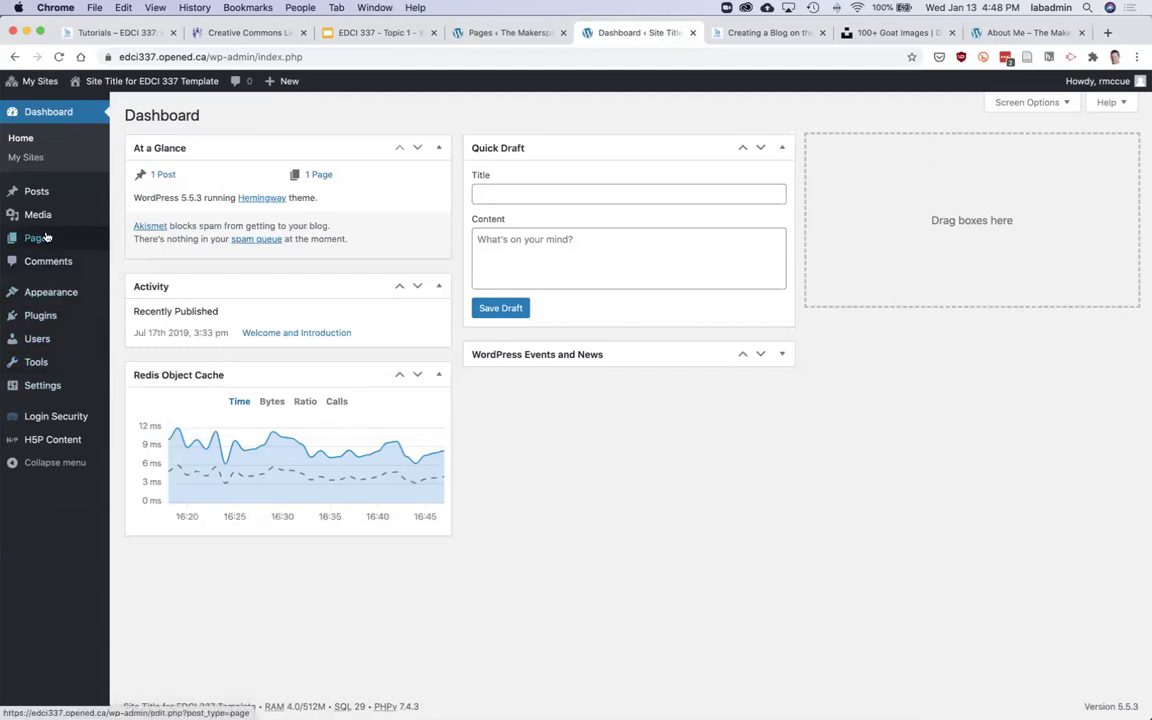
pyautogui.click(38, 193)
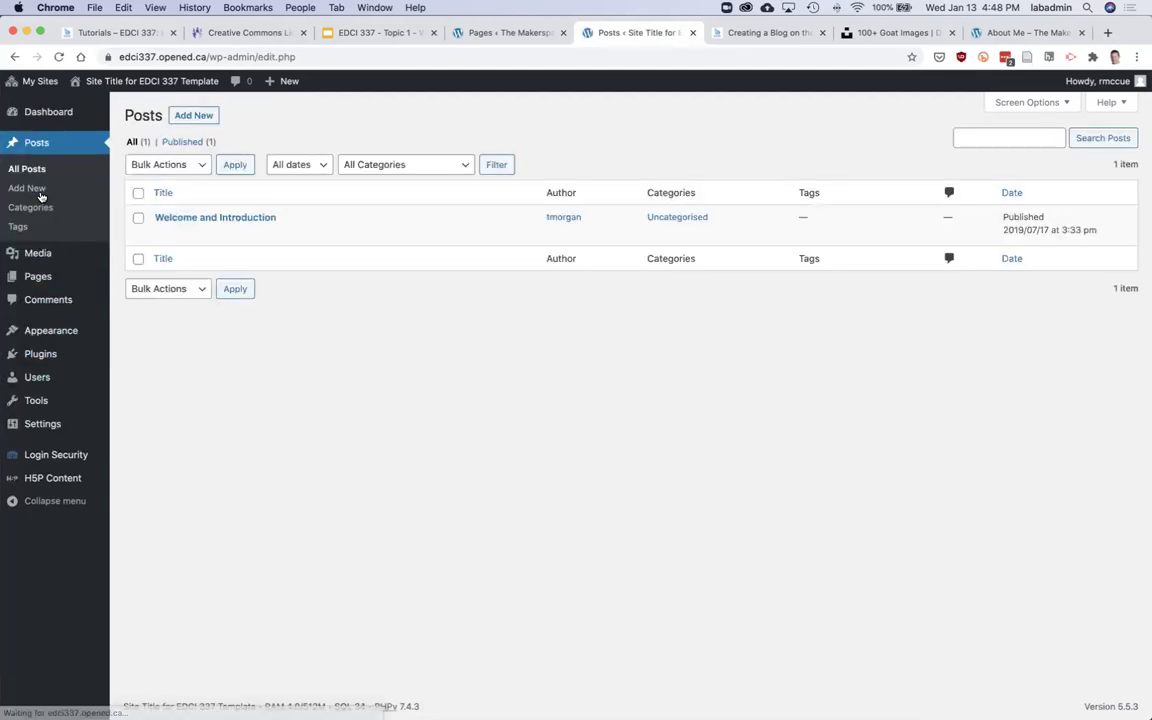
pyautogui.click(241, 218)
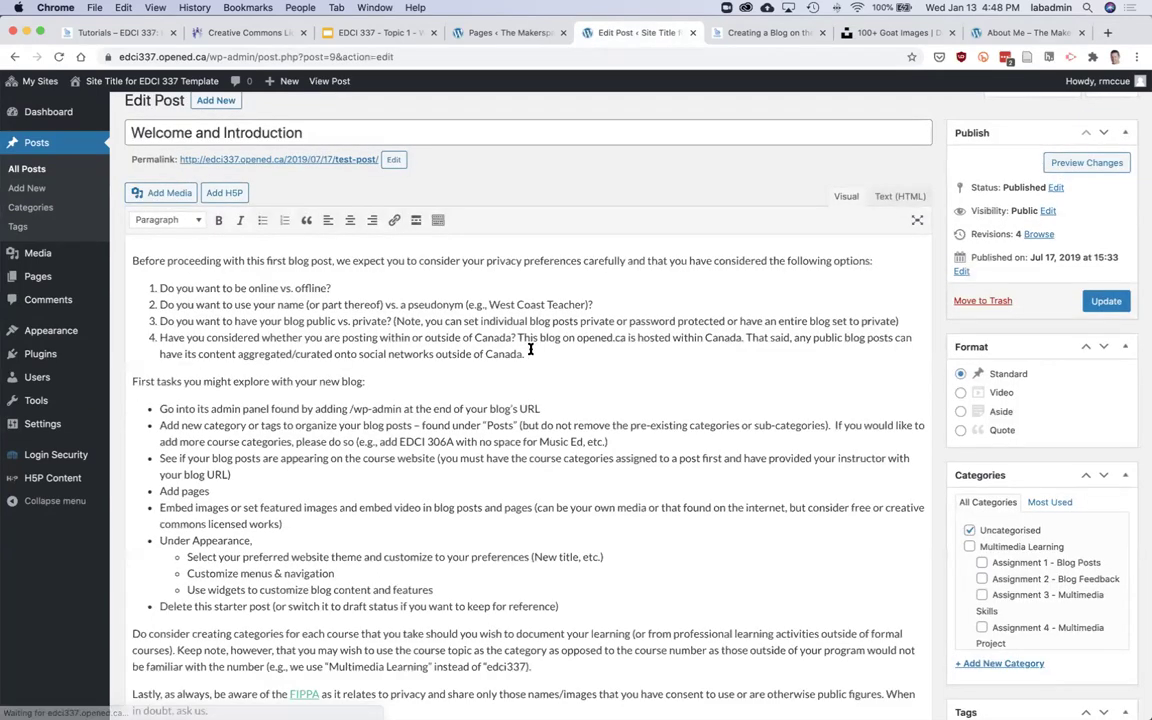
# Change the Welcome and Introduction post's category from Uncategorised to Assignment 1 - Blog Posts and update the post.
pyautogui.scroll(-3, 699, 600)
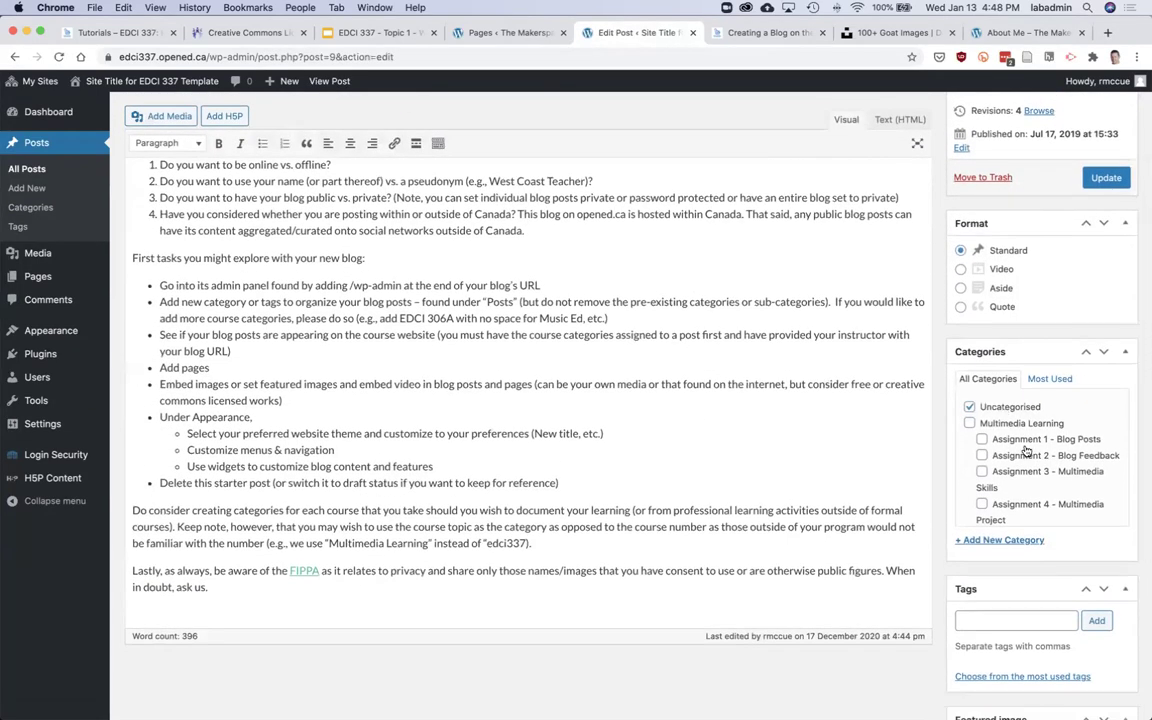
pyautogui.scroll(-1, 1030, 450)
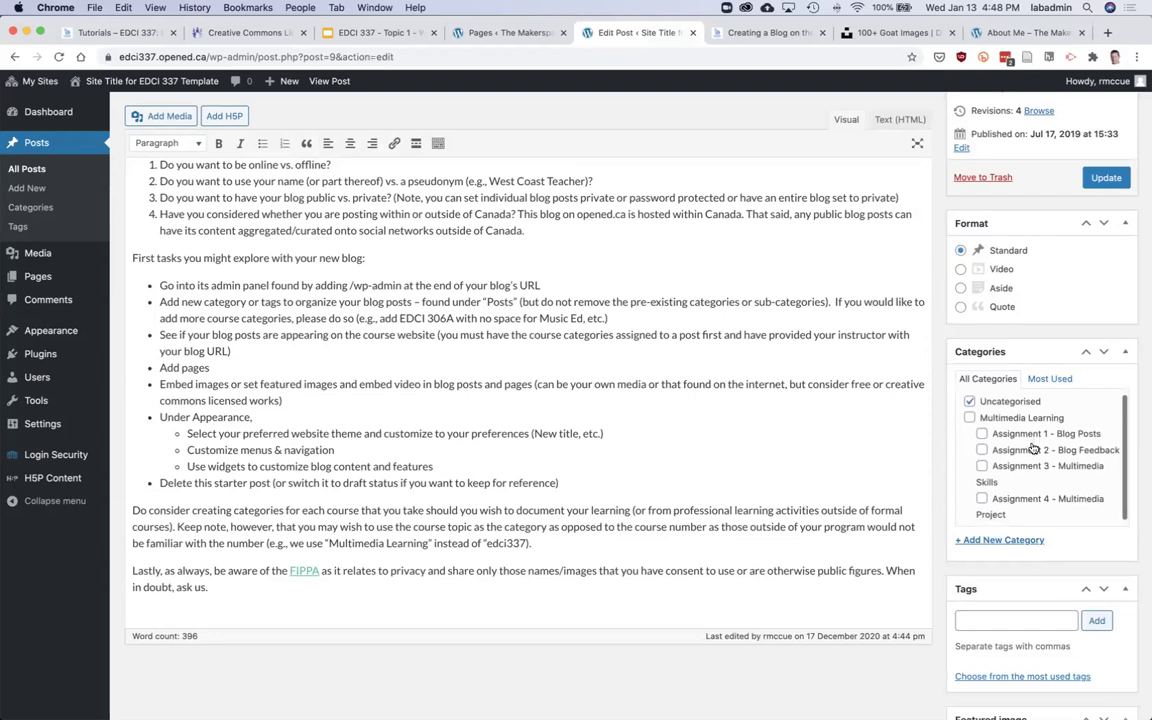
pyautogui.click(969, 402)
pyautogui.click(1081, 435)
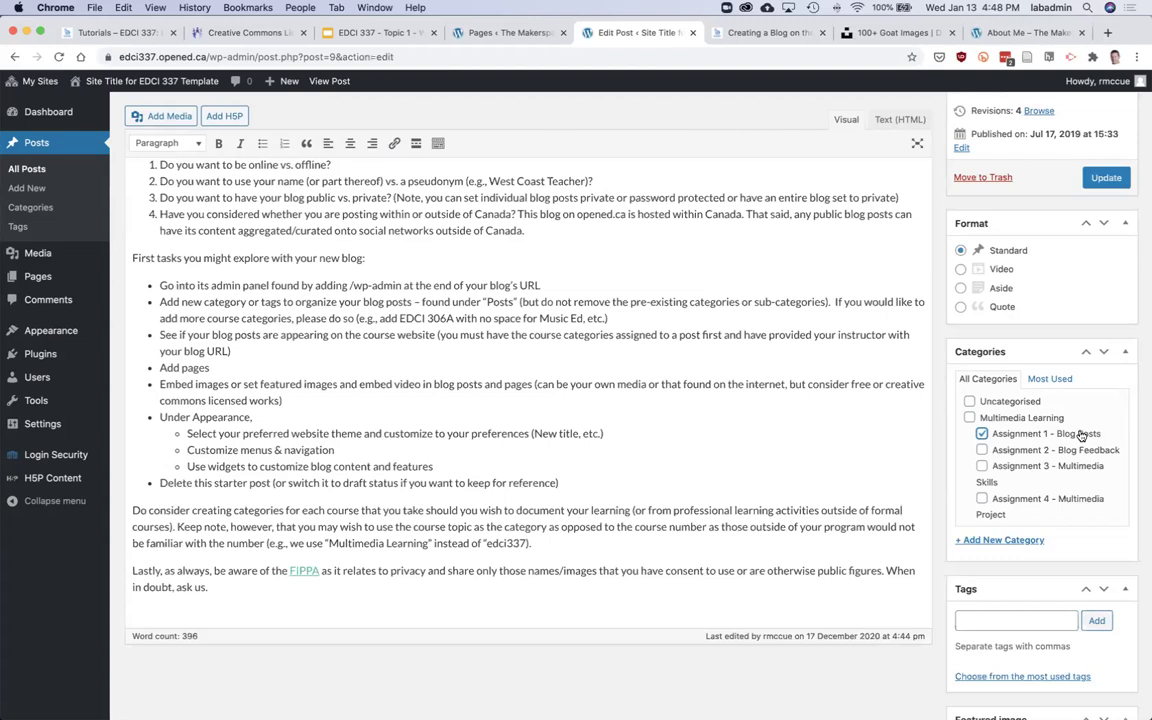
pyautogui.click(1101, 180)
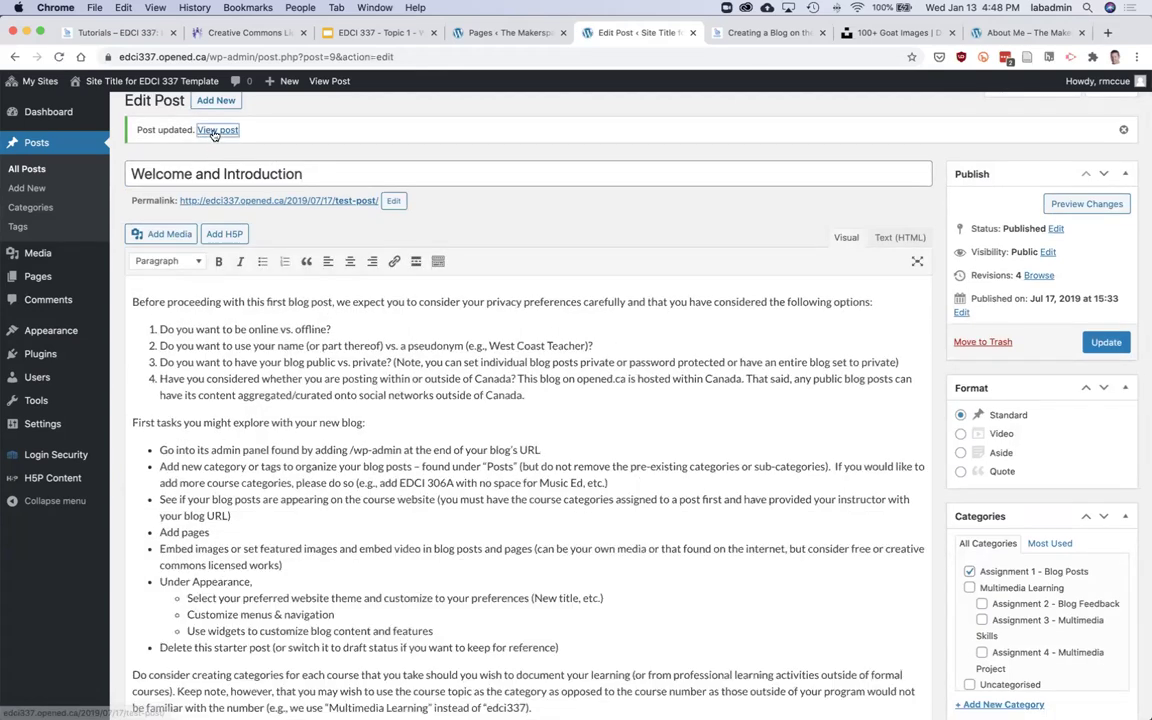
# View the updated post on the live site and look through the Assignment 1 – Blog Posts category page under Multimedia Learning.
pyautogui.click(216, 130)
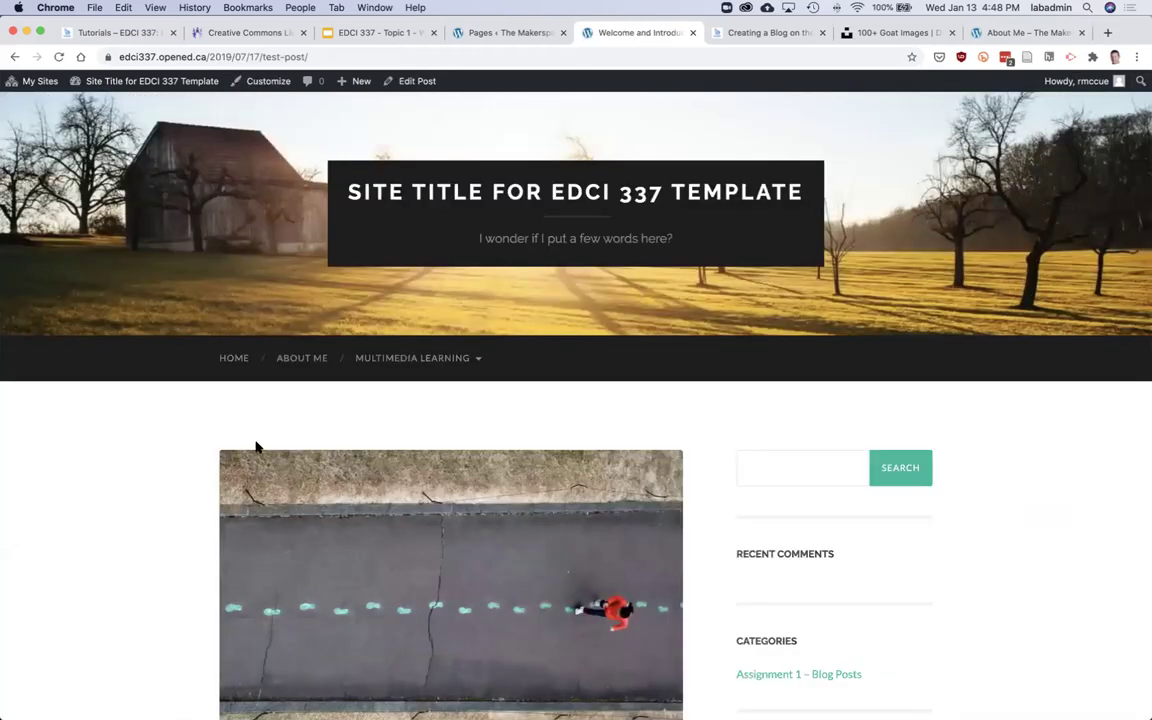
pyautogui.scroll(-3, 256, 447)
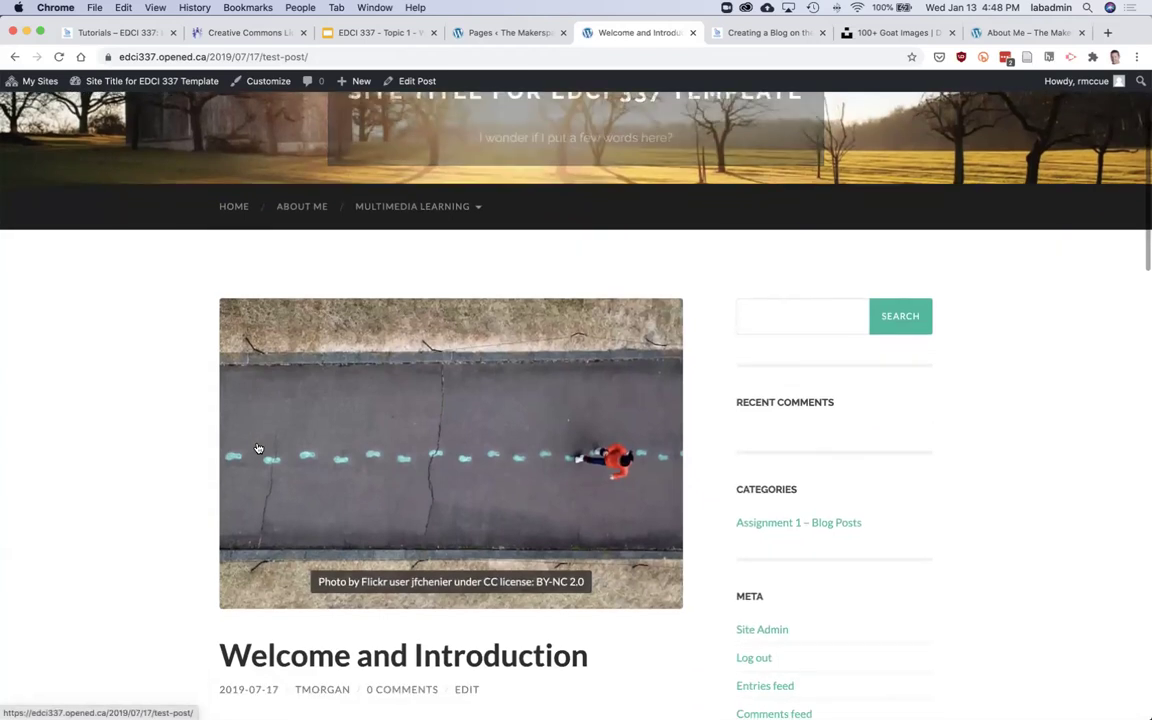
pyautogui.moveTo(408, 212)
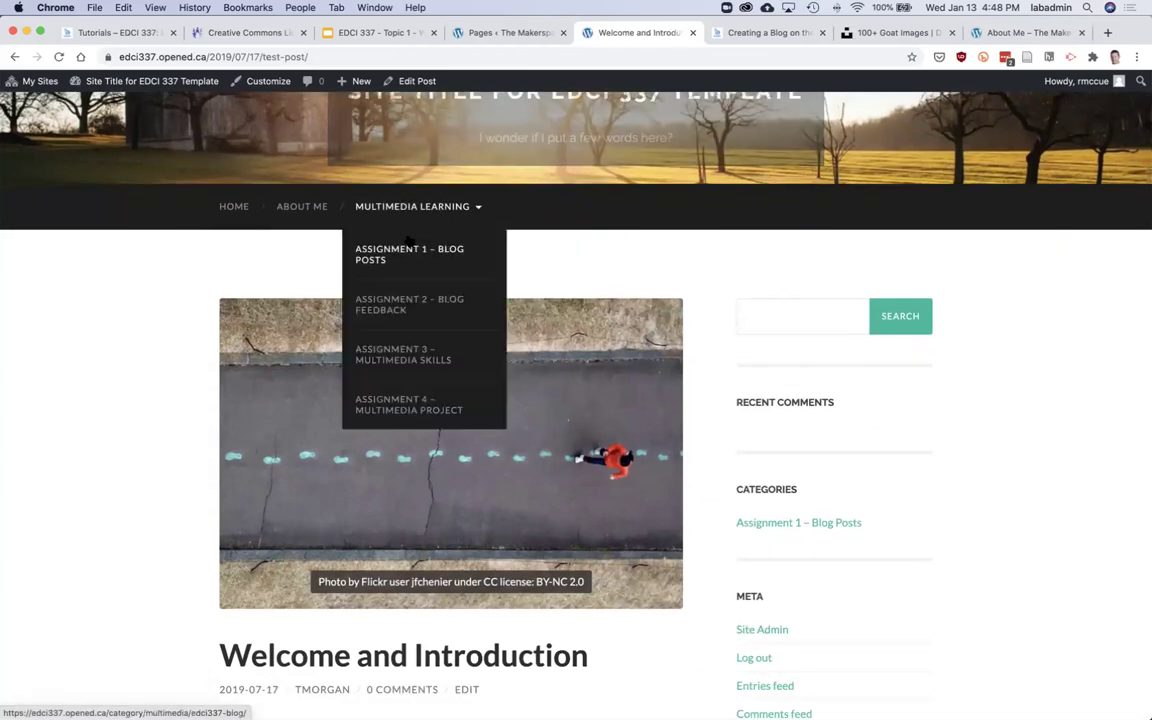
pyautogui.click(404, 248)
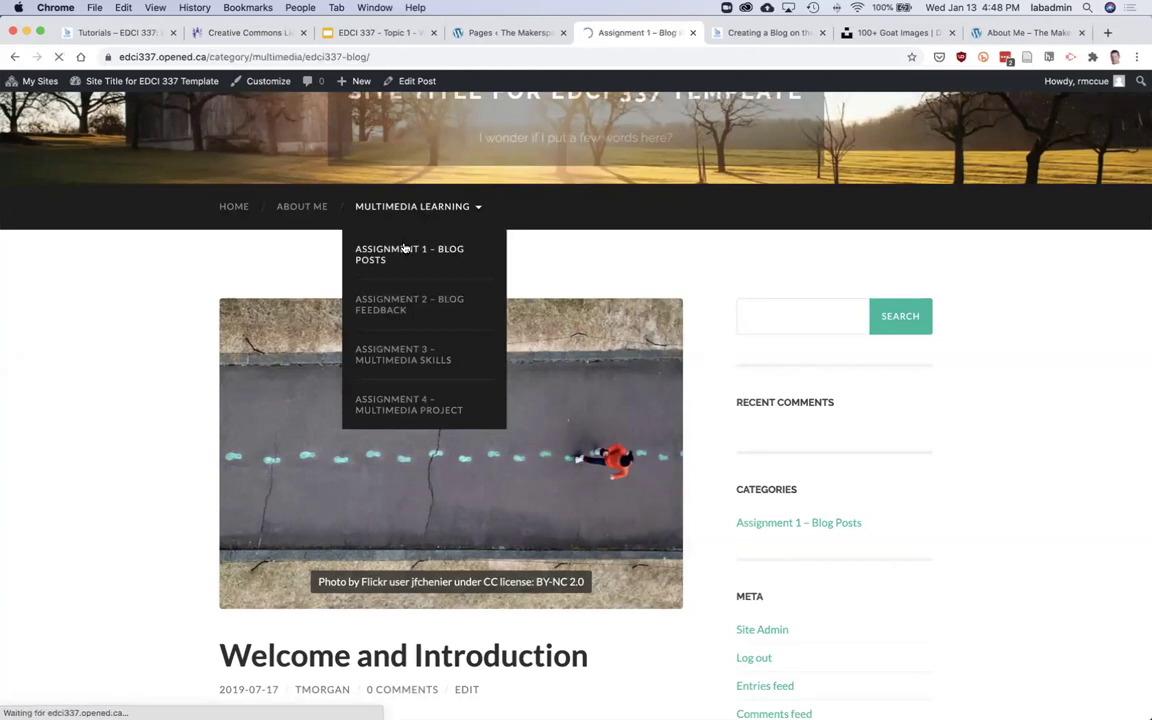
pyautogui.scroll(-5, 173, 541)
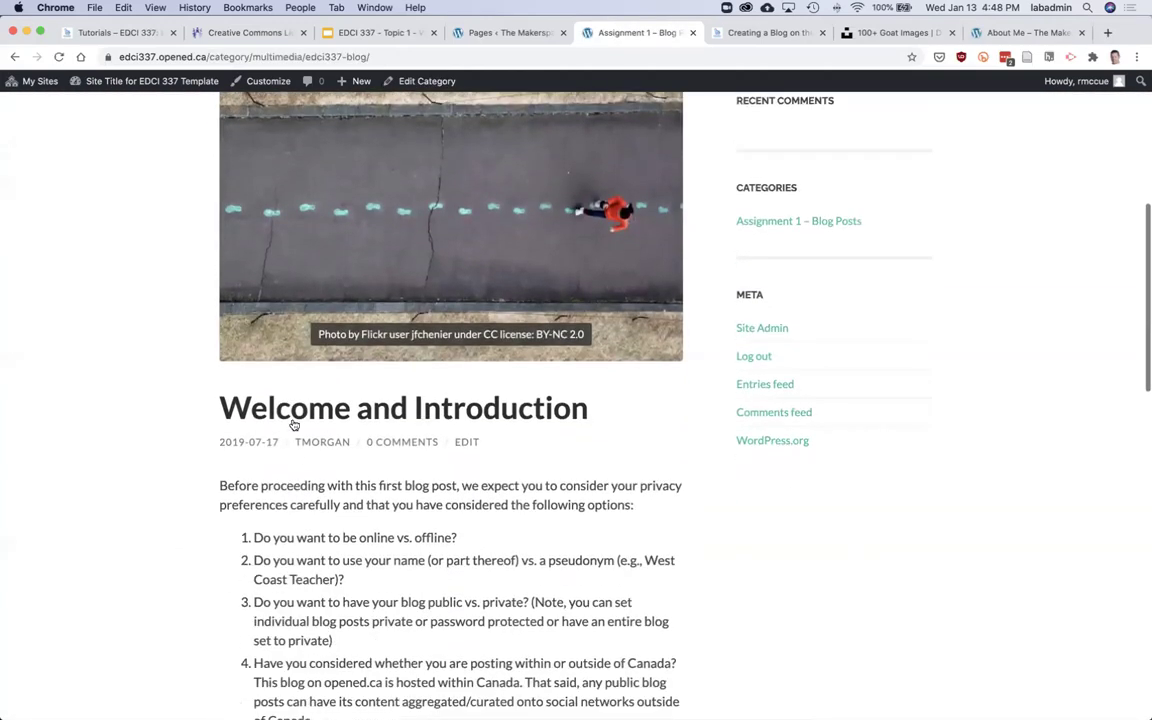
pyautogui.scroll(-3, 334, 470)
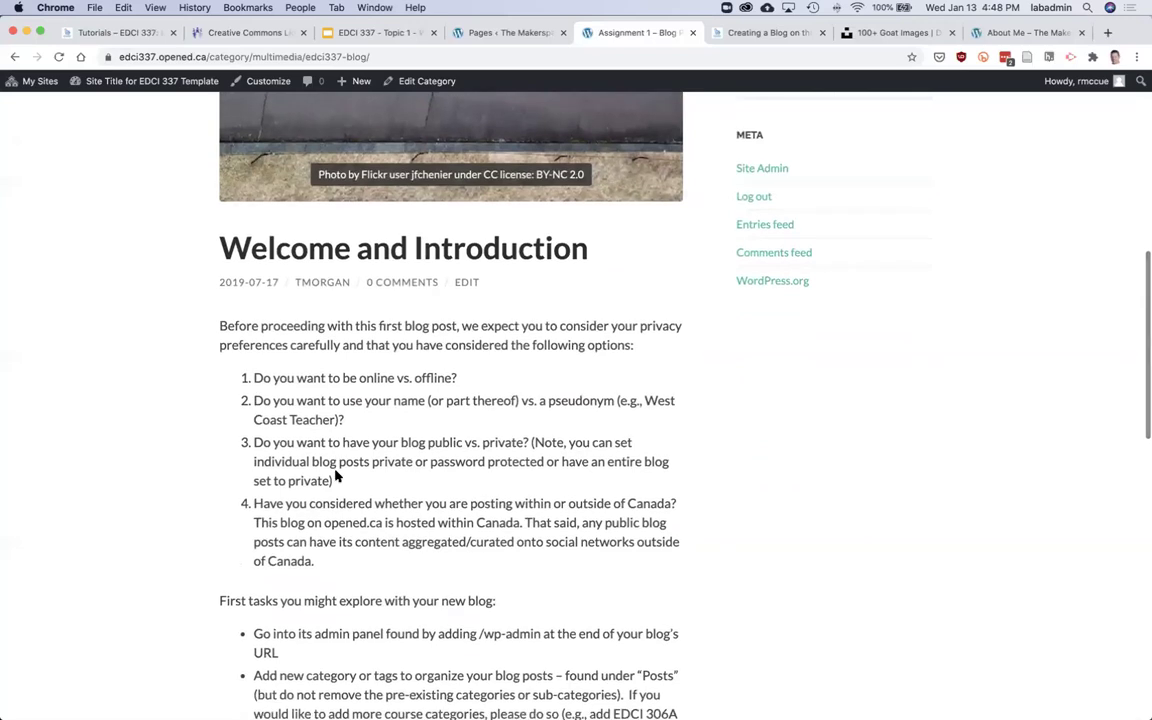
pyautogui.scroll(7, 335, 475)
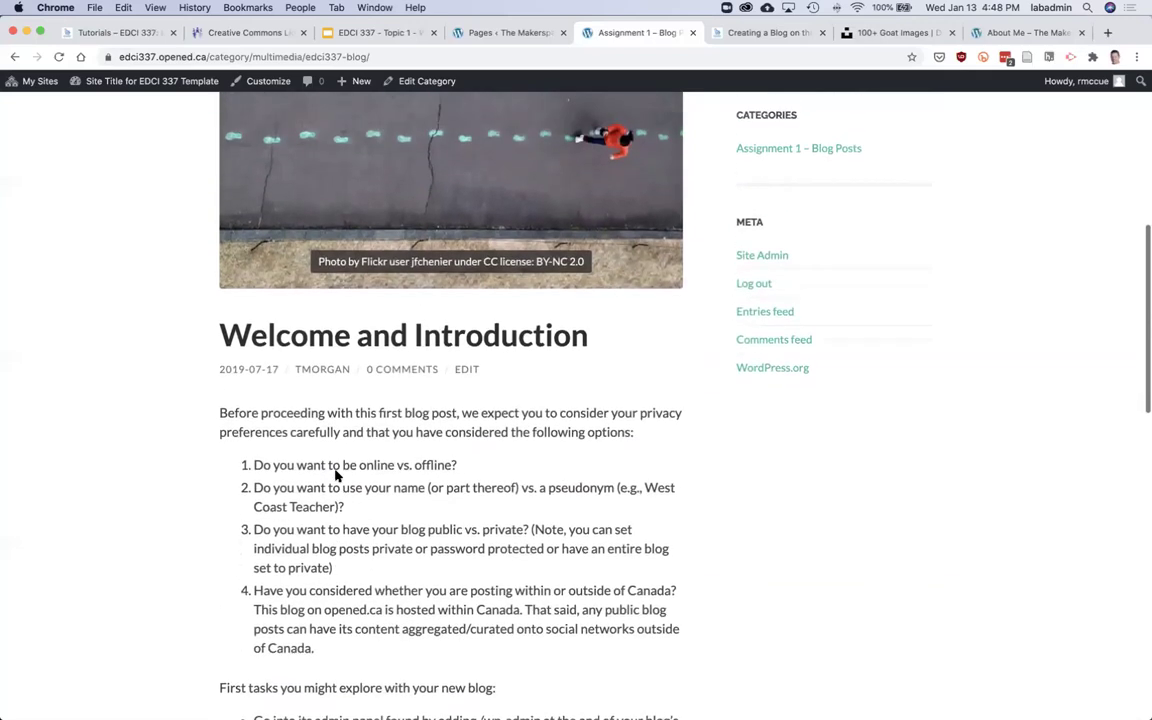
# Check the Assignment 2 – Blog Feedback category page and return to the Assignment 1 – Blog Posts category page.
pyautogui.moveTo(436, 152)
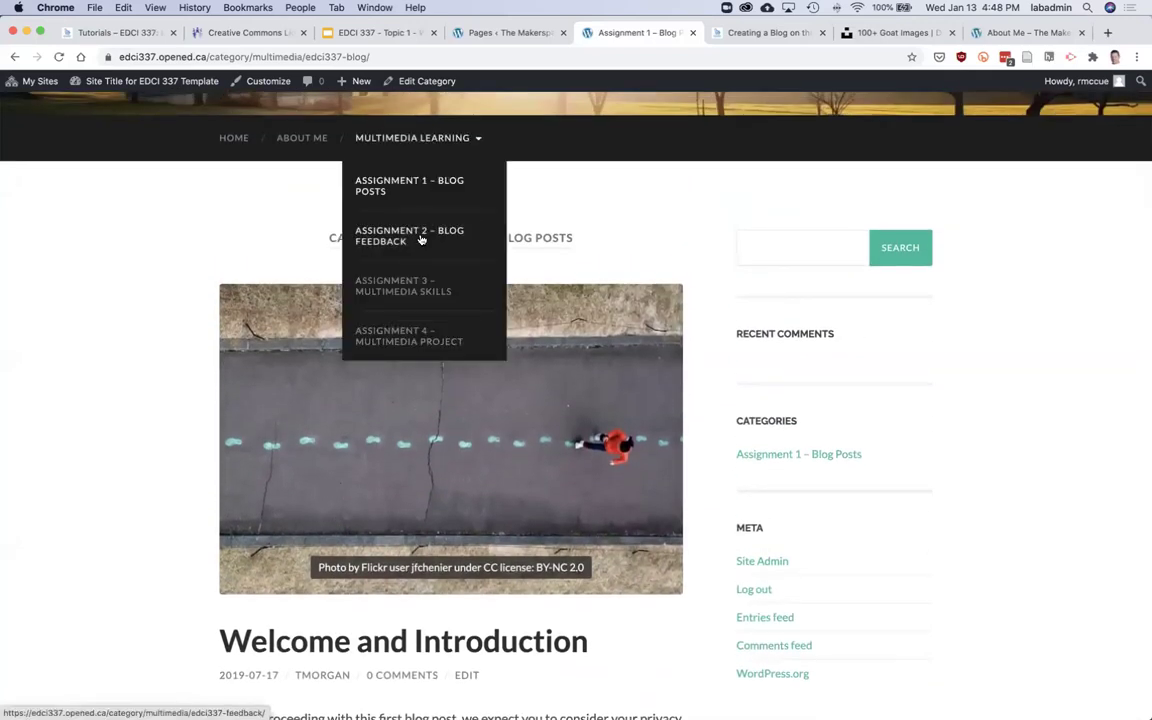
pyautogui.click(458, 237)
pyautogui.scroll(-1, 128, 457)
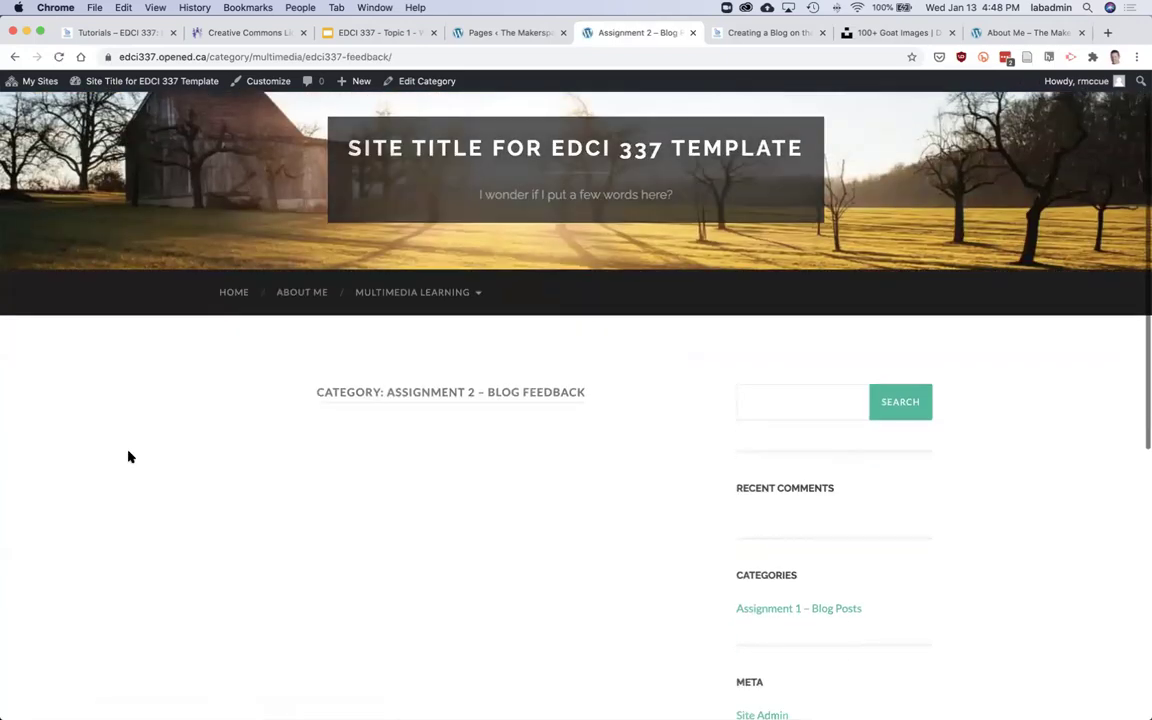
pyautogui.scroll(1, 180, 430)
pyautogui.moveTo(406, 368)
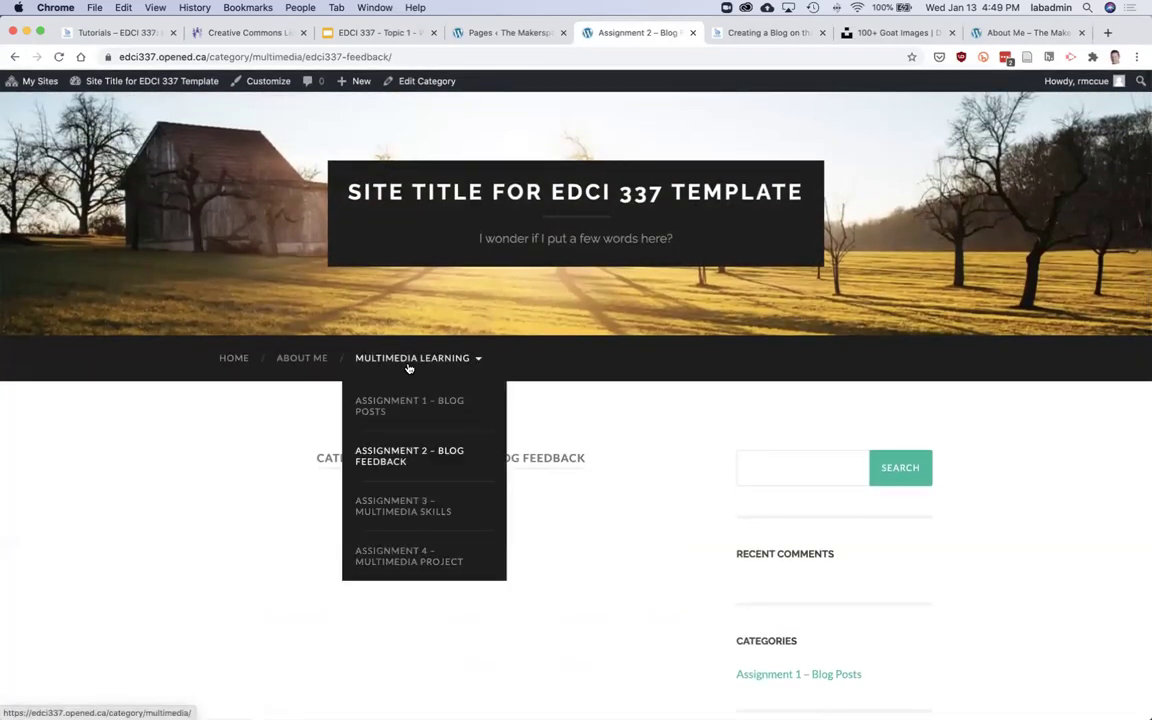
pyautogui.click(356, 410)
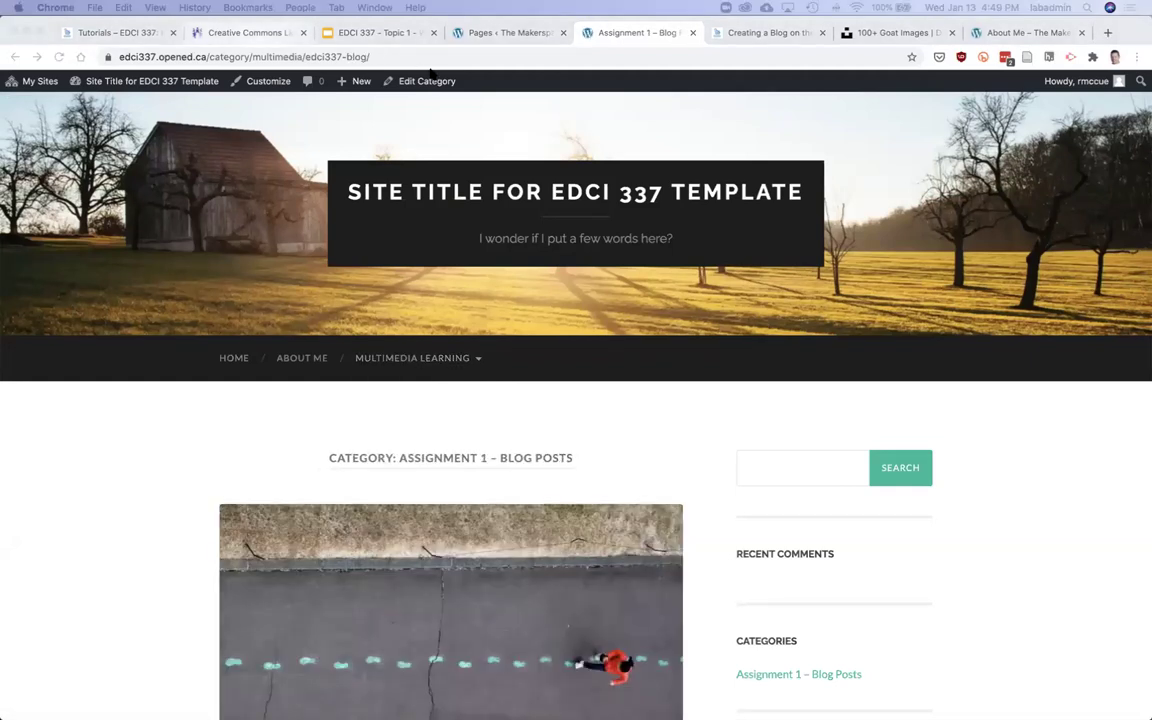
# Switch to the EDCI 337 slides and advance to the Workshop Badges slide.
pyautogui.click(364, 36)
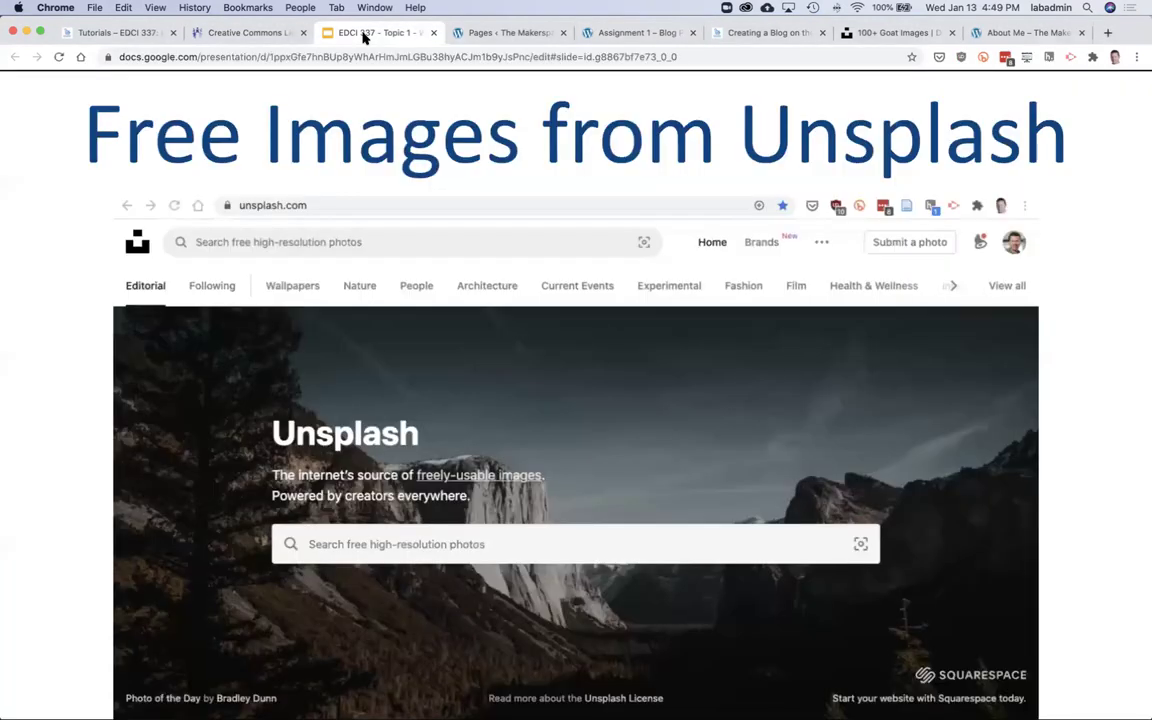
pyautogui.press('Right')
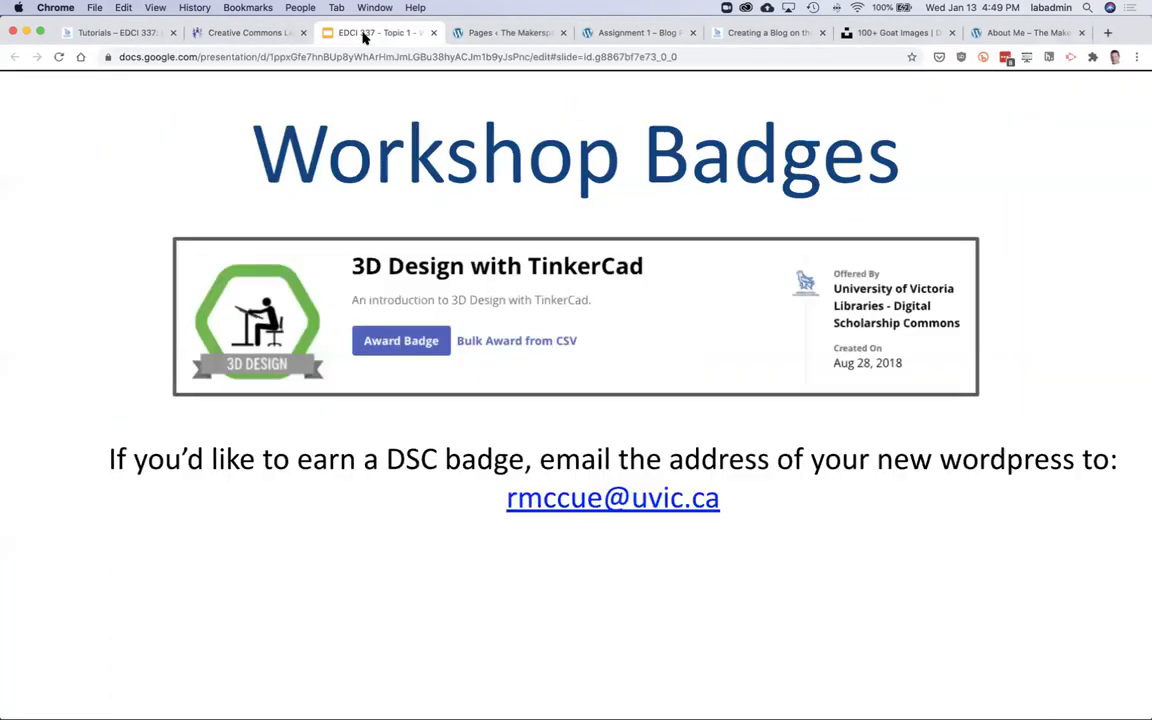